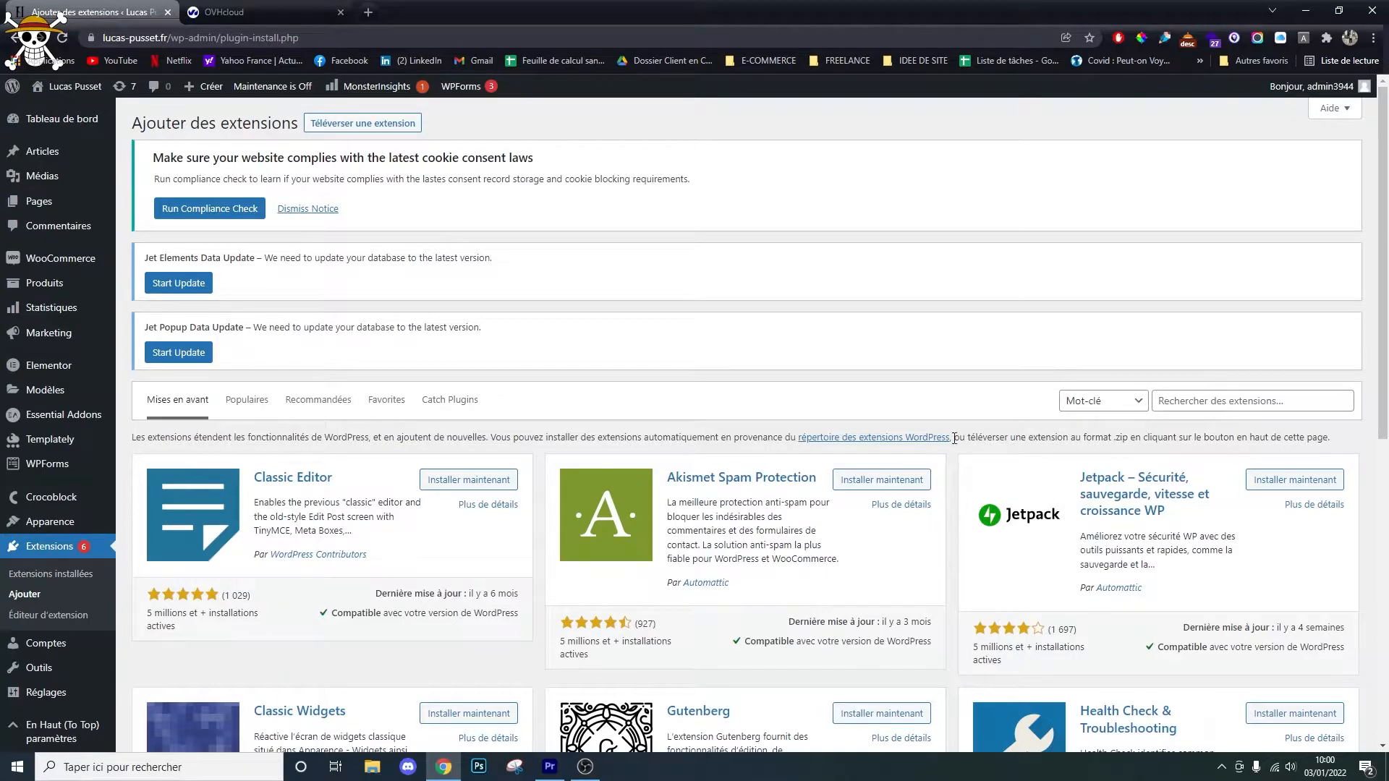
- Search the extensions for "backup", and install and activate the UpdraftPlus WordPress Backup Plugin
click(1186, 402)
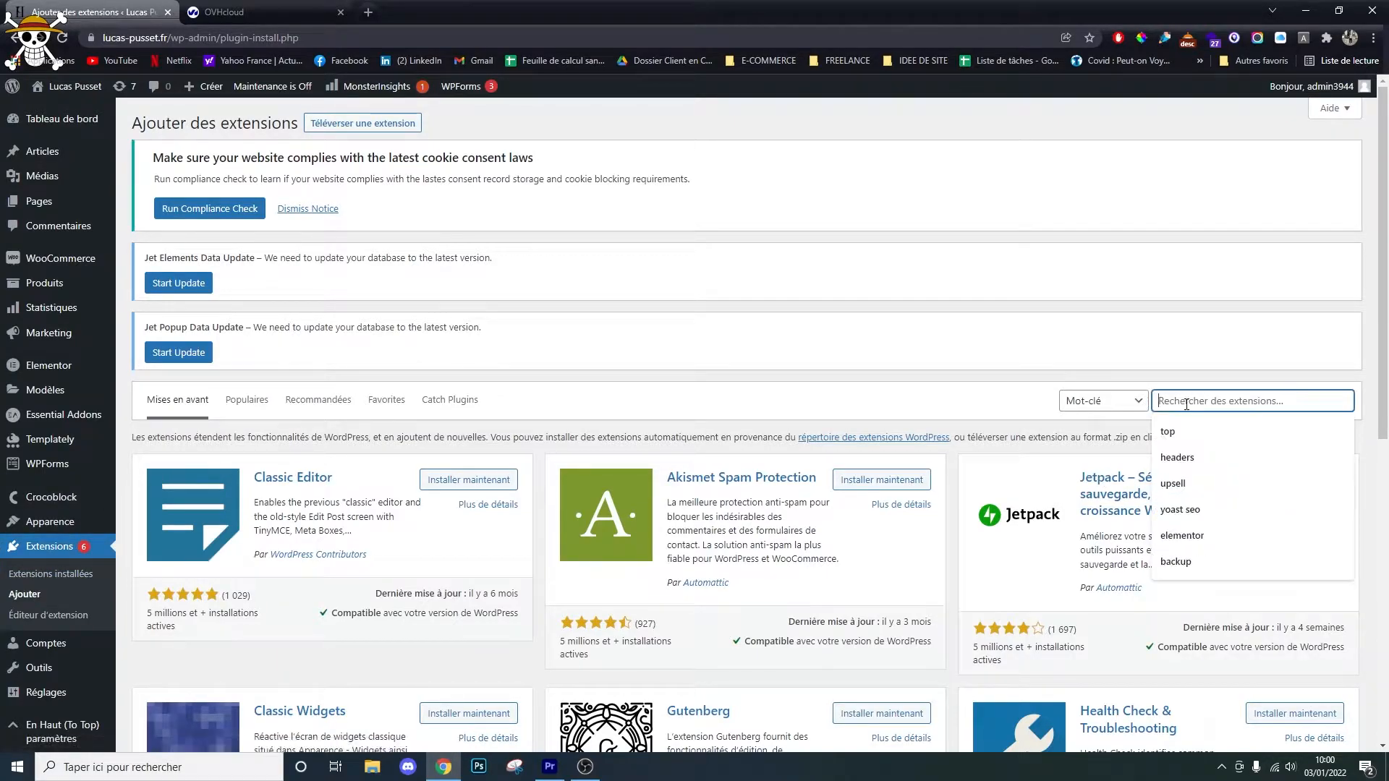
text(backup)
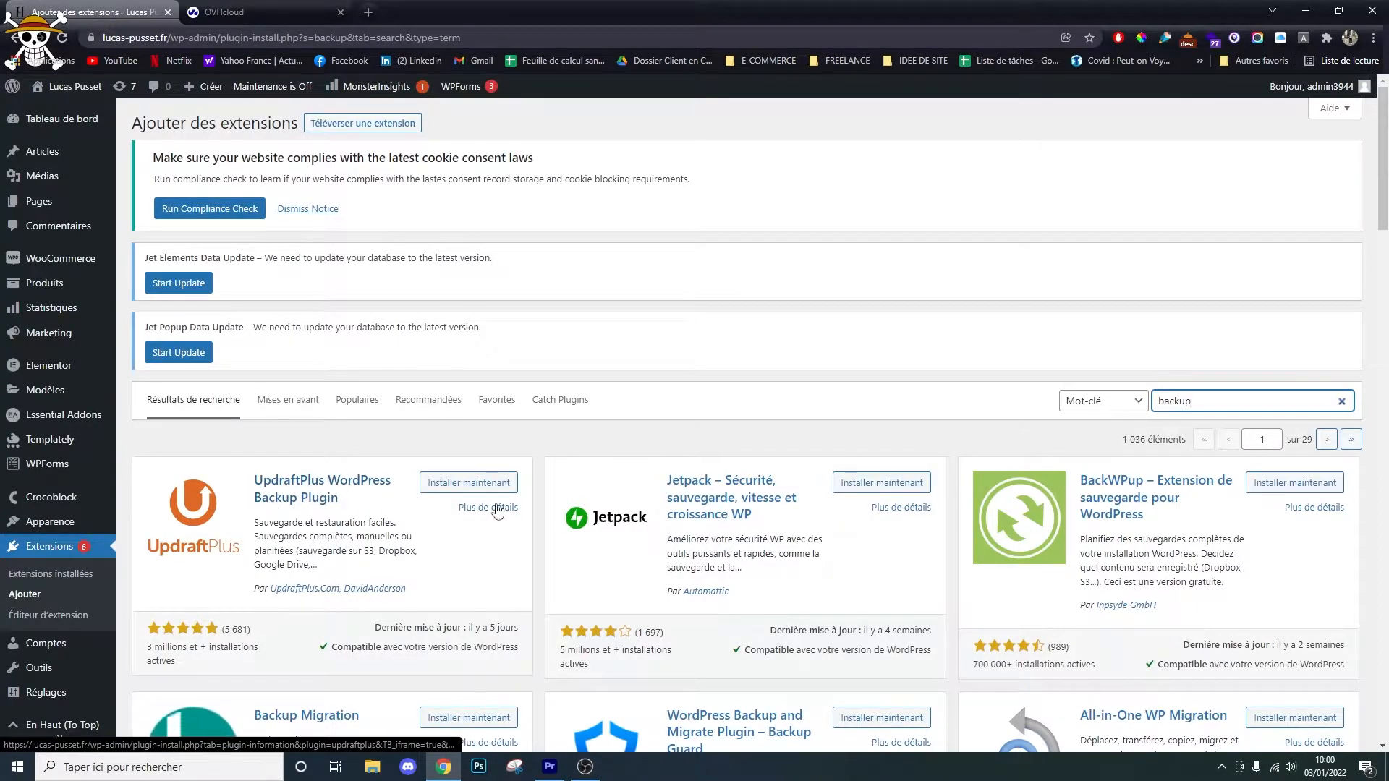
click(469, 483)
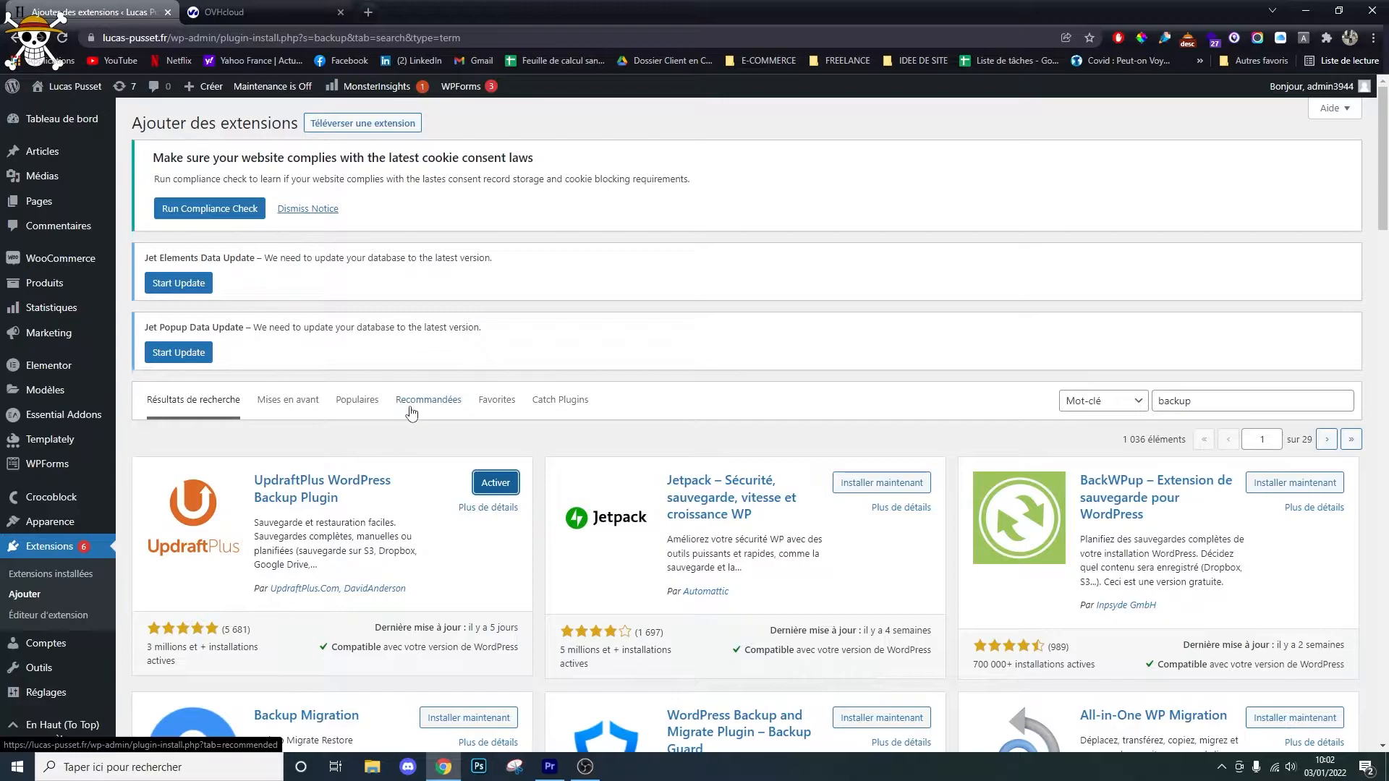
click(509, 486)
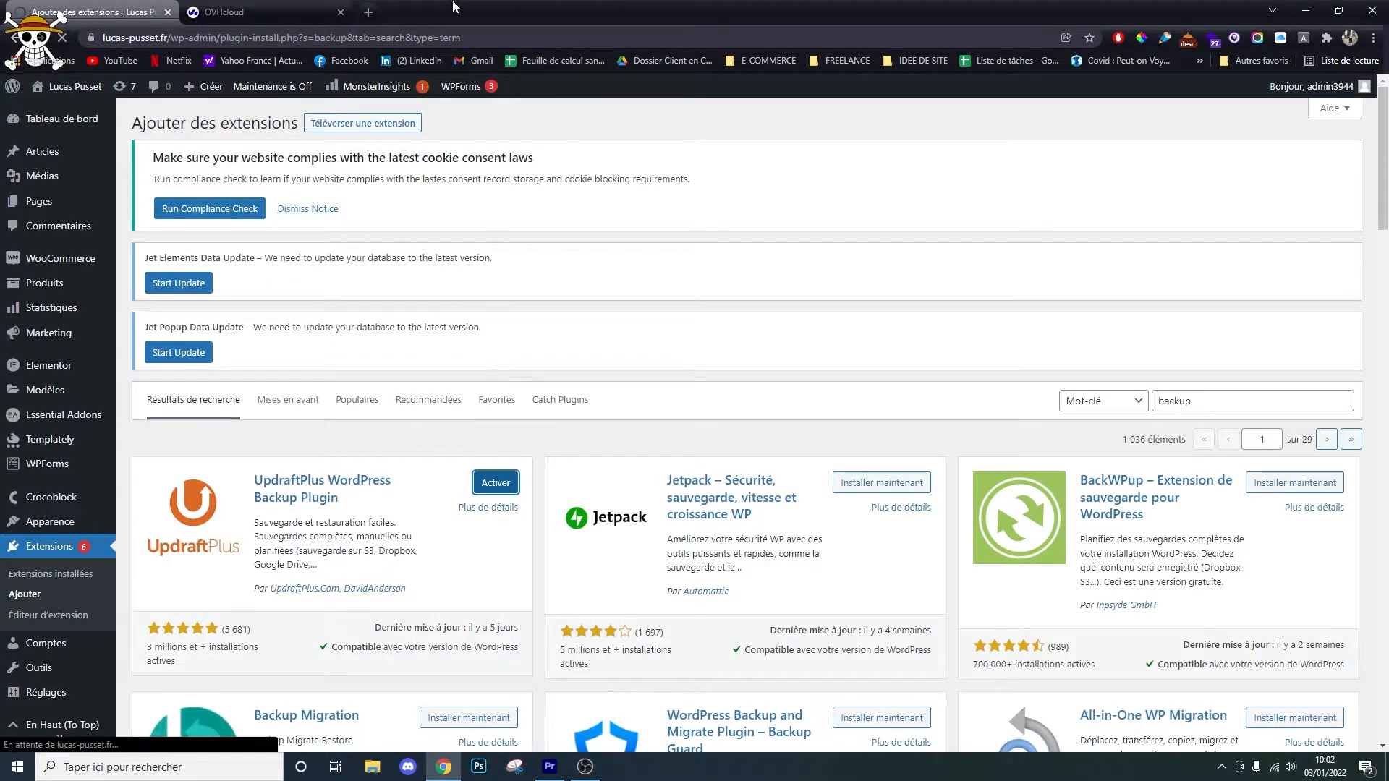
- Search the web for "filezilla" in a new tab and open the FileZilla Client download page on filezilla-project.org
click(368, 11)
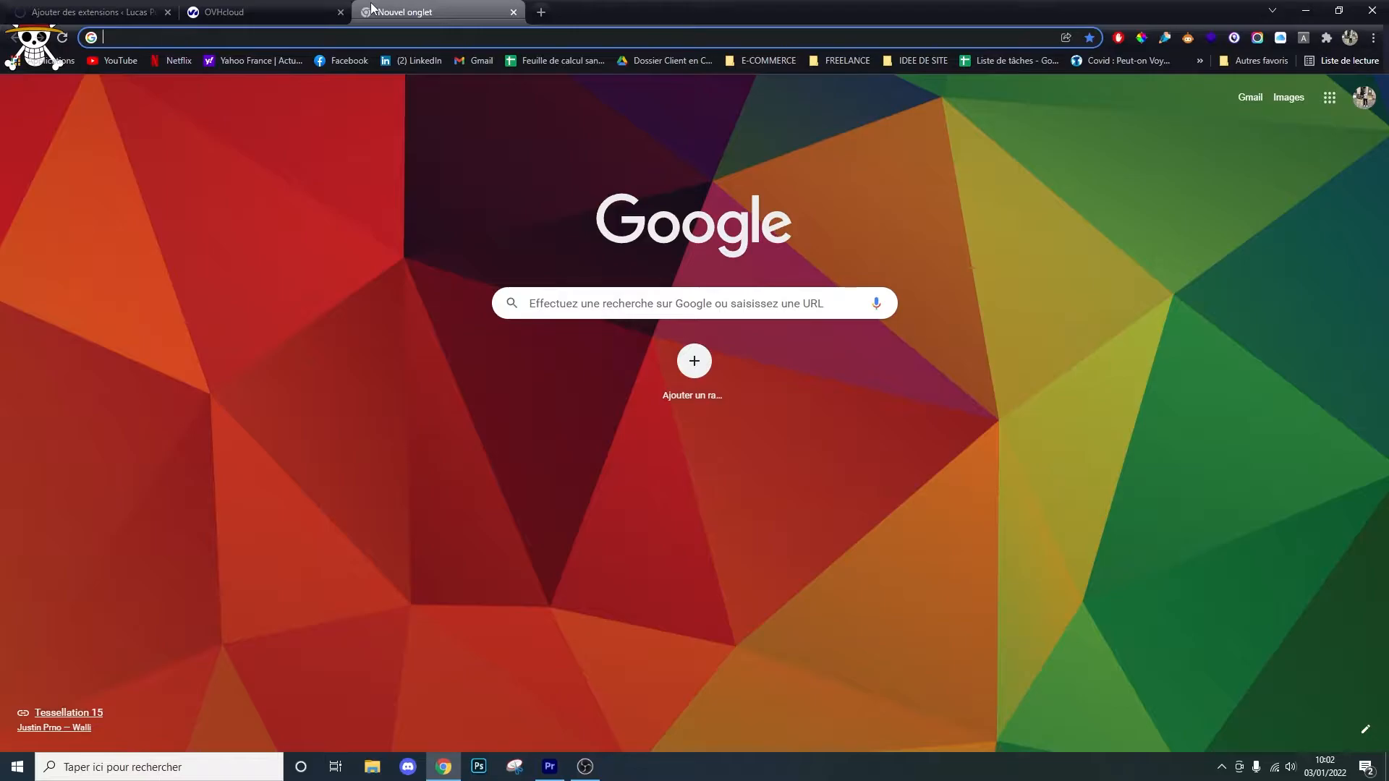
text(filez)
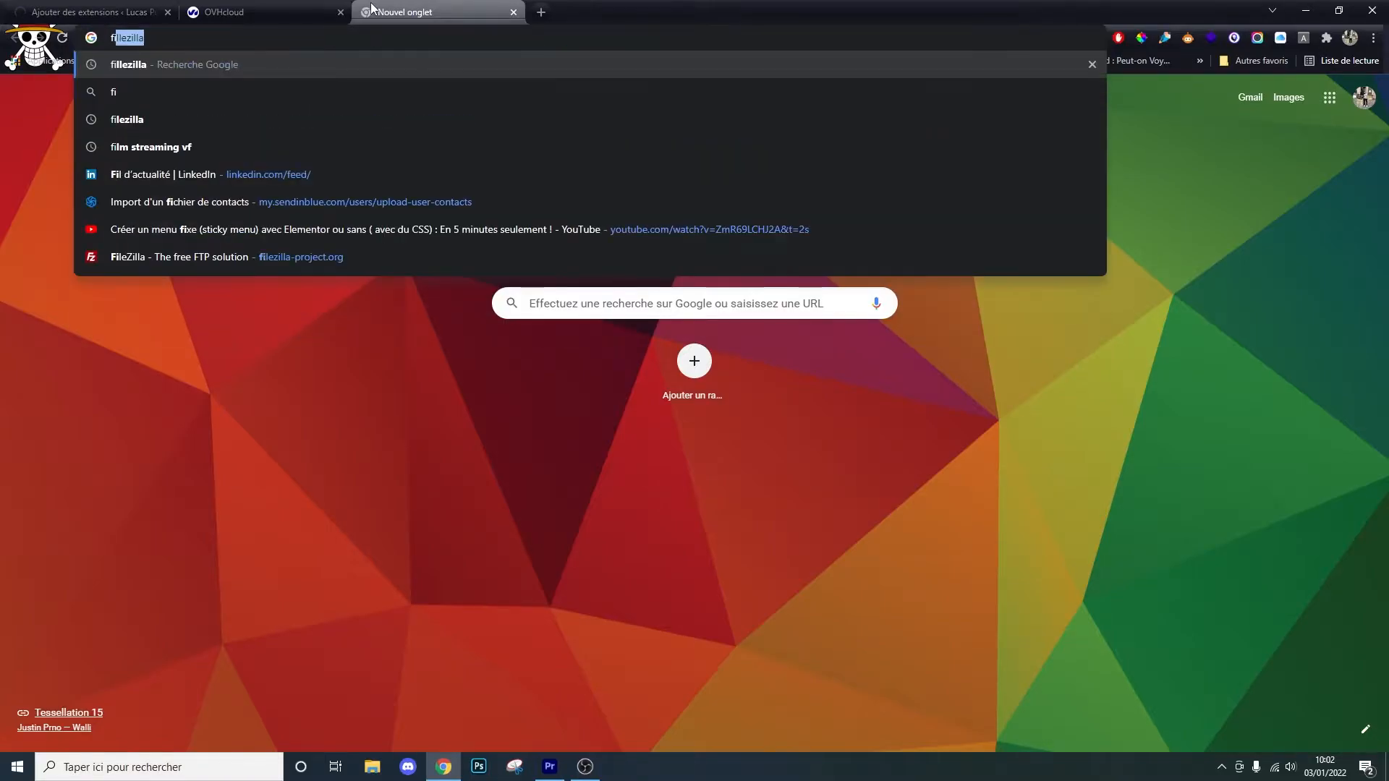
text(illa)
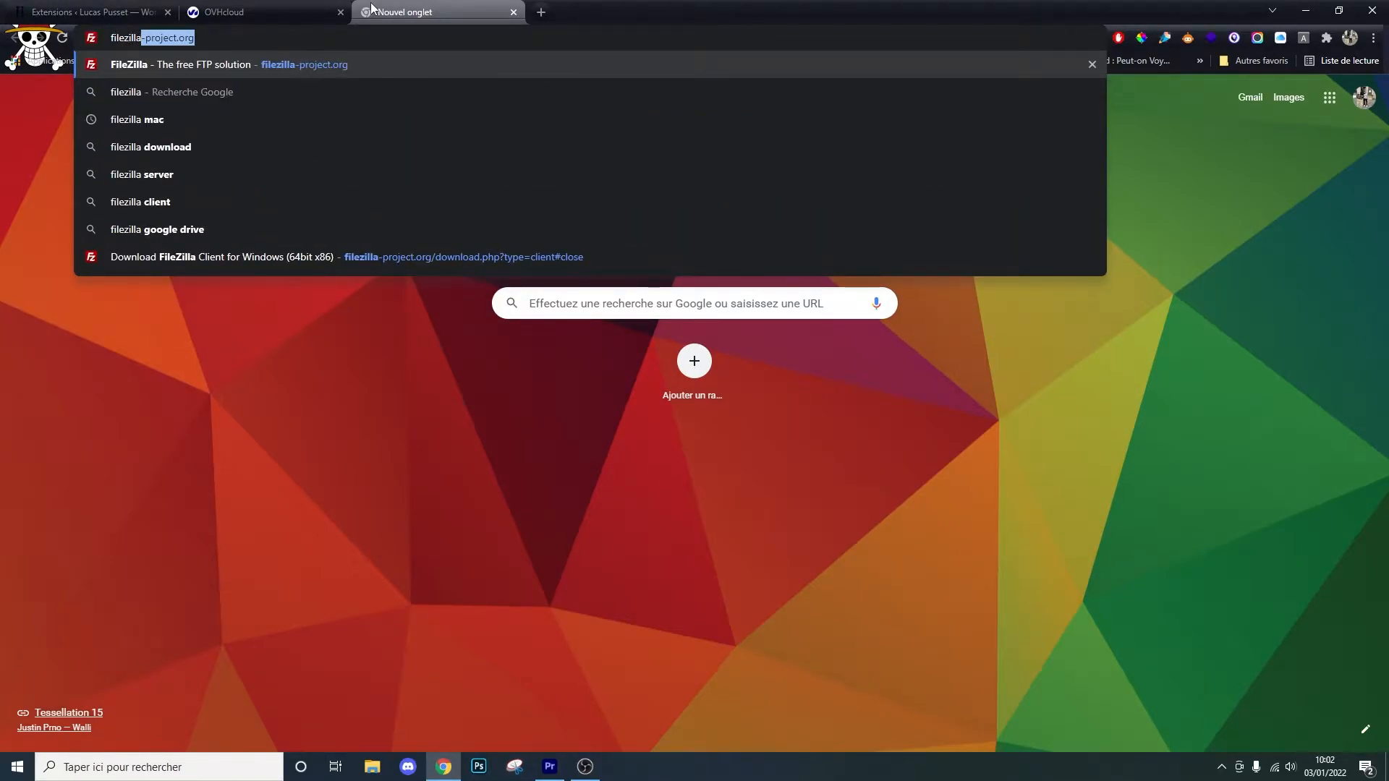
key(Return)
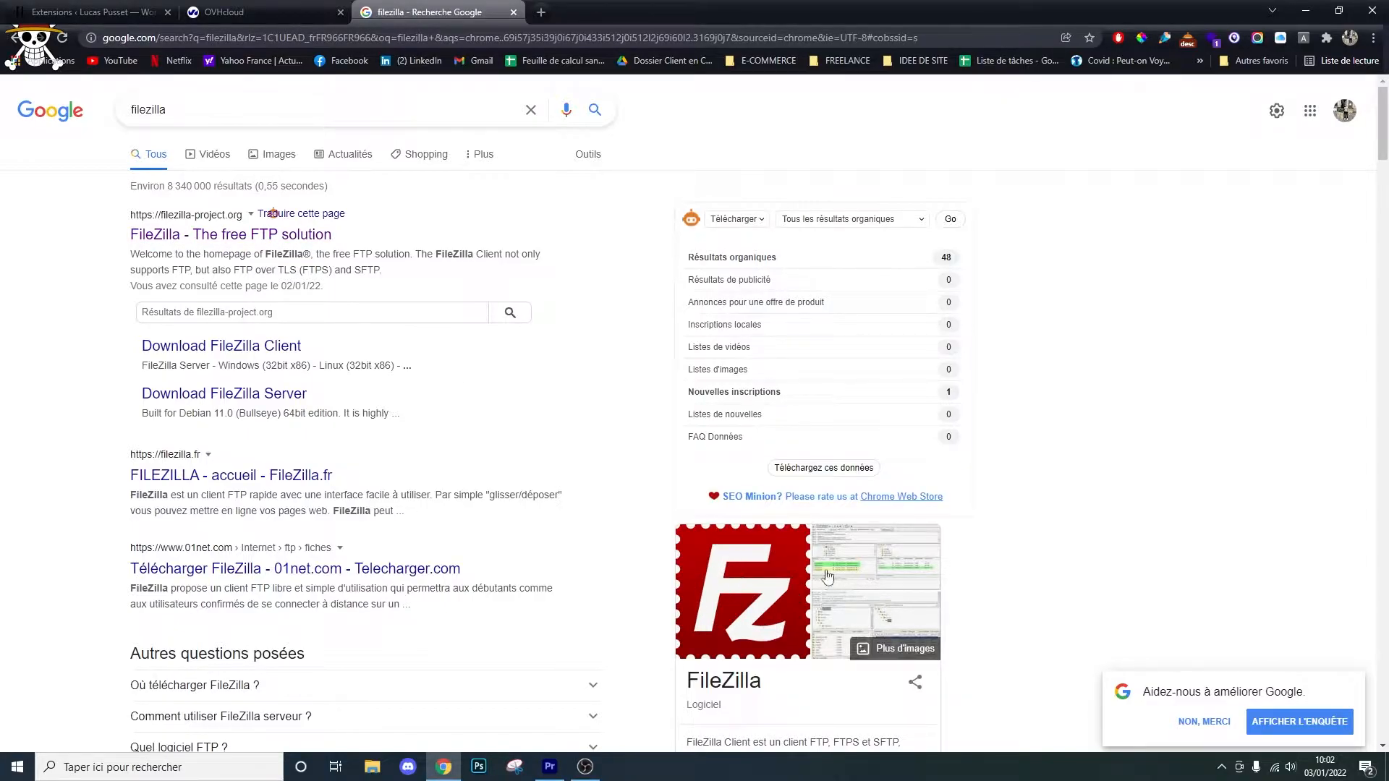
click(174, 233)
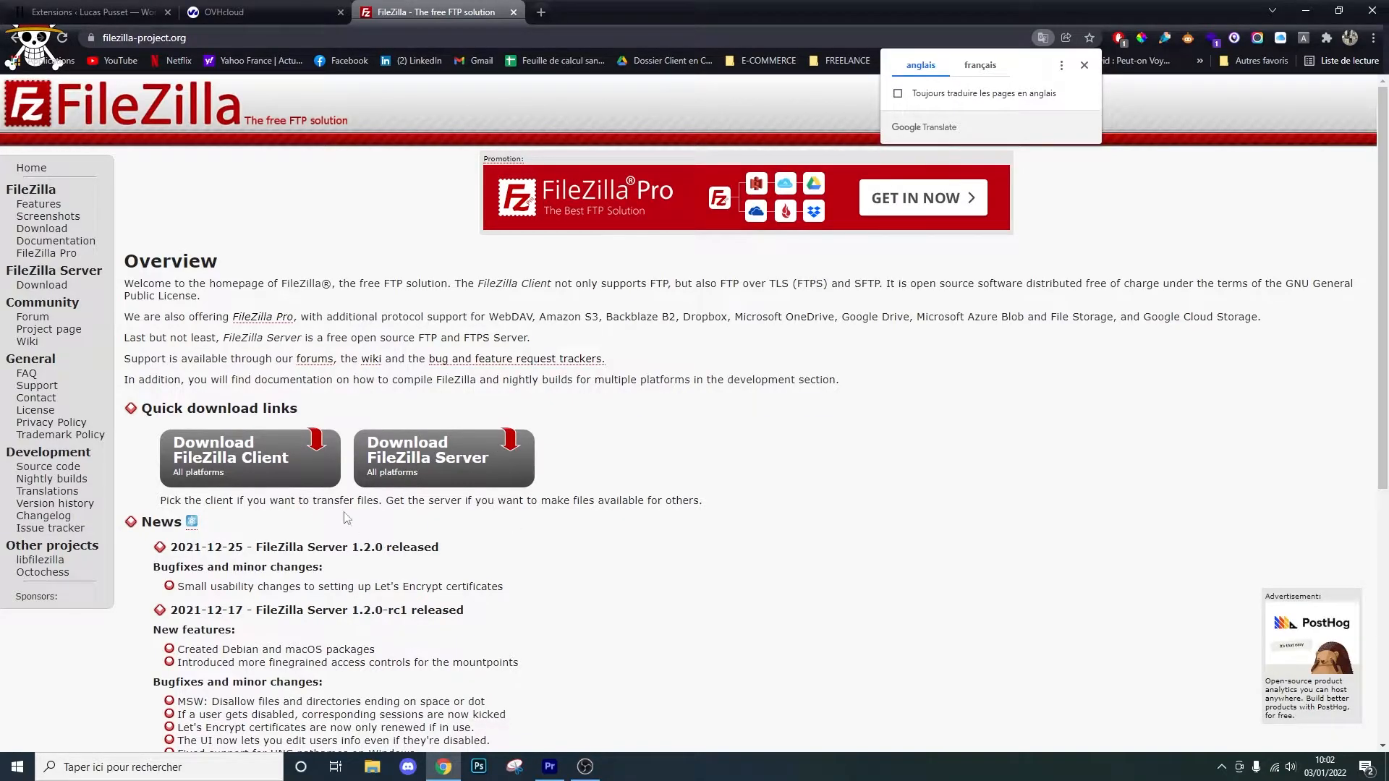
click(223, 458)
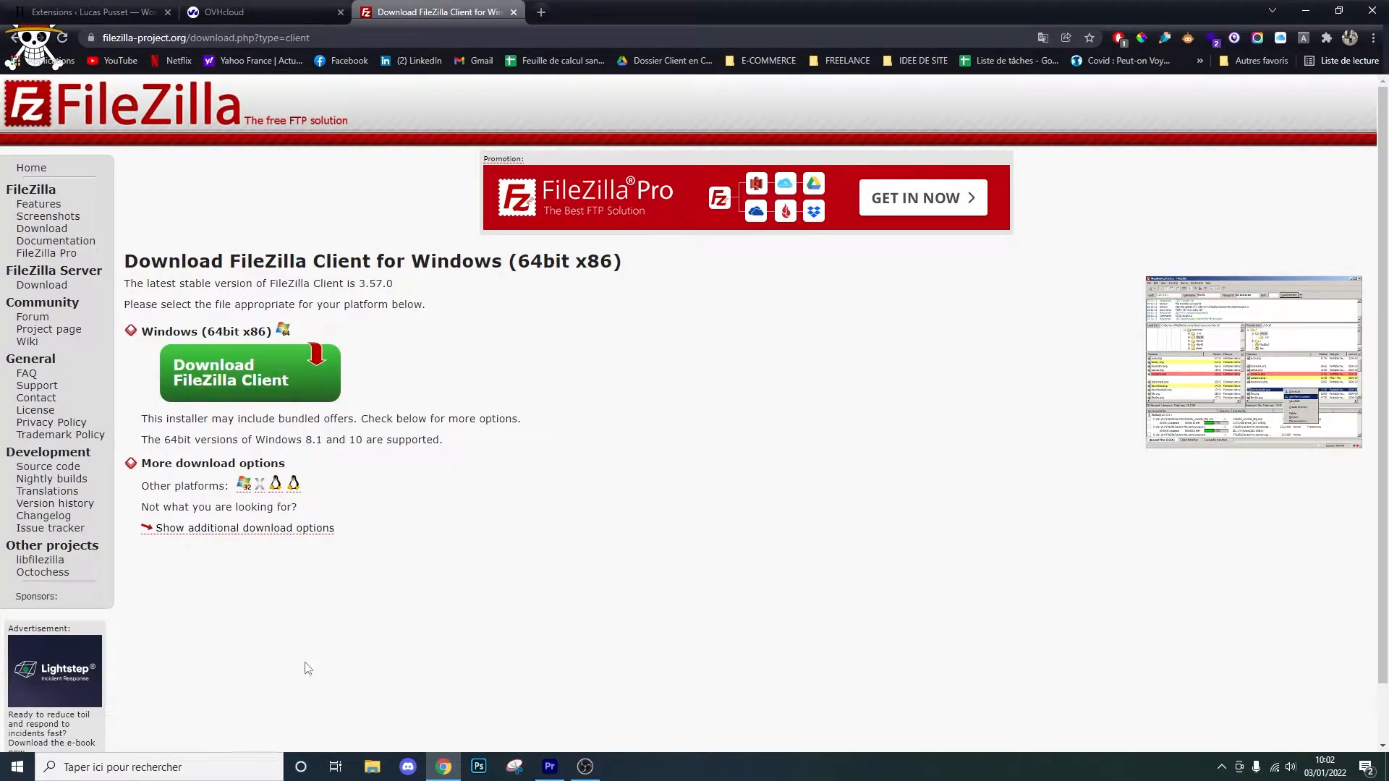
- Launch the installed FileZilla program, minimise it, and close the FileZilla download page in the browser
click(183, 764)
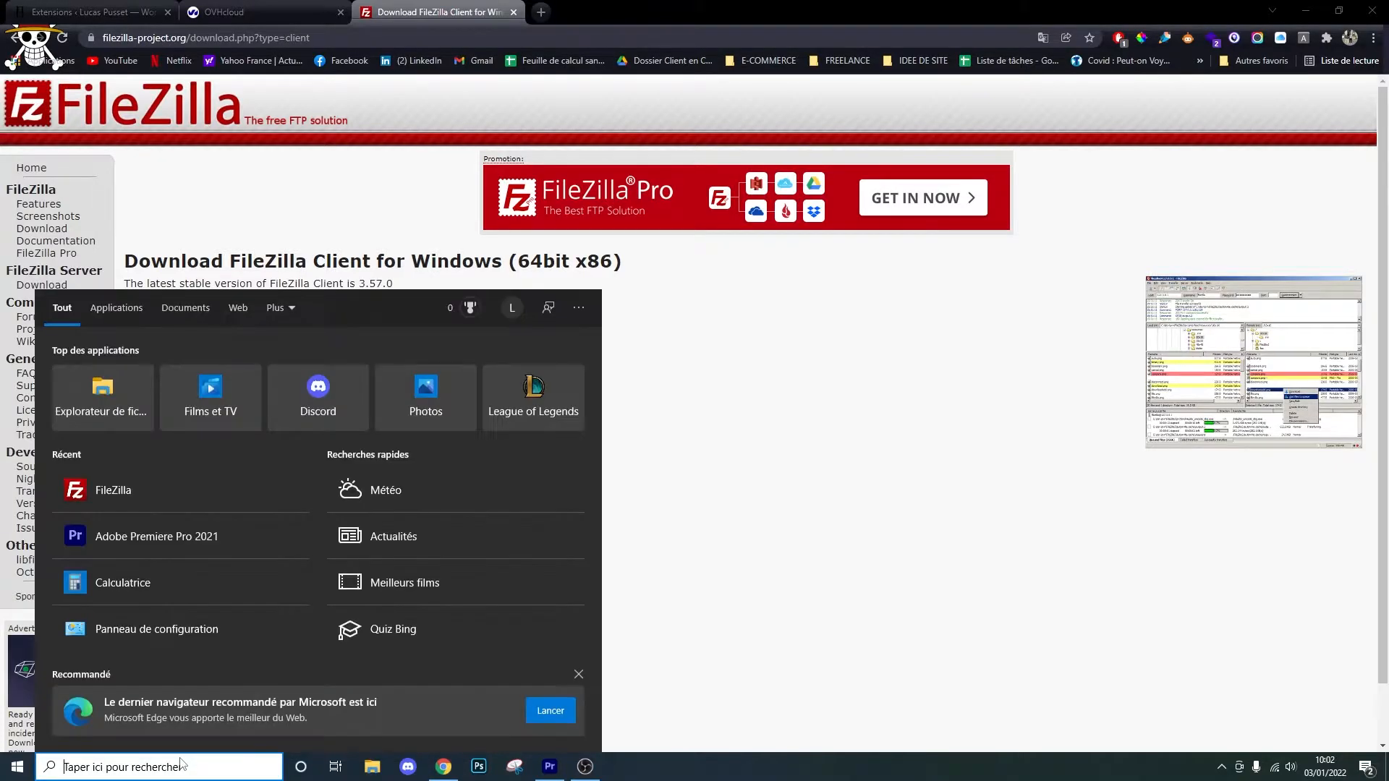
text(fil)
key(Return)
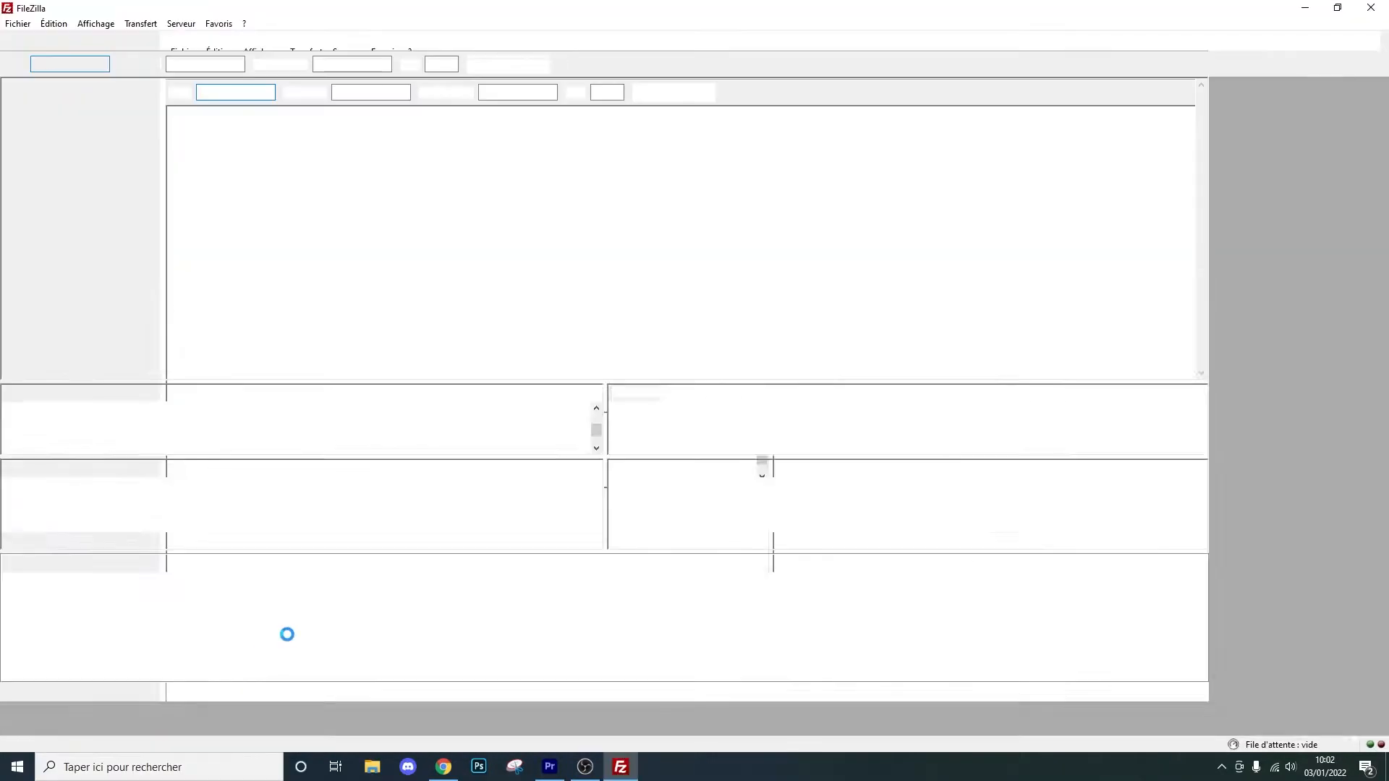
click(1318, 8)
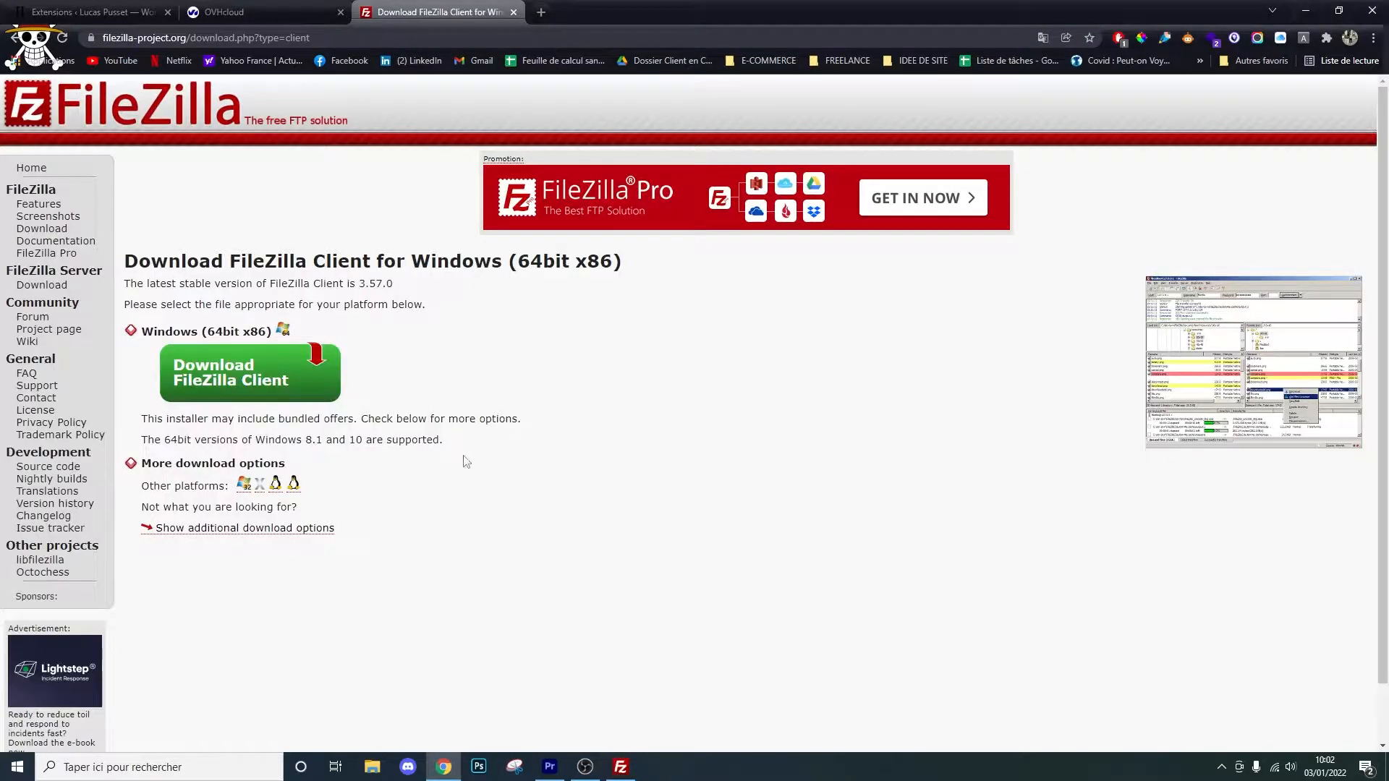
middle_click(461, 5)
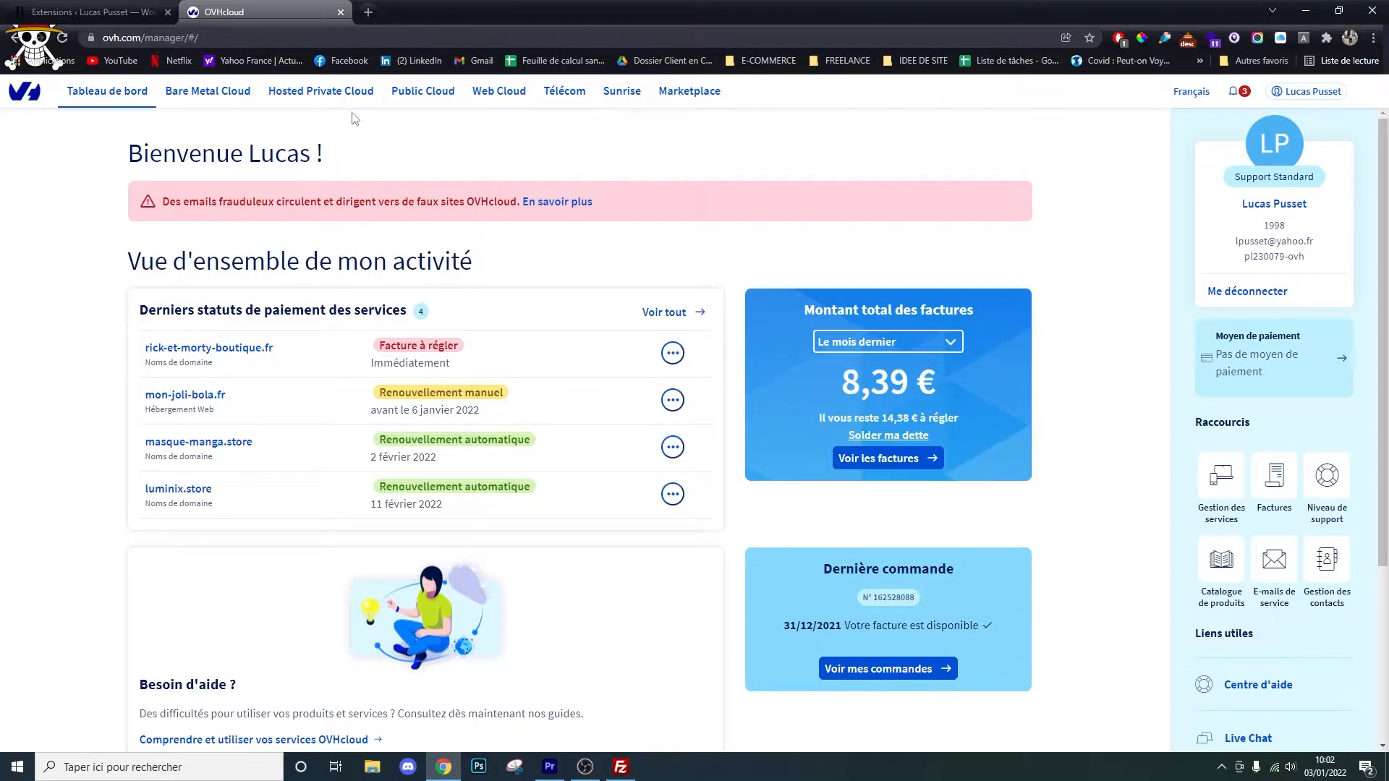
- Open the FTP - SSH settings of Hébergement 1 in the Web Cloud section of OVHcloud
click(496, 95)
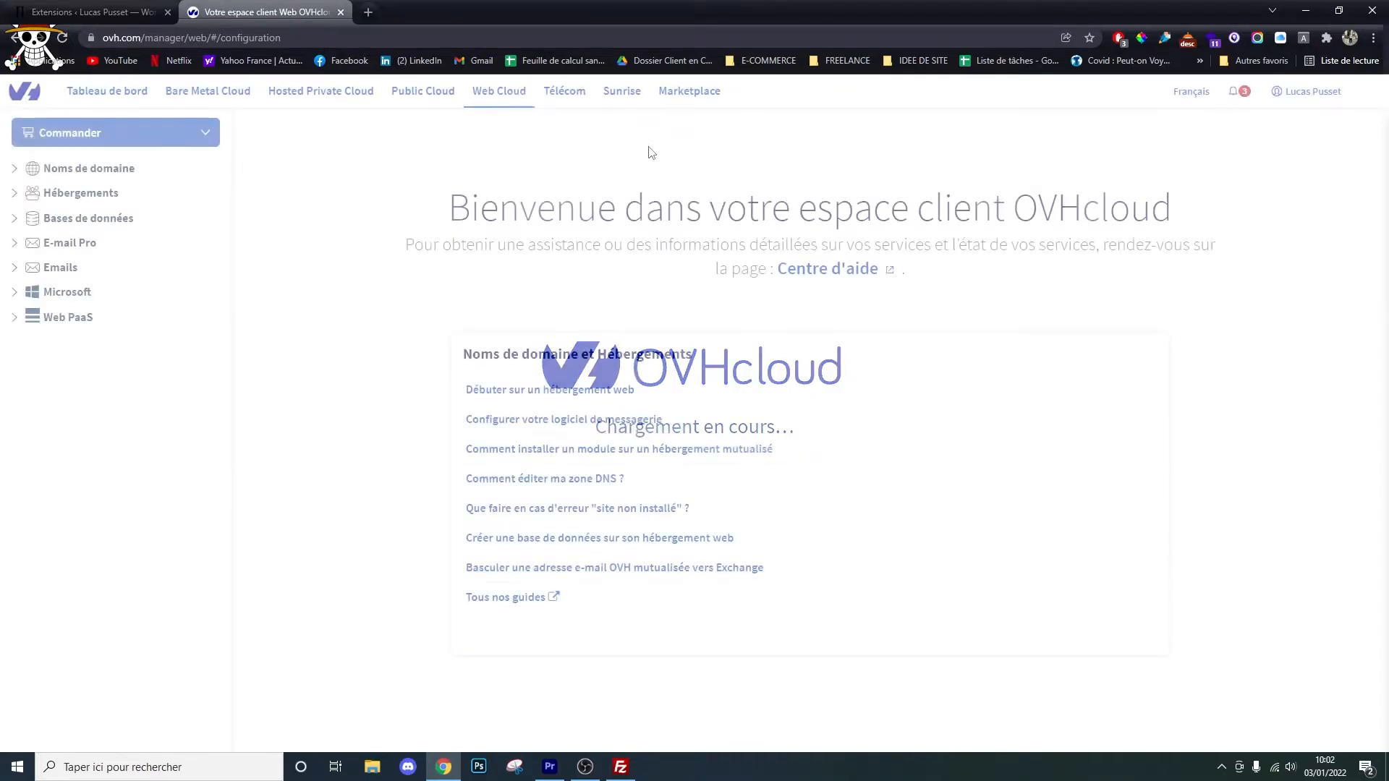
click(70, 192)
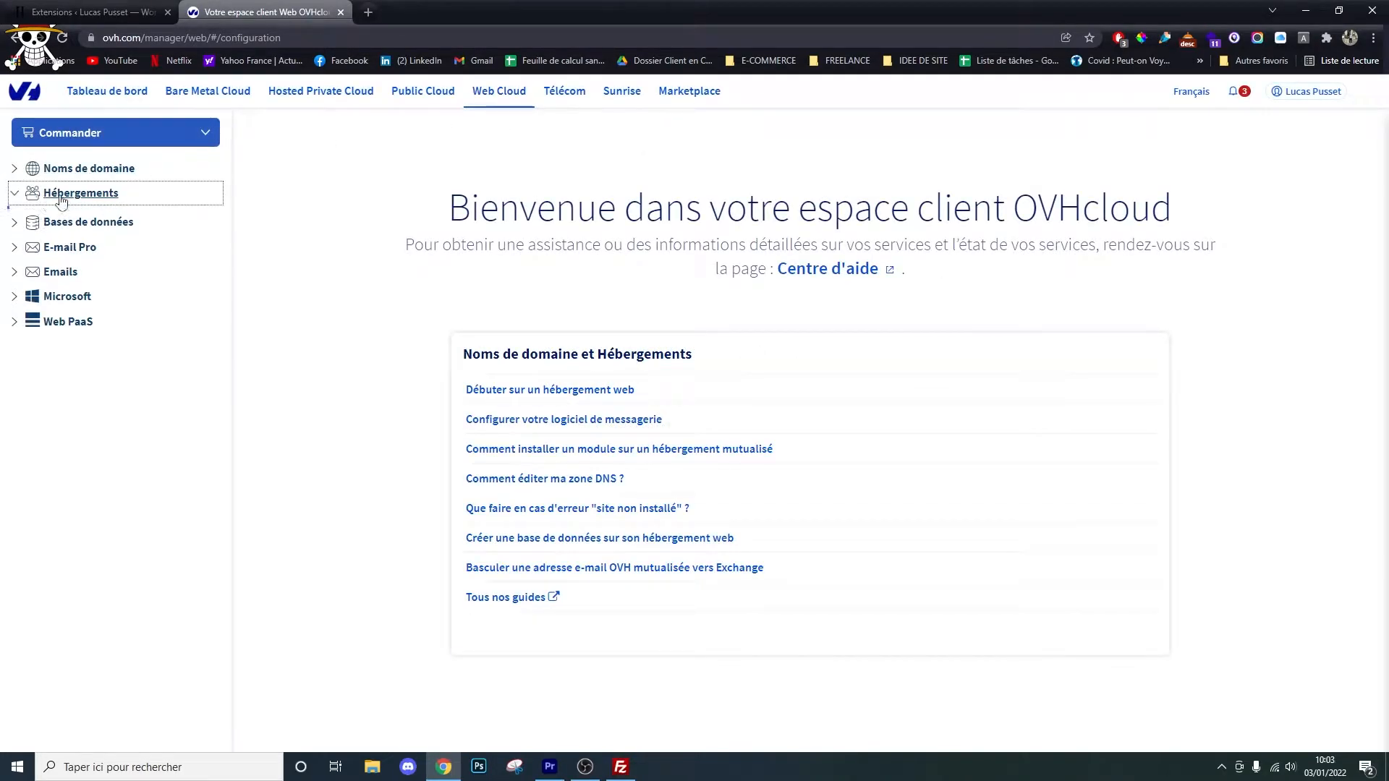
click(88, 220)
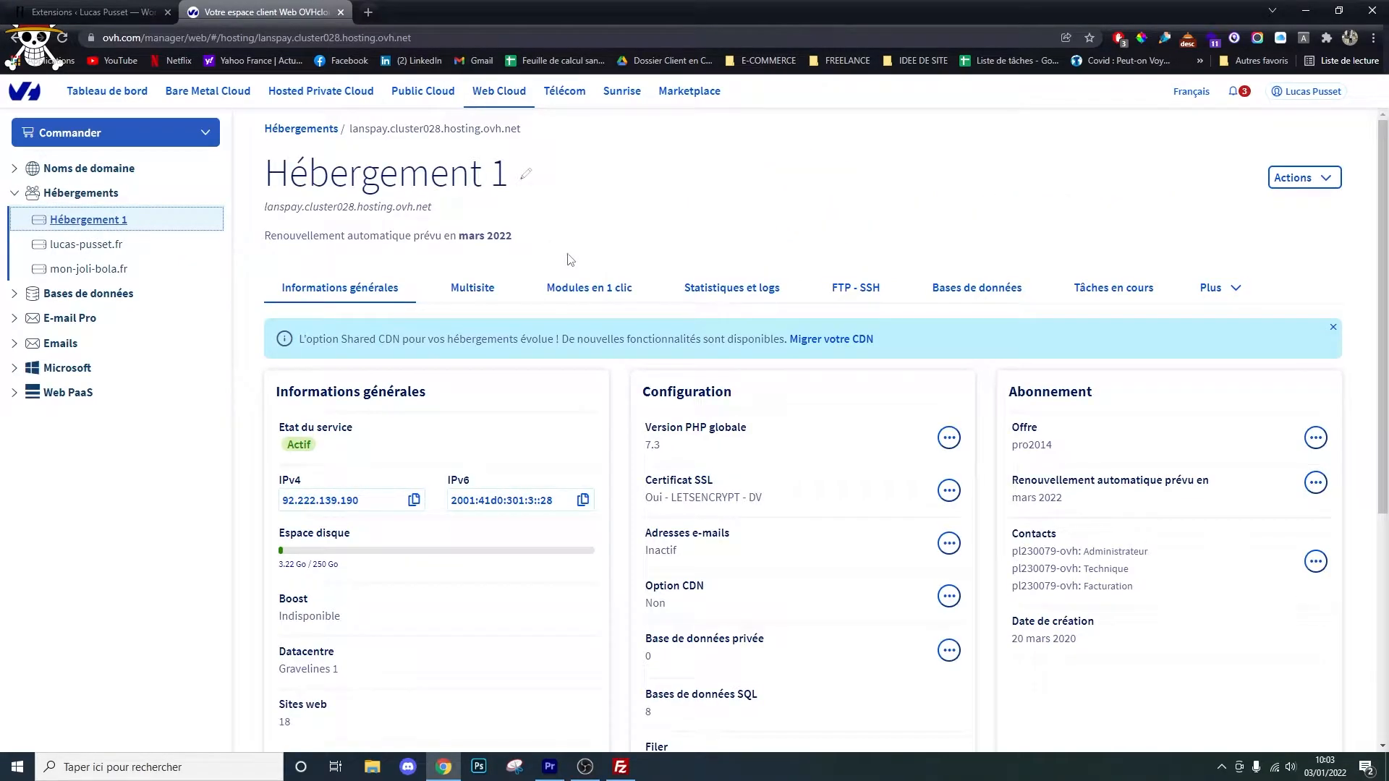
drag(842, 293, 849, 304)
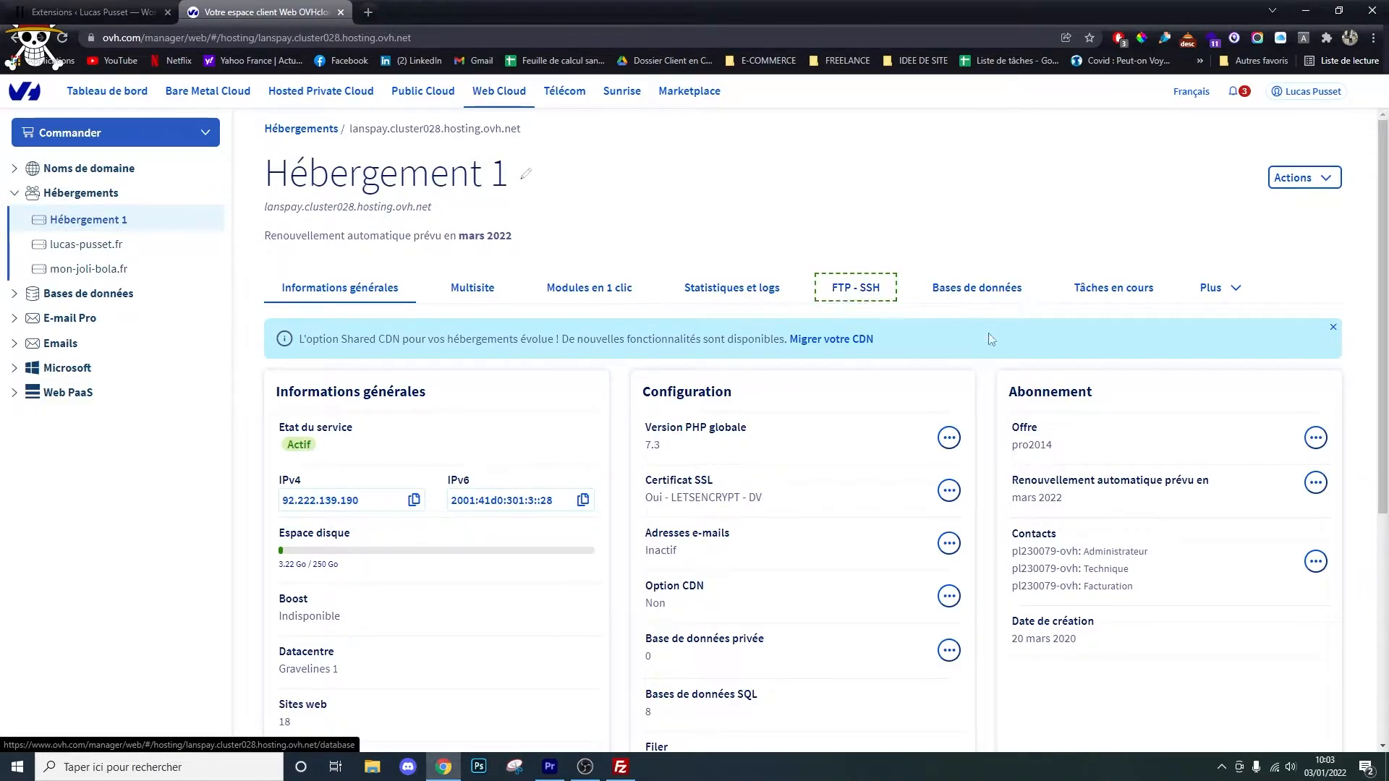
click(847, 289)
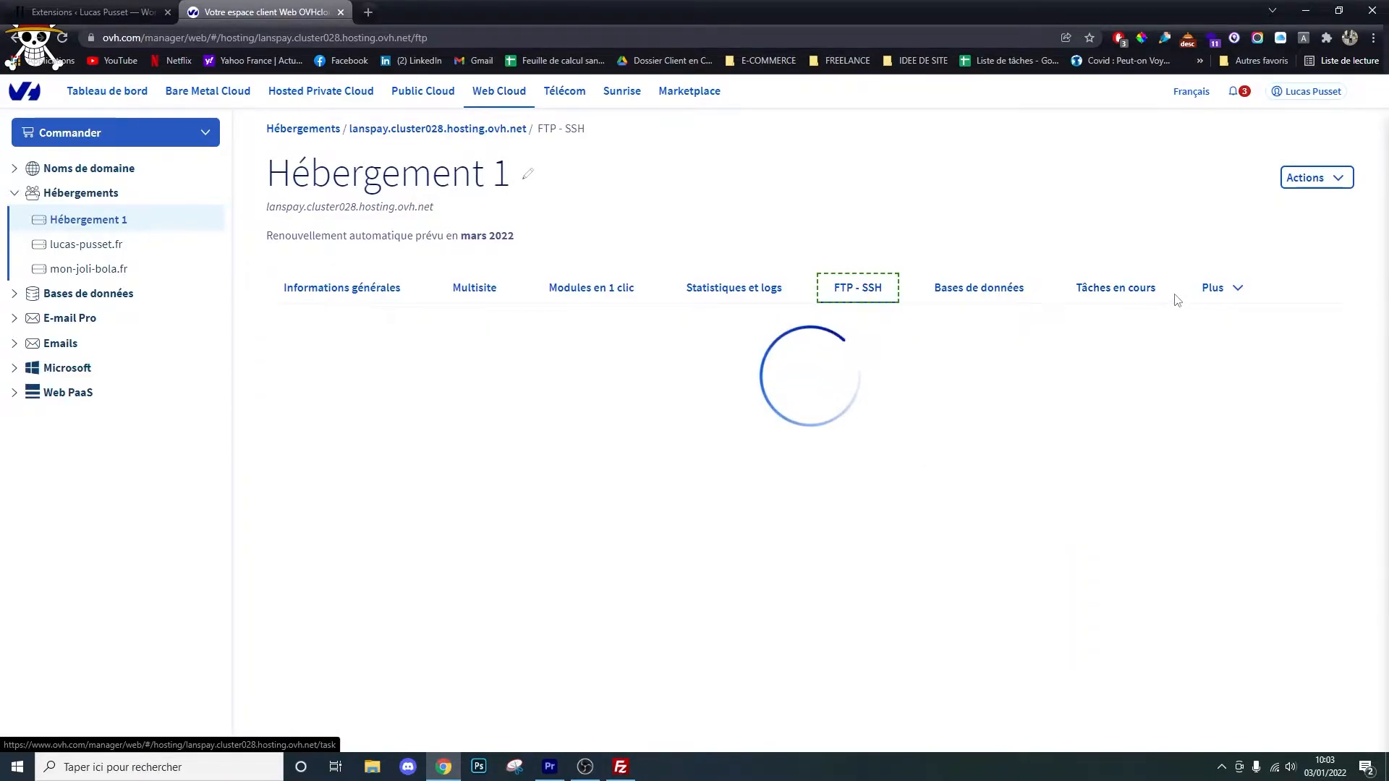
scroll(958, 245, down, 1)
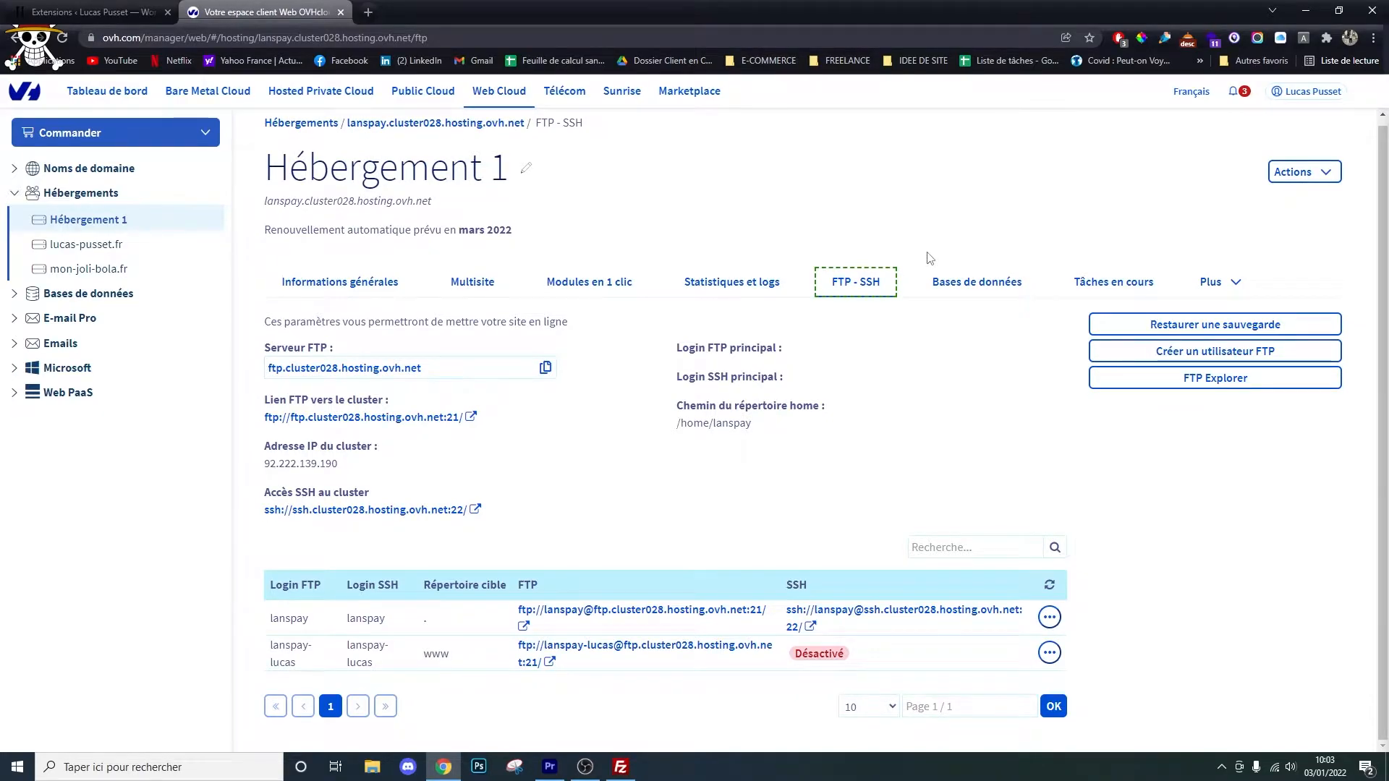
- Examine the FTP server address and the main FTP login, including the options offered for that login
drag(260, 349, 440, 354)
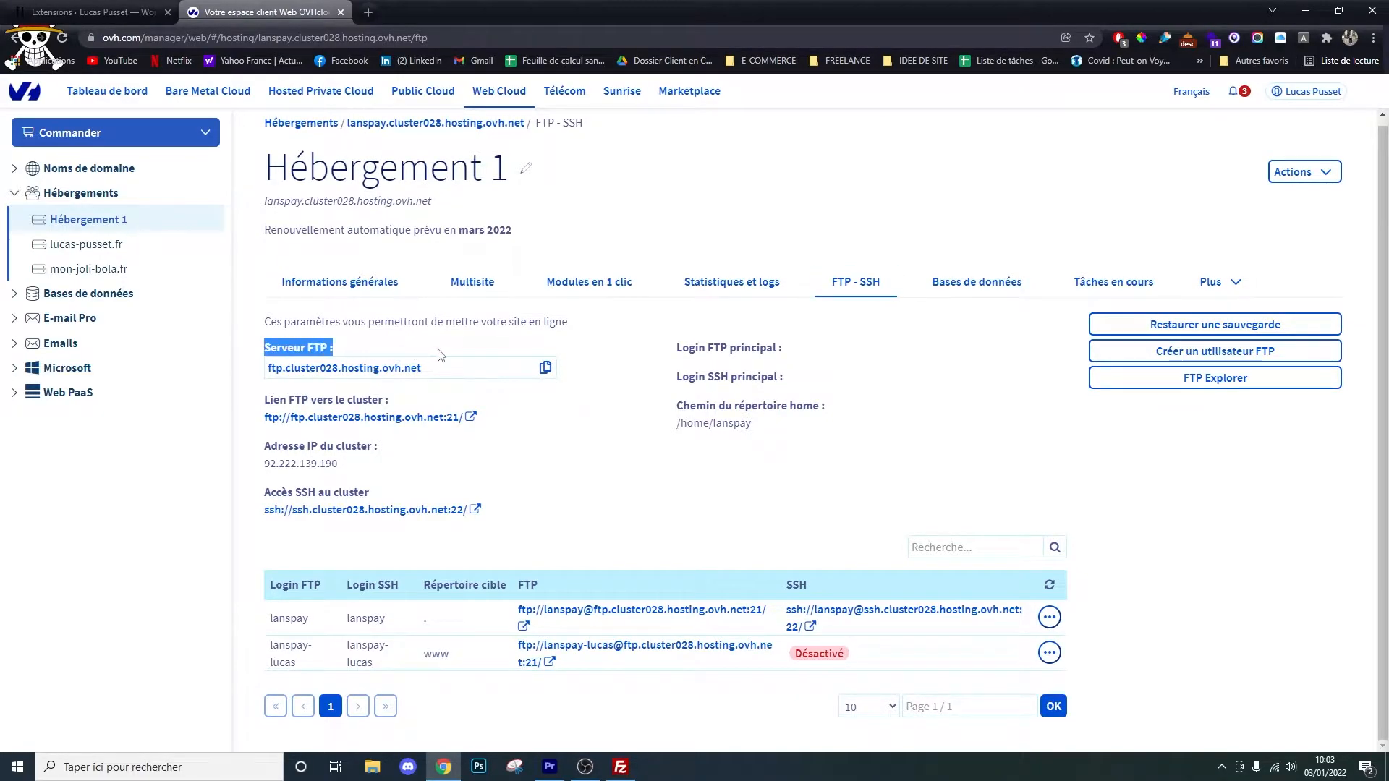
drag(265, 619, 318, 617)
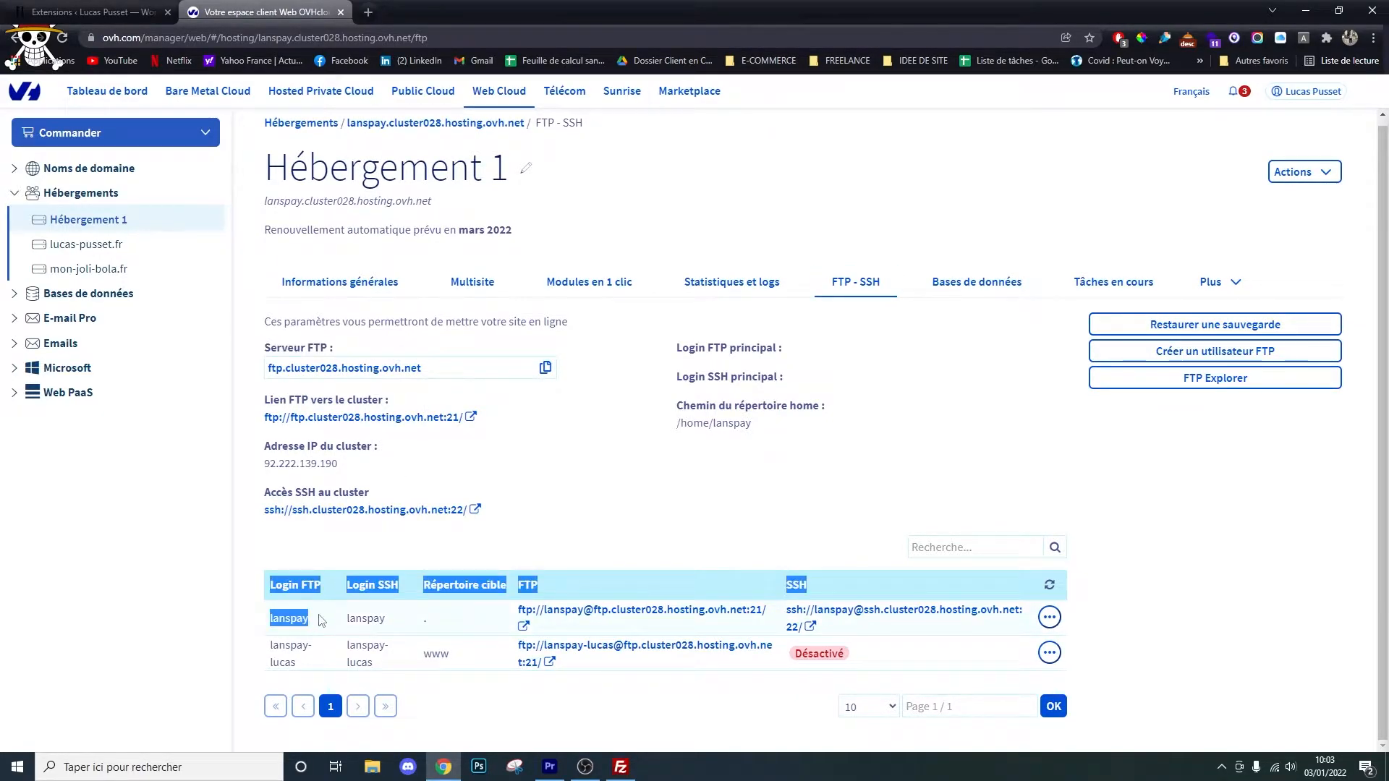
click(637, 507)
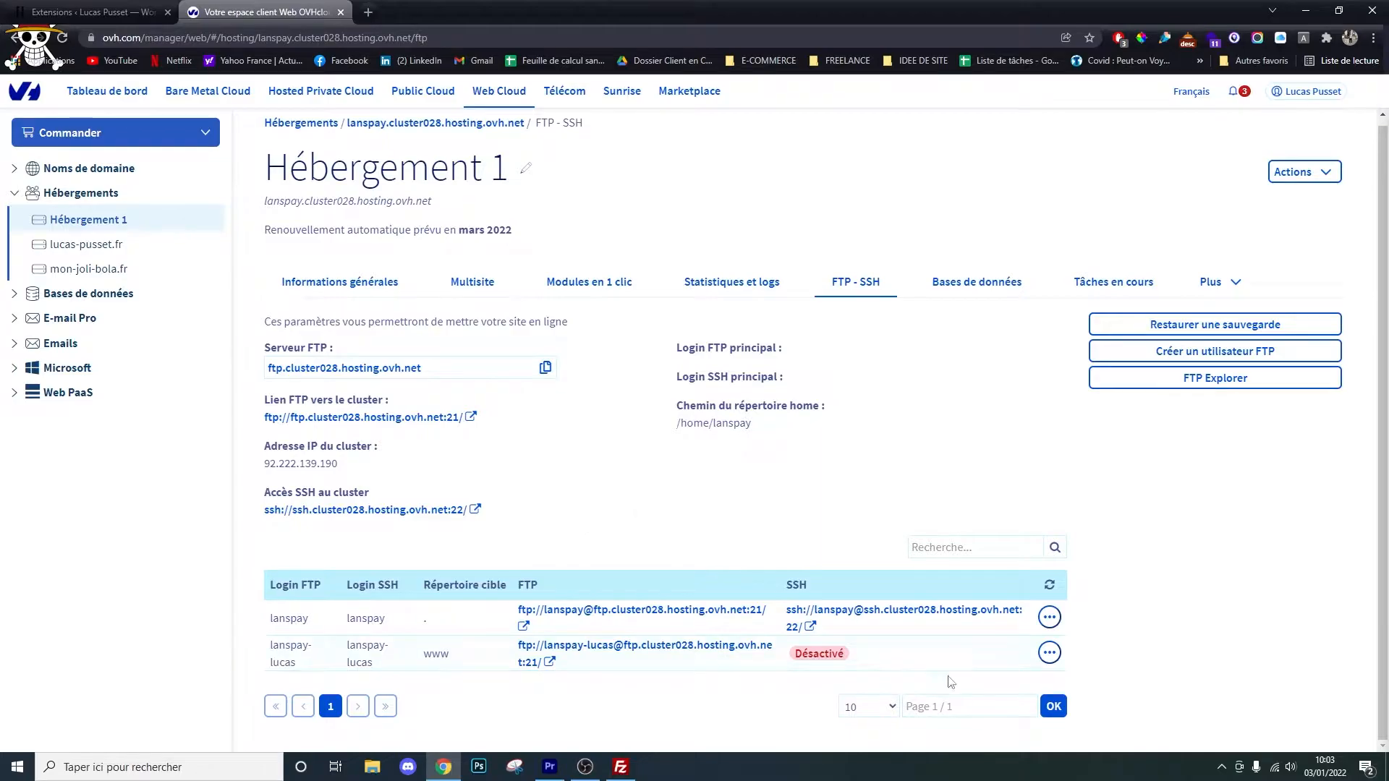
click(1050, 616)
click(1175, 638)
- Copy the FTP server address ftp.cluster028.hosting.ovh.net from OVHcloud into FileZilla as the host
click(545, 367)
key(ctrl+c)
click(621, 766)
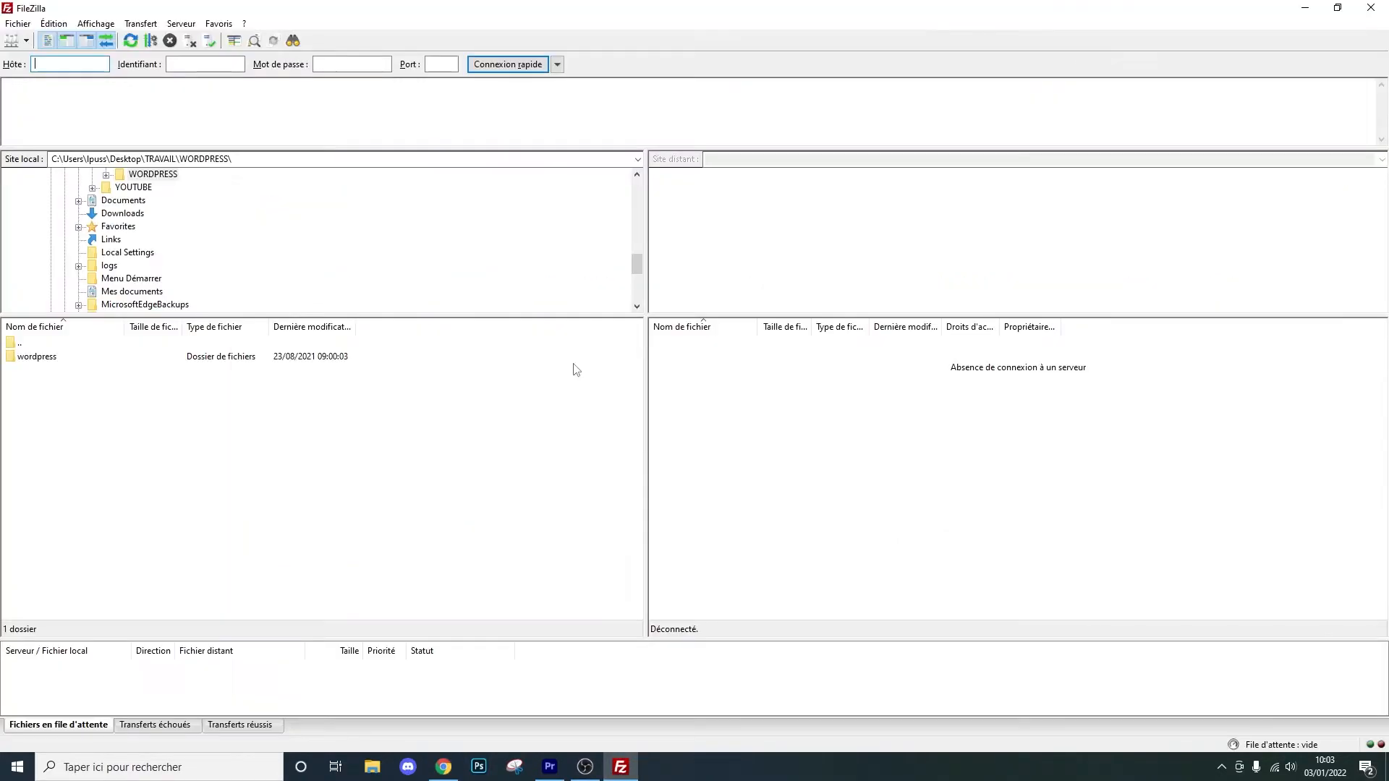
click(99, 70)
key(ctrl+v)
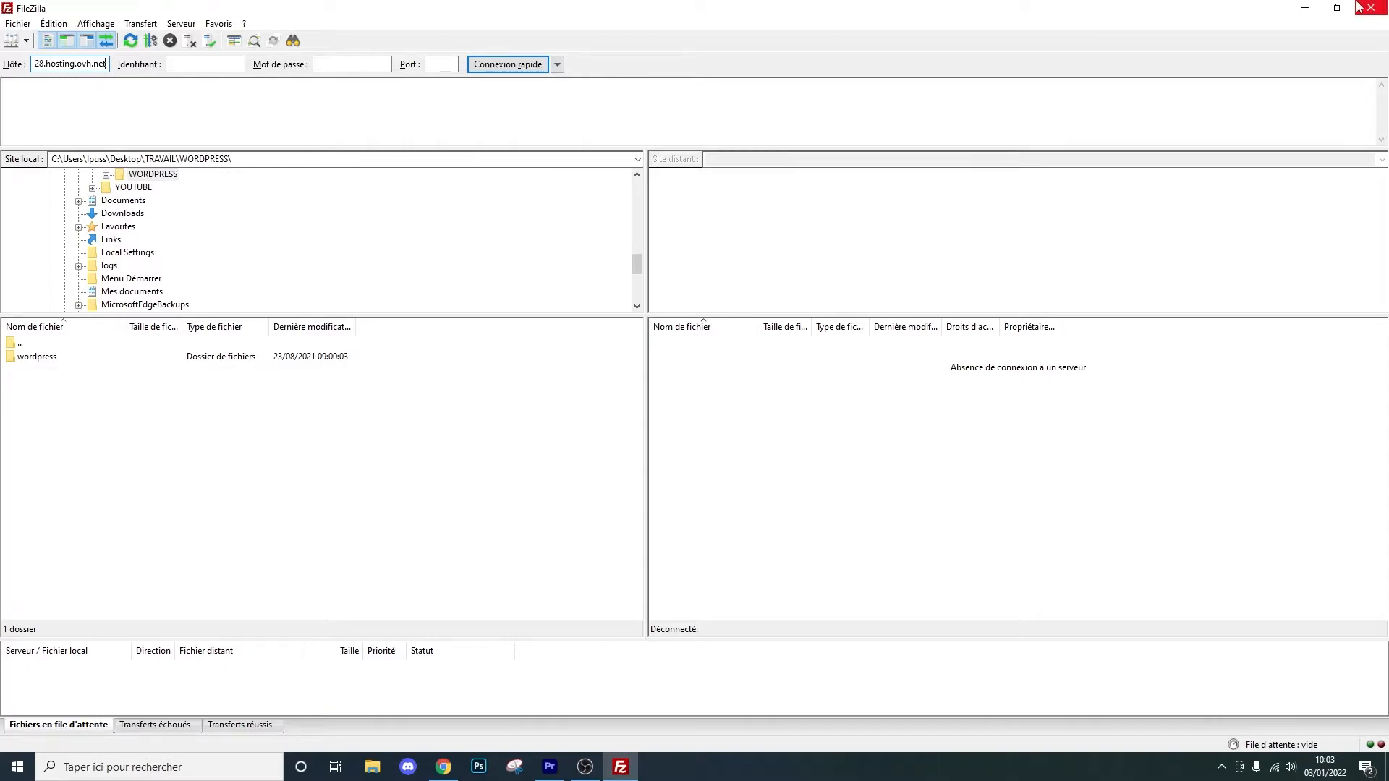
- Copy the main FTP login from the OVHcloud login table into FileZilla as the username
click(1304, 8)
click(293, 624)
double_click(291, 619)
key(ctrl+c)
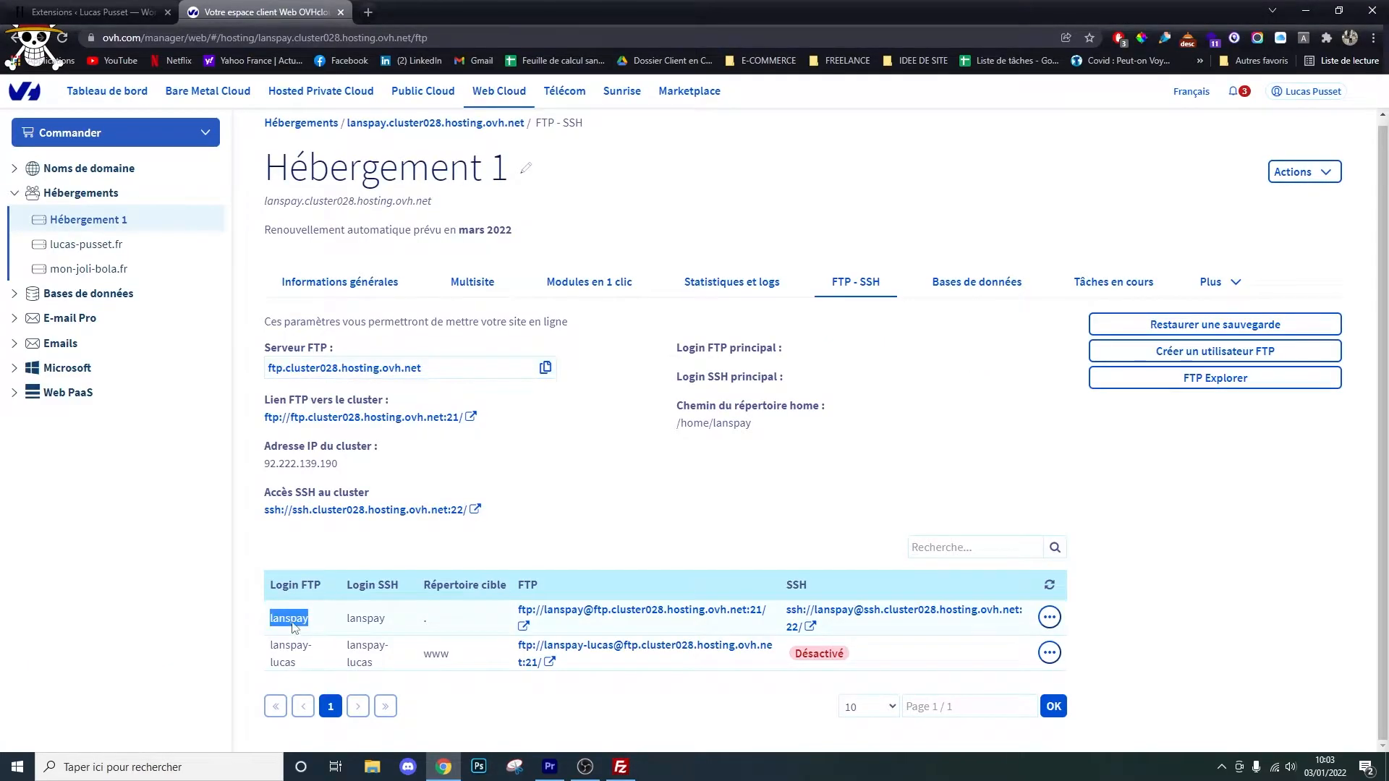
click(621, 767)
click(193, 62)
key(ctrl+v)
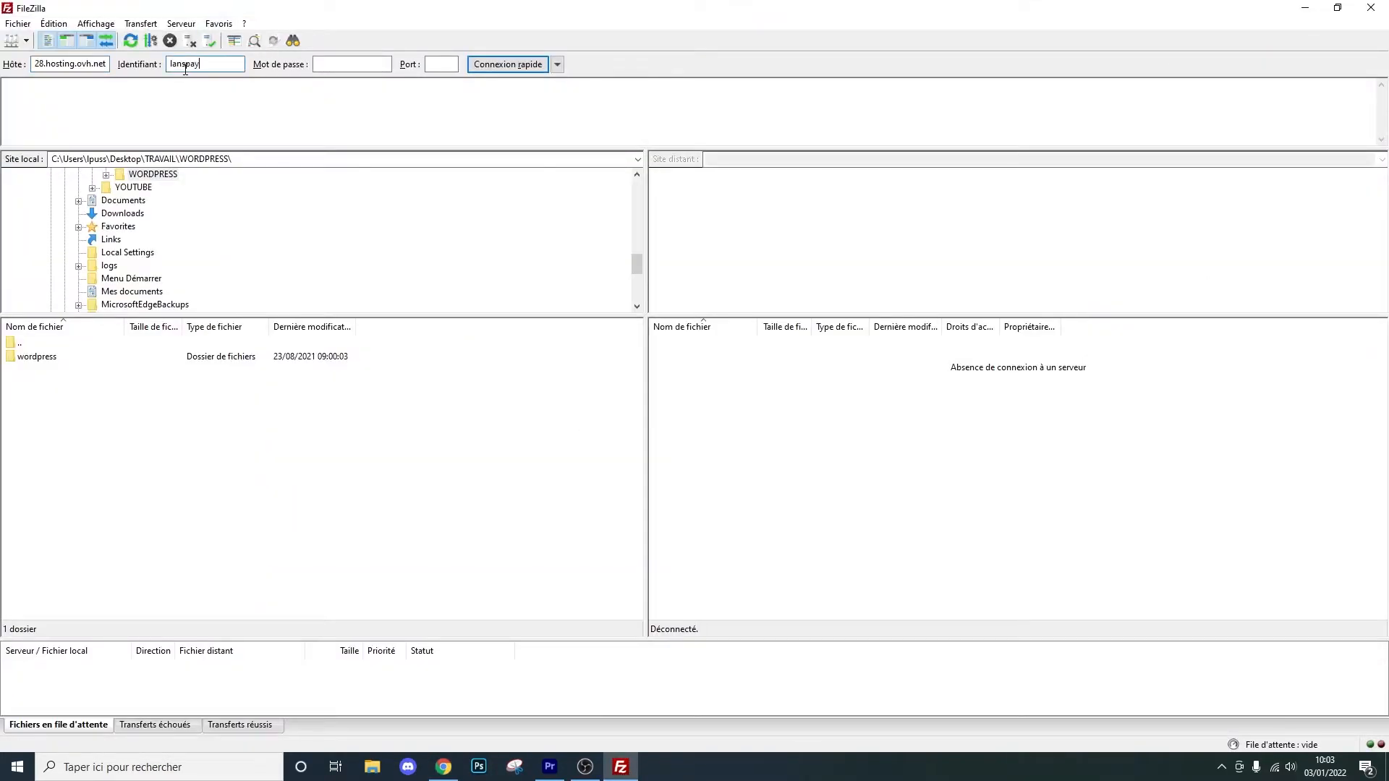
- Enter the FTP password to connect, accepting the unsecured FTP connection, and open the remote www7 folder
click(345, 64)
text(*)
key(Return)
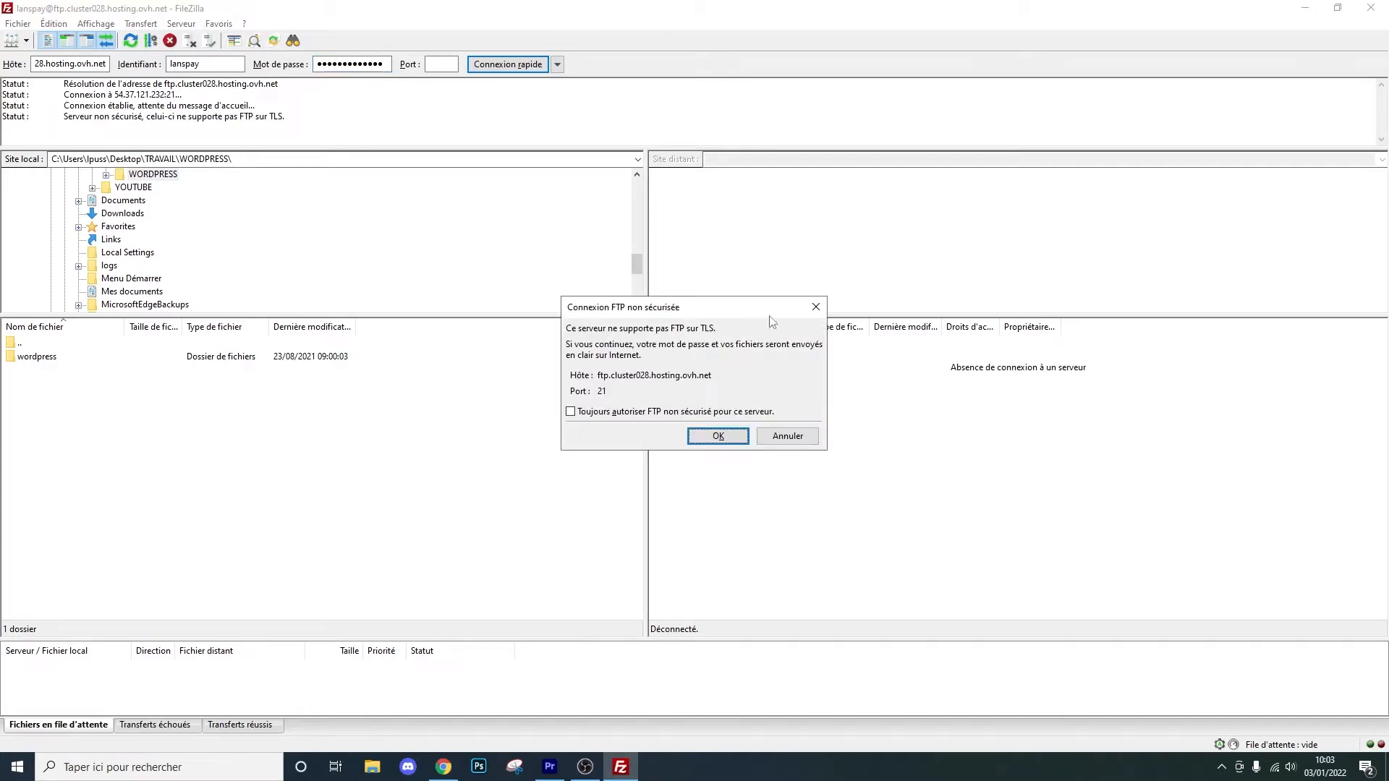
click(717, 436)
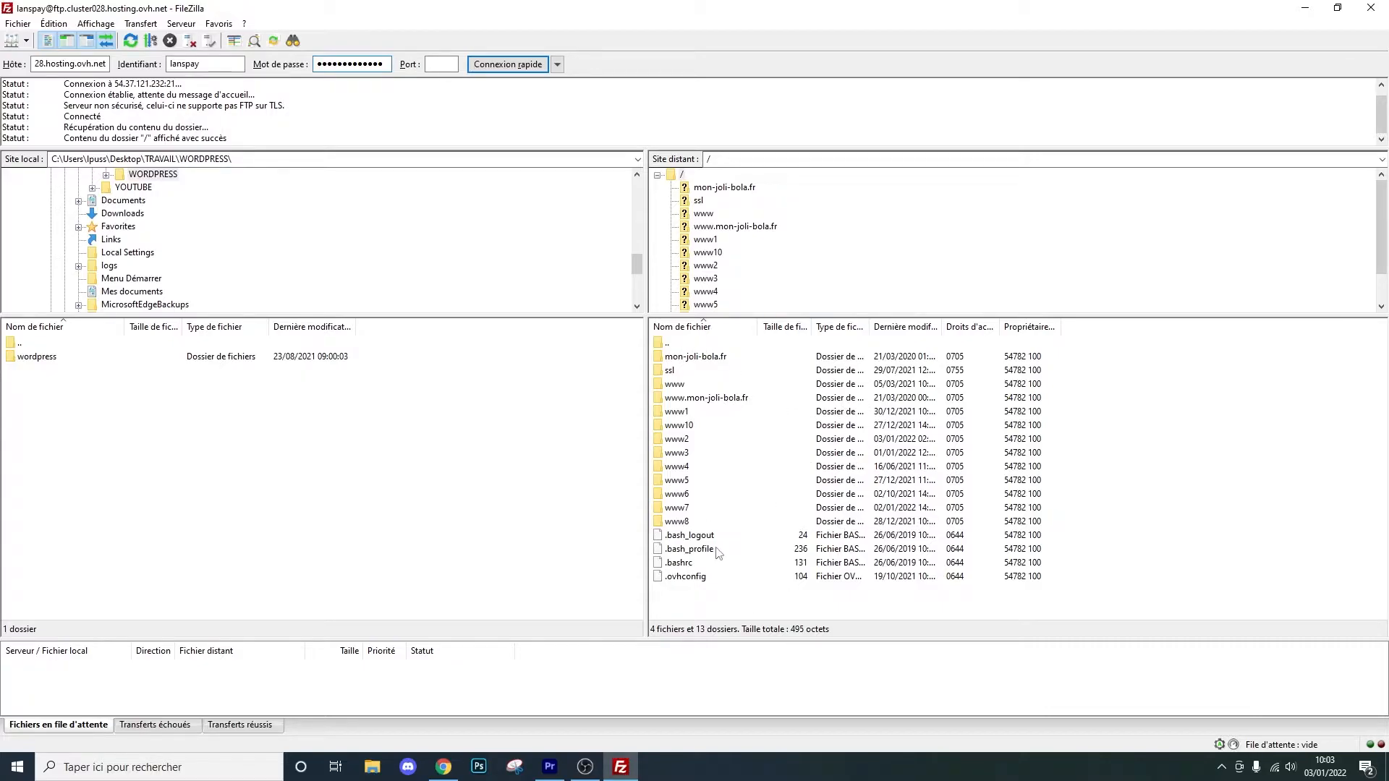
double_click(691, 508)
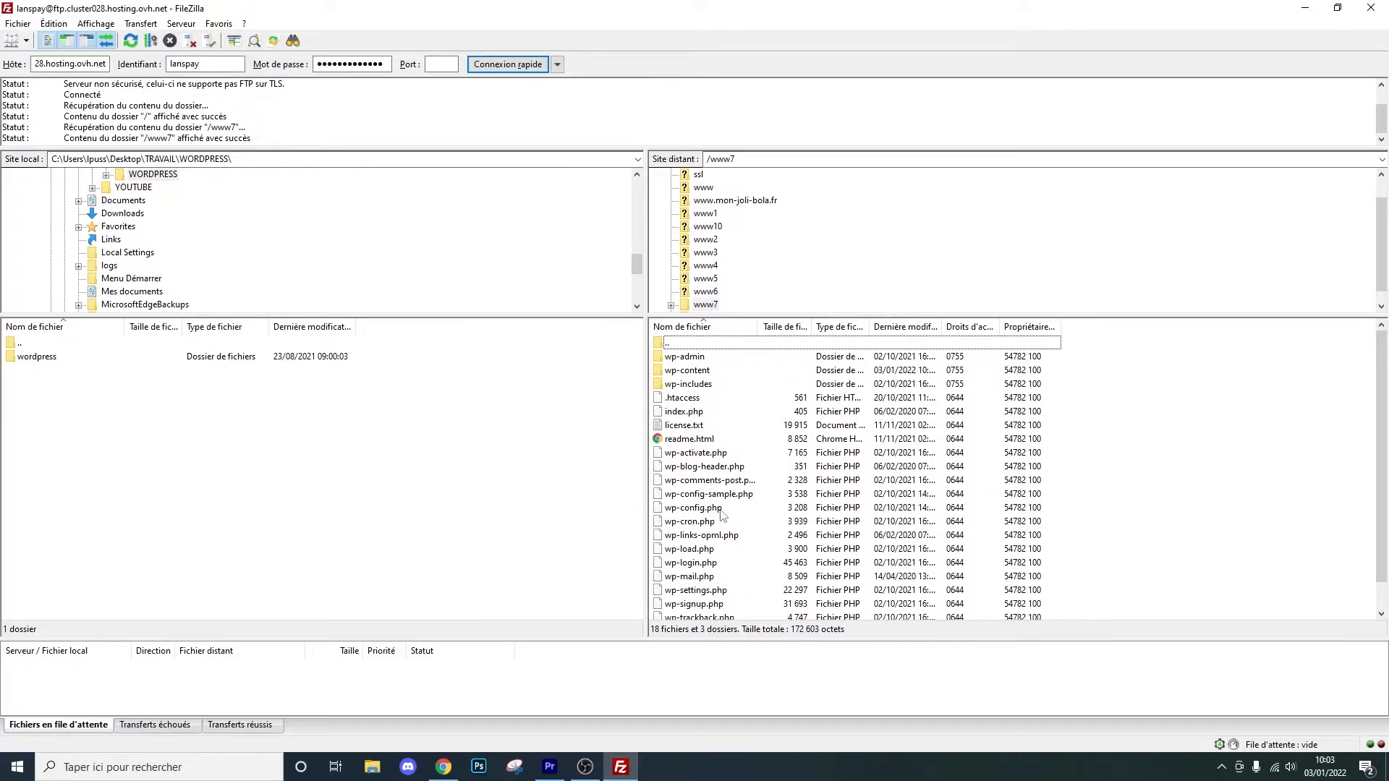
click(1304, 8)
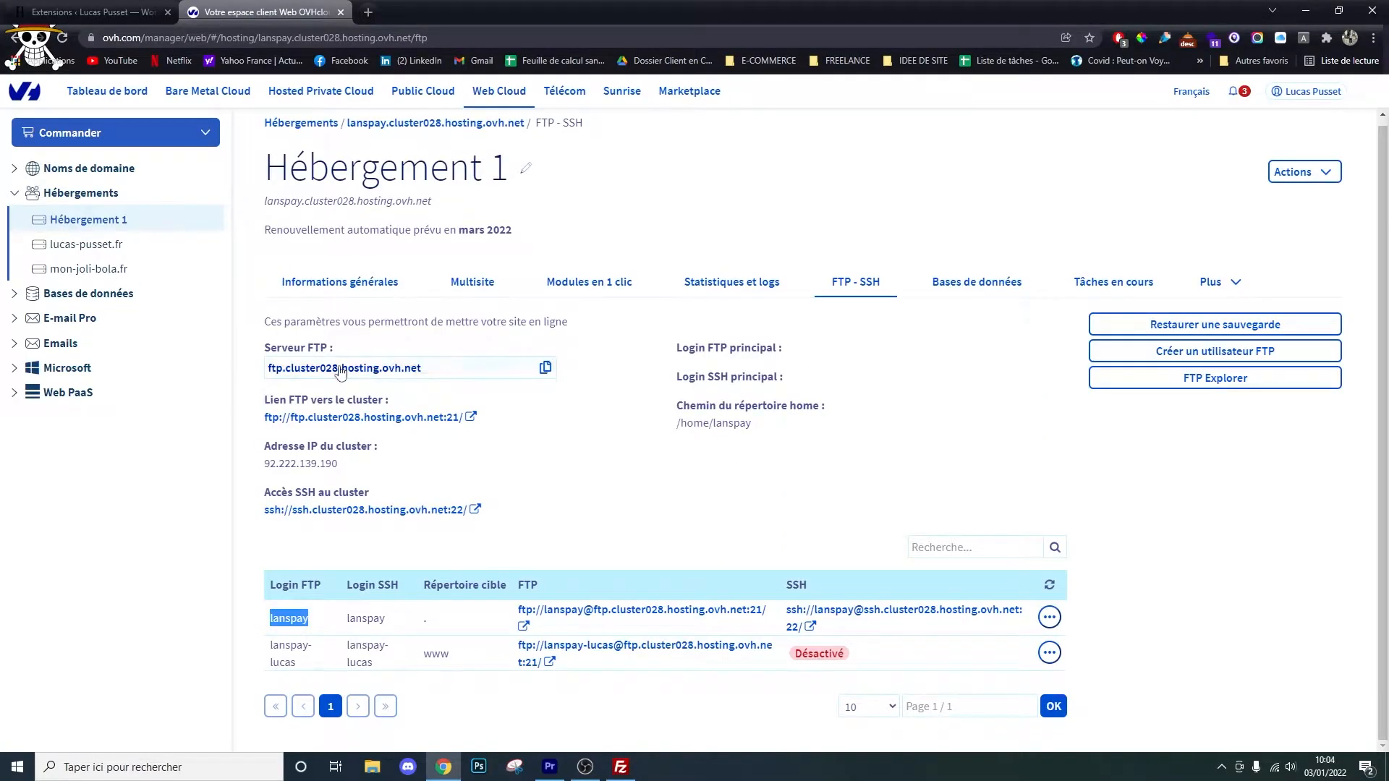
- Return to the WordPress admin, open the UpdraftPlus backups page and review its existing backups section
click(94, 12)
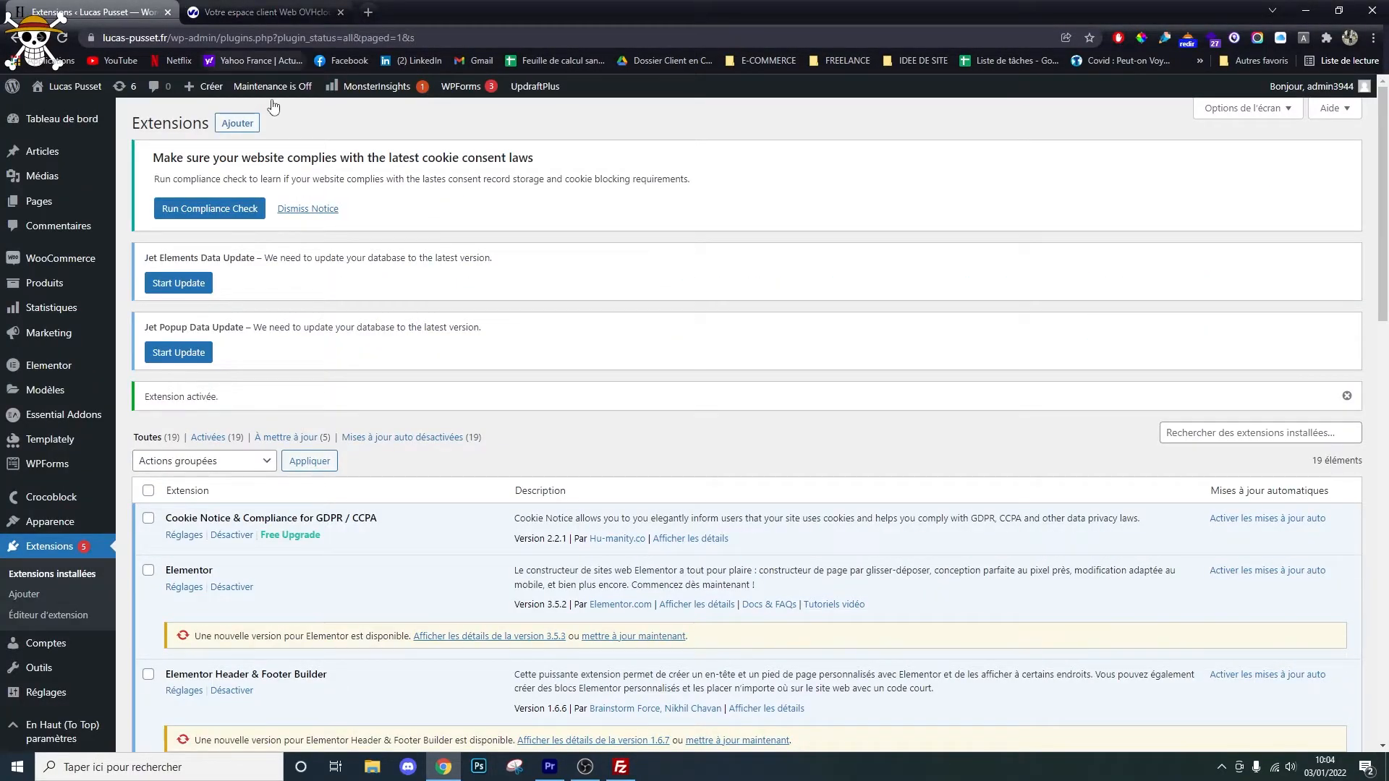
scroll(324, 452, down, 9)
scroll(325, 451, down, 9)
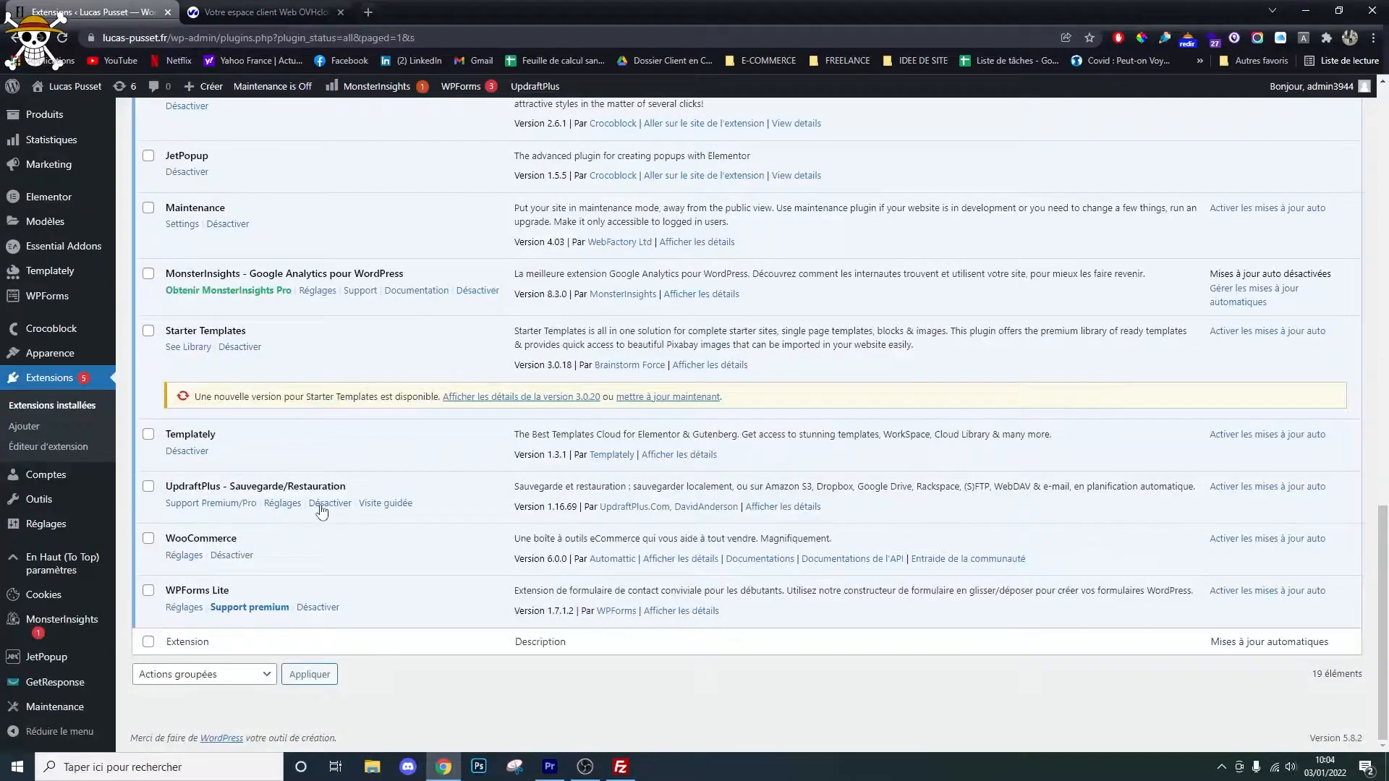
click(281, 504)
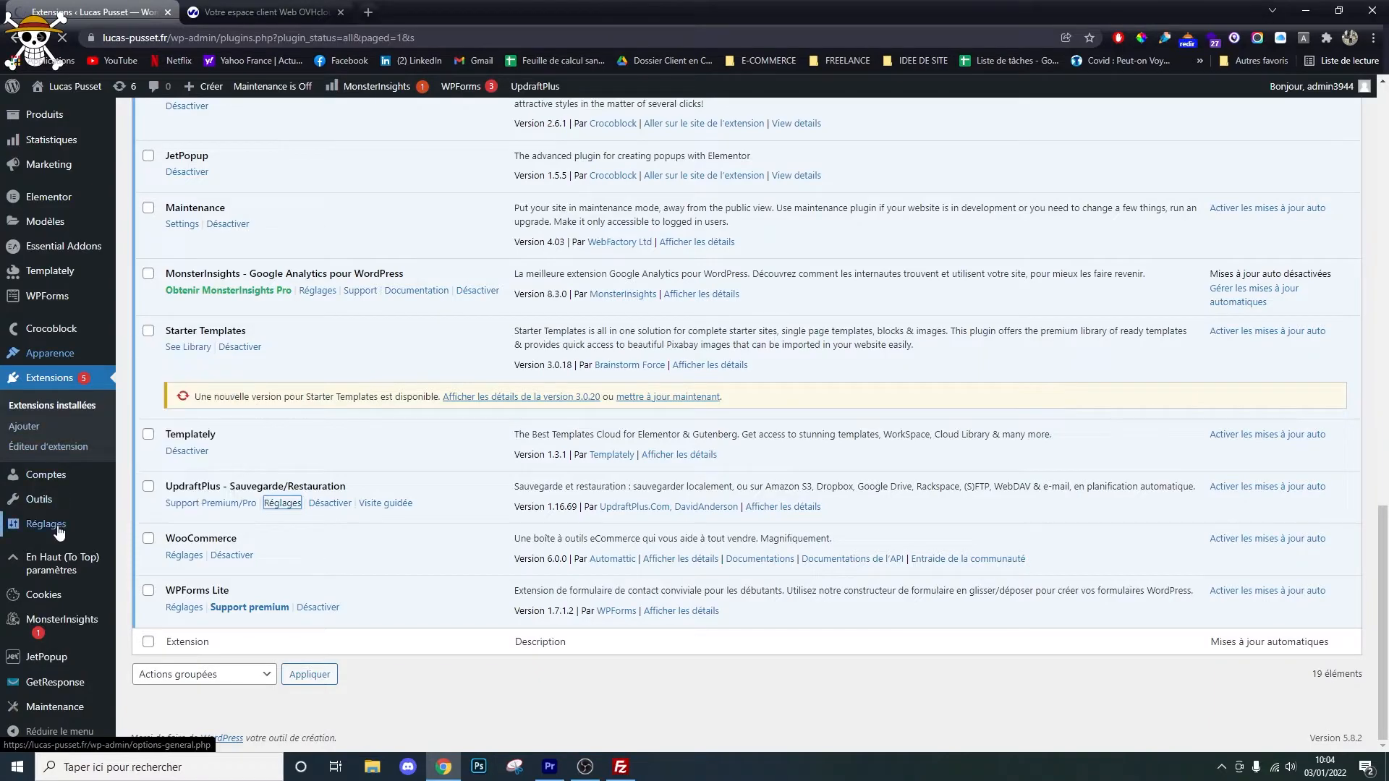
mouse_move(86, 528)
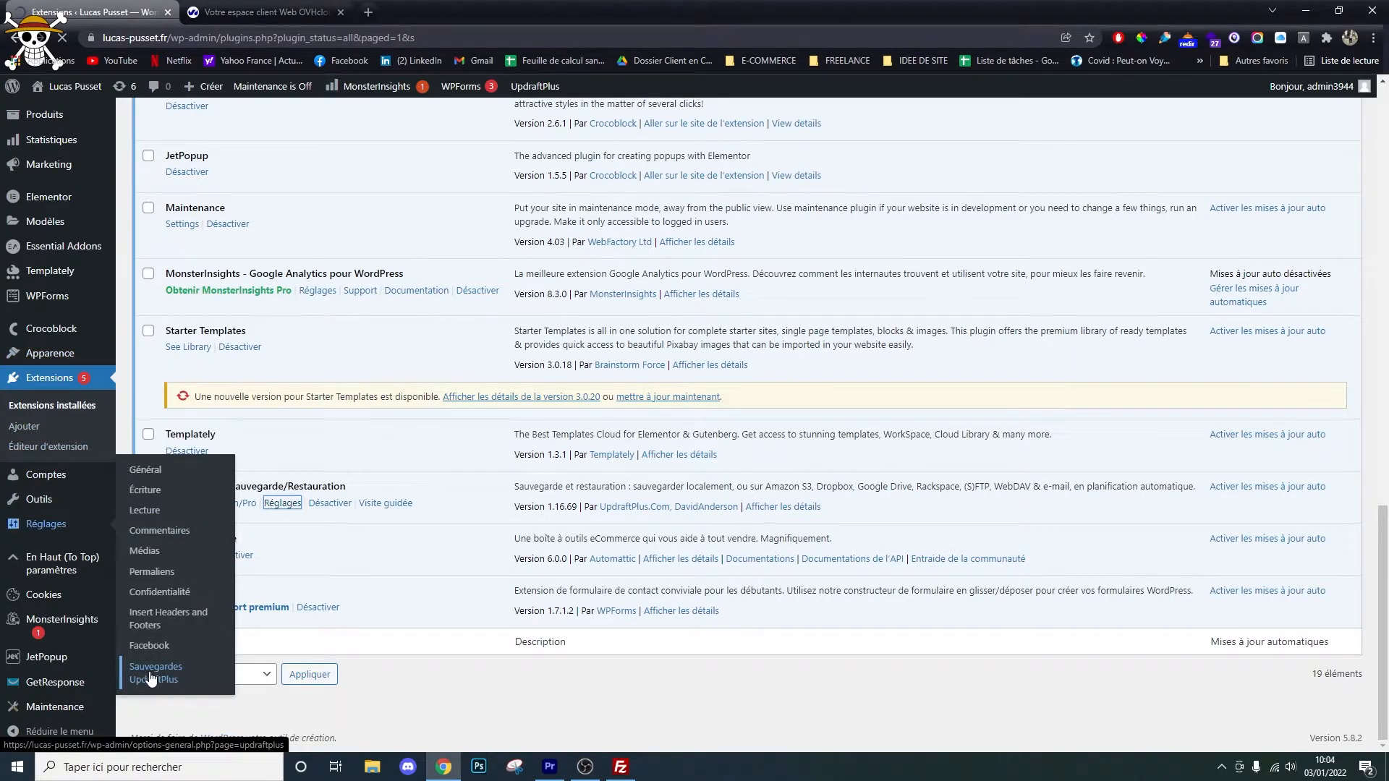
click(173, 676)
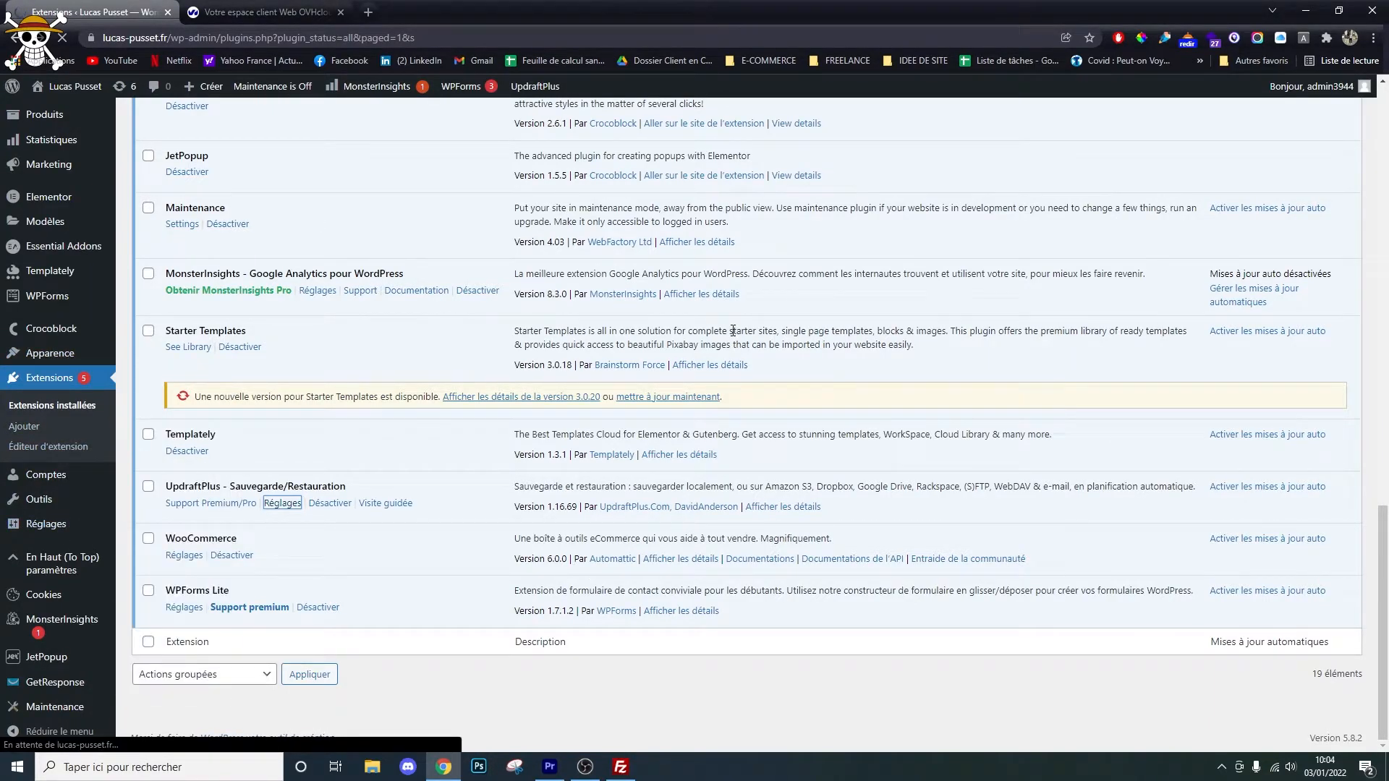
scroll(672, 358, down, 5)
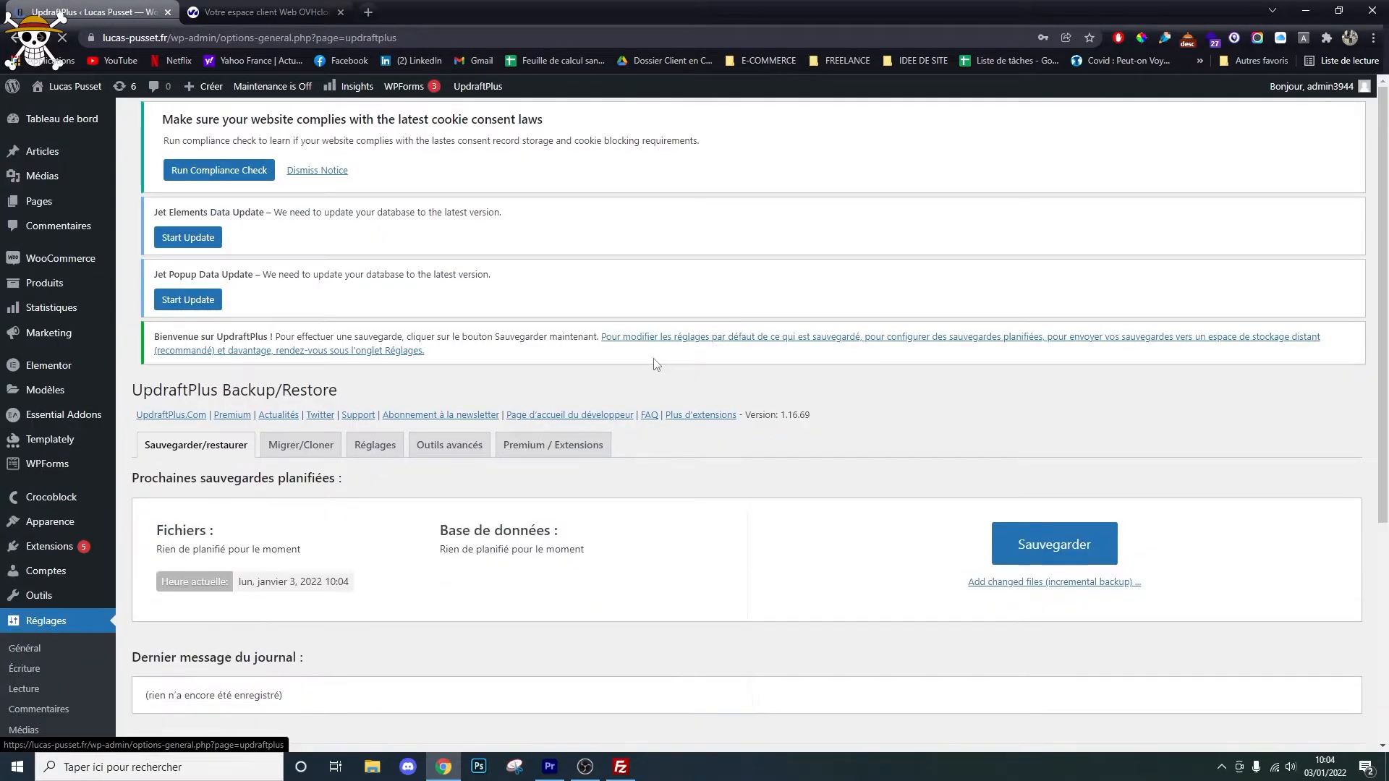
drag(542, 551, 1005, 609)
drag(889, 604, 637, 539)
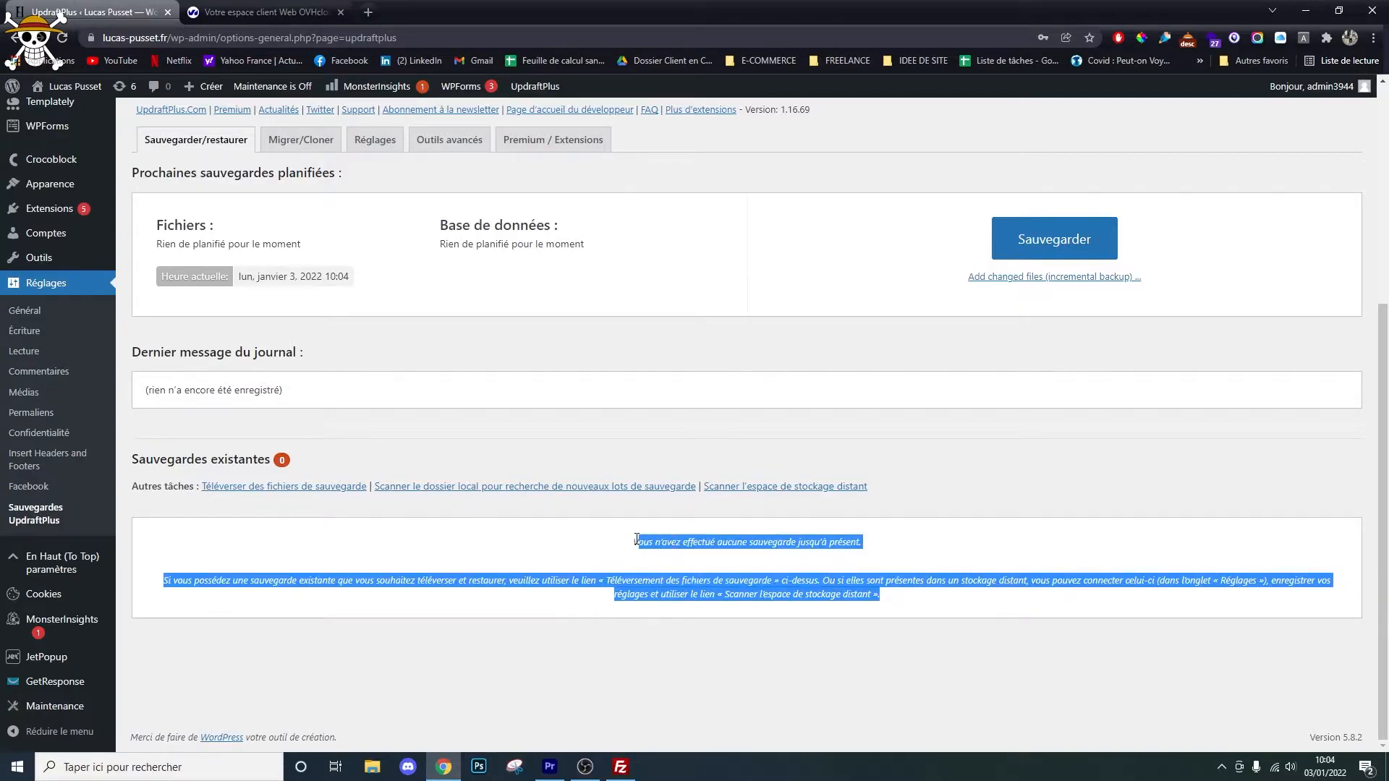
click(1013, 600)
scroll(699, 476, up, 3)
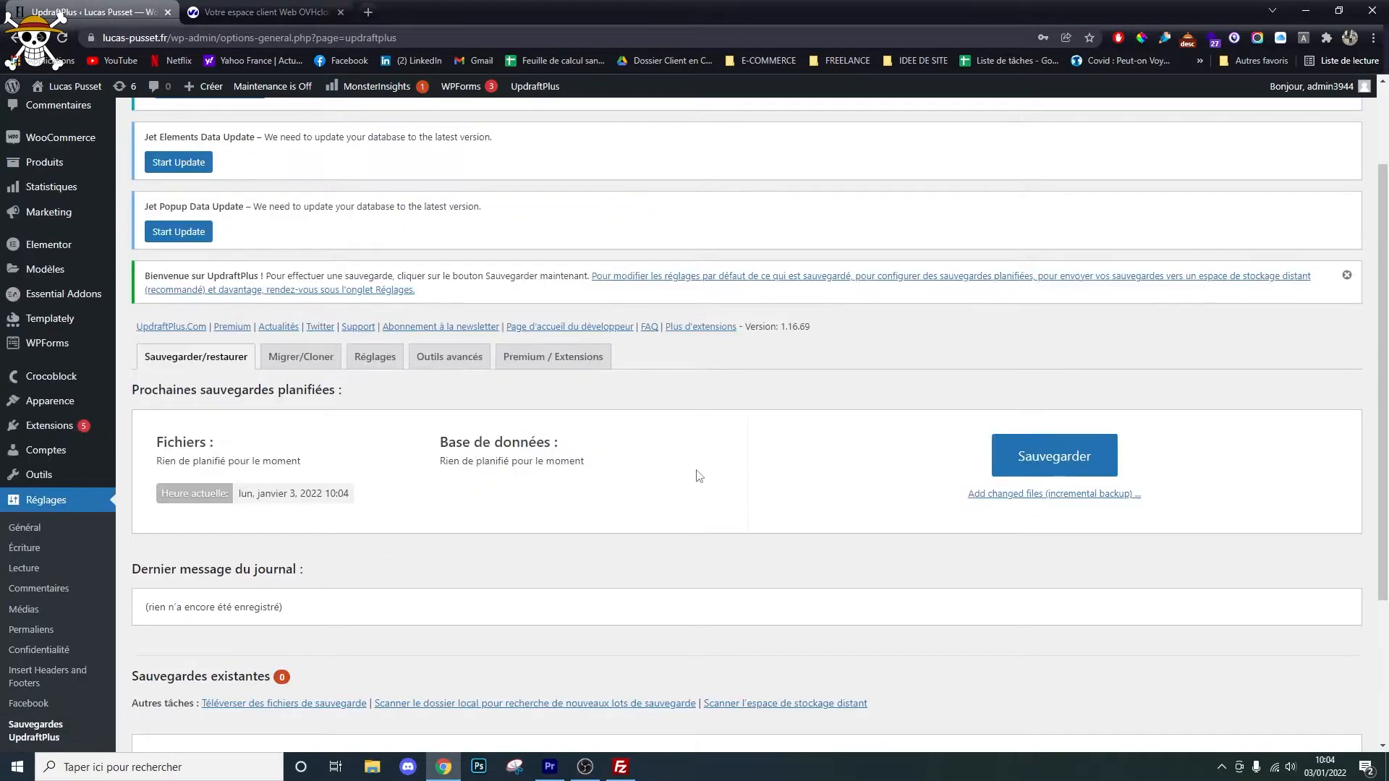
scroll(410, 398, down, 2)
- In the UpdraftPlus settings, schedule file backups as Hebdomadairement and retain 1 scheduled backup
click(374, 213)
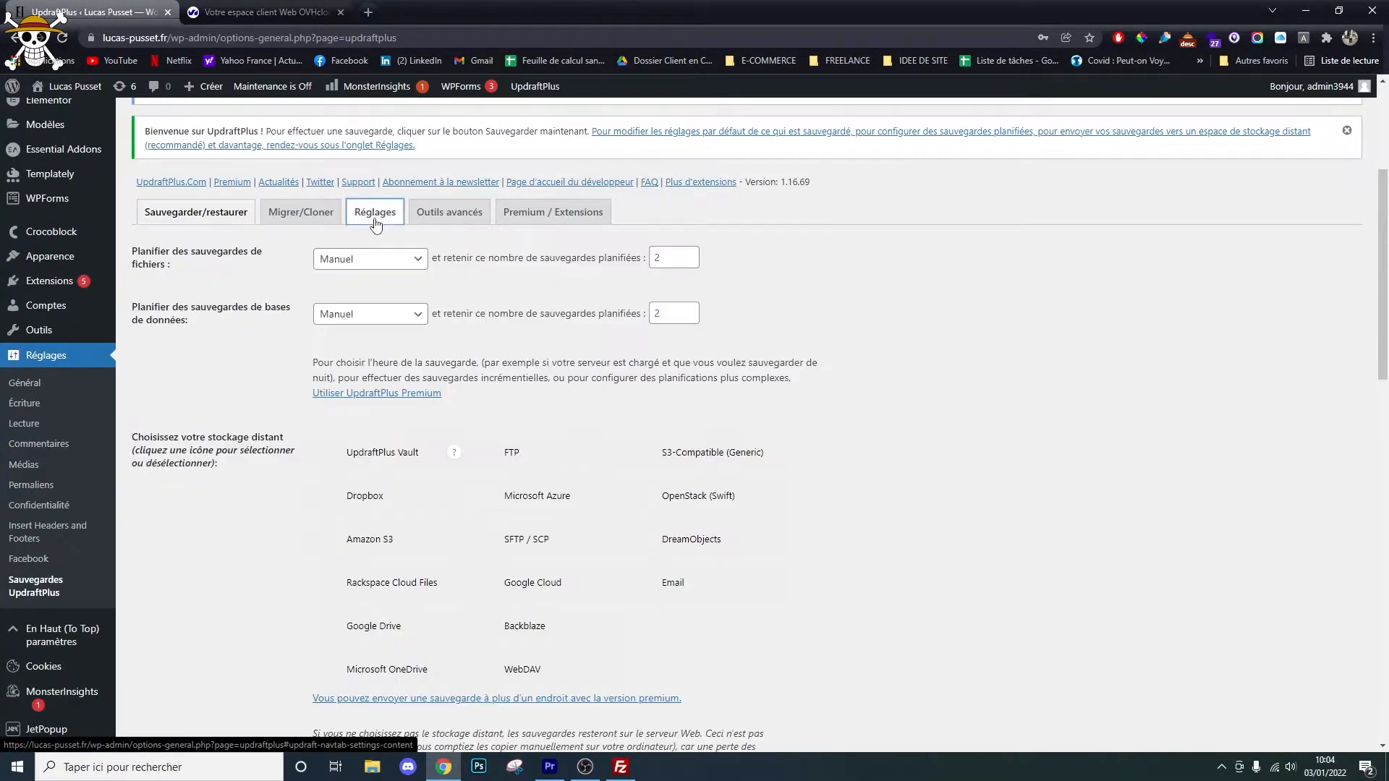
drag(130, 254, 248, 289)
click(333, 269)
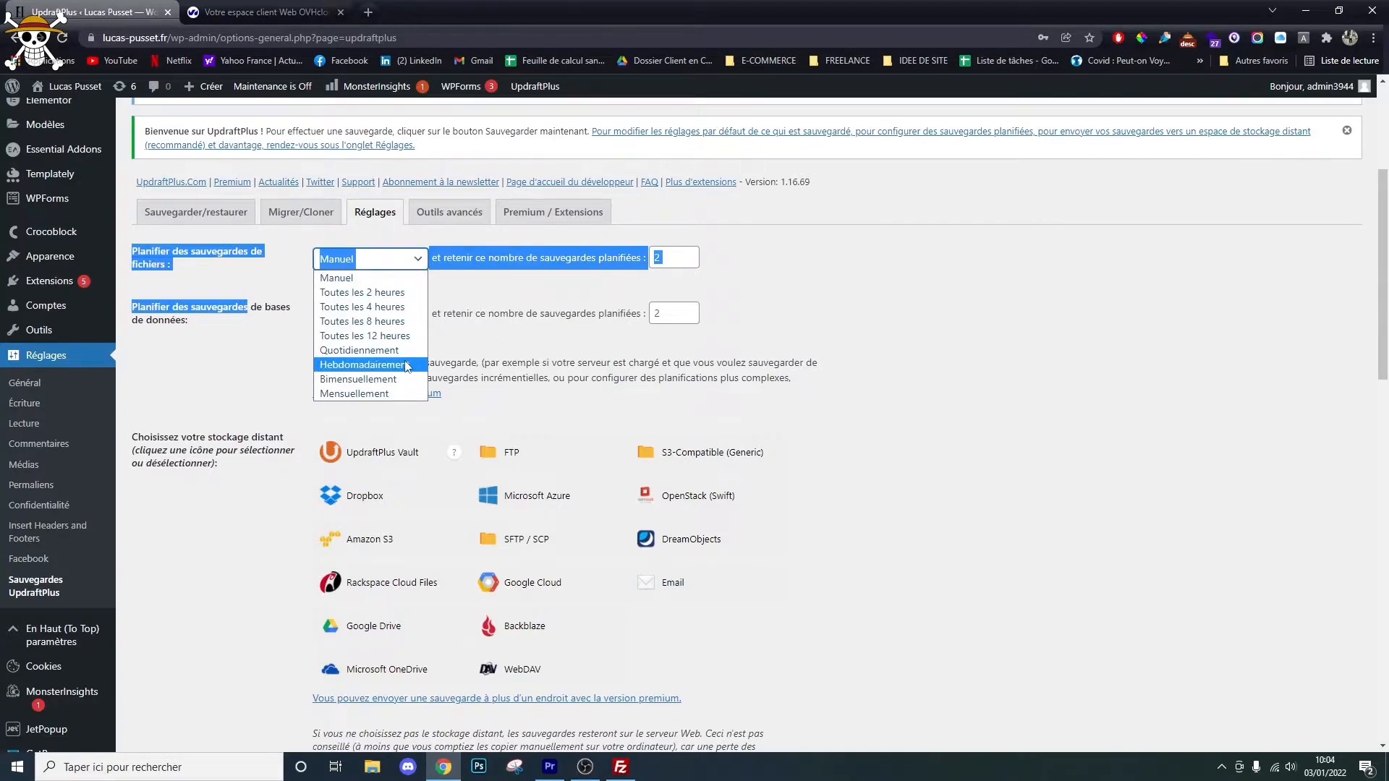
click(406, 365)
click(789, 292)
click(690, 260)
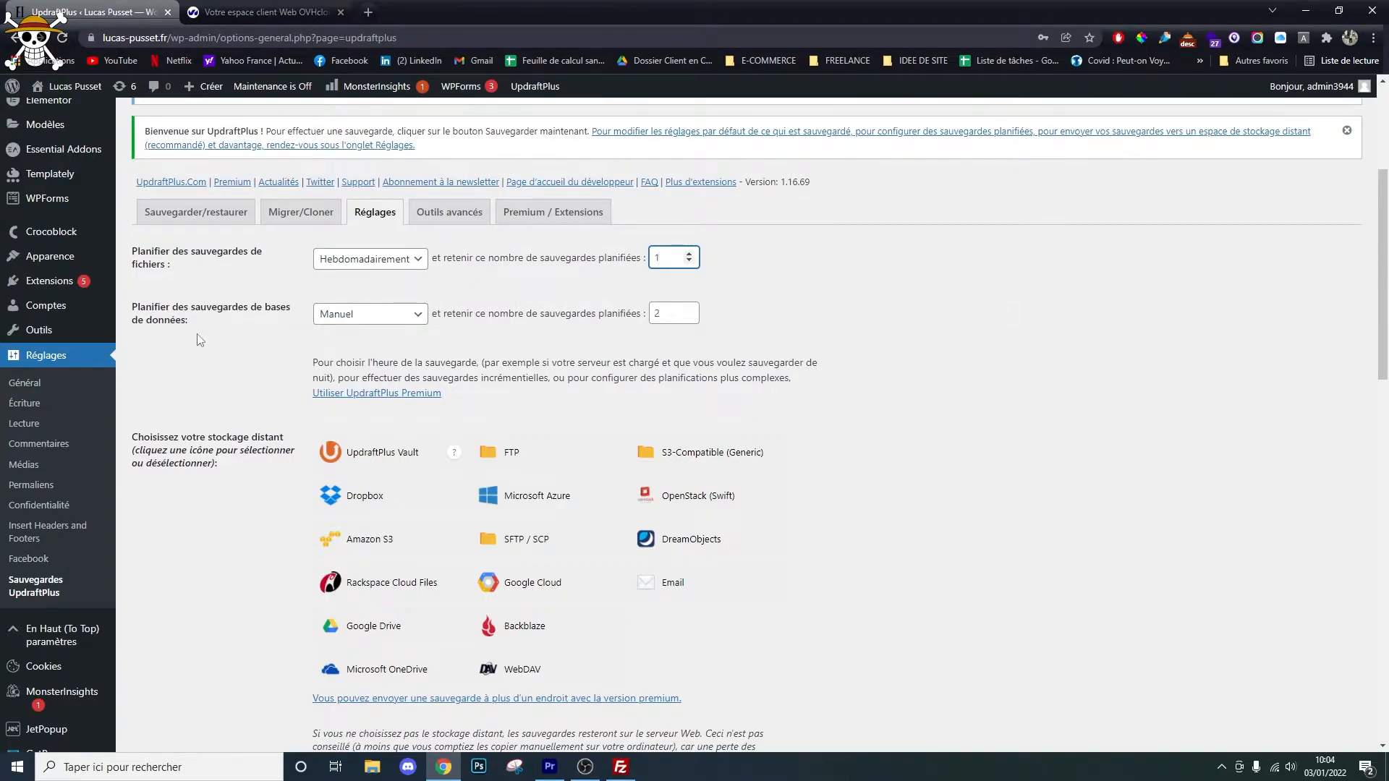
- Schedule the database backups as Hebdomadairement with 1 retained backup, keeping the file backup frequency as it is
click(352, 317)
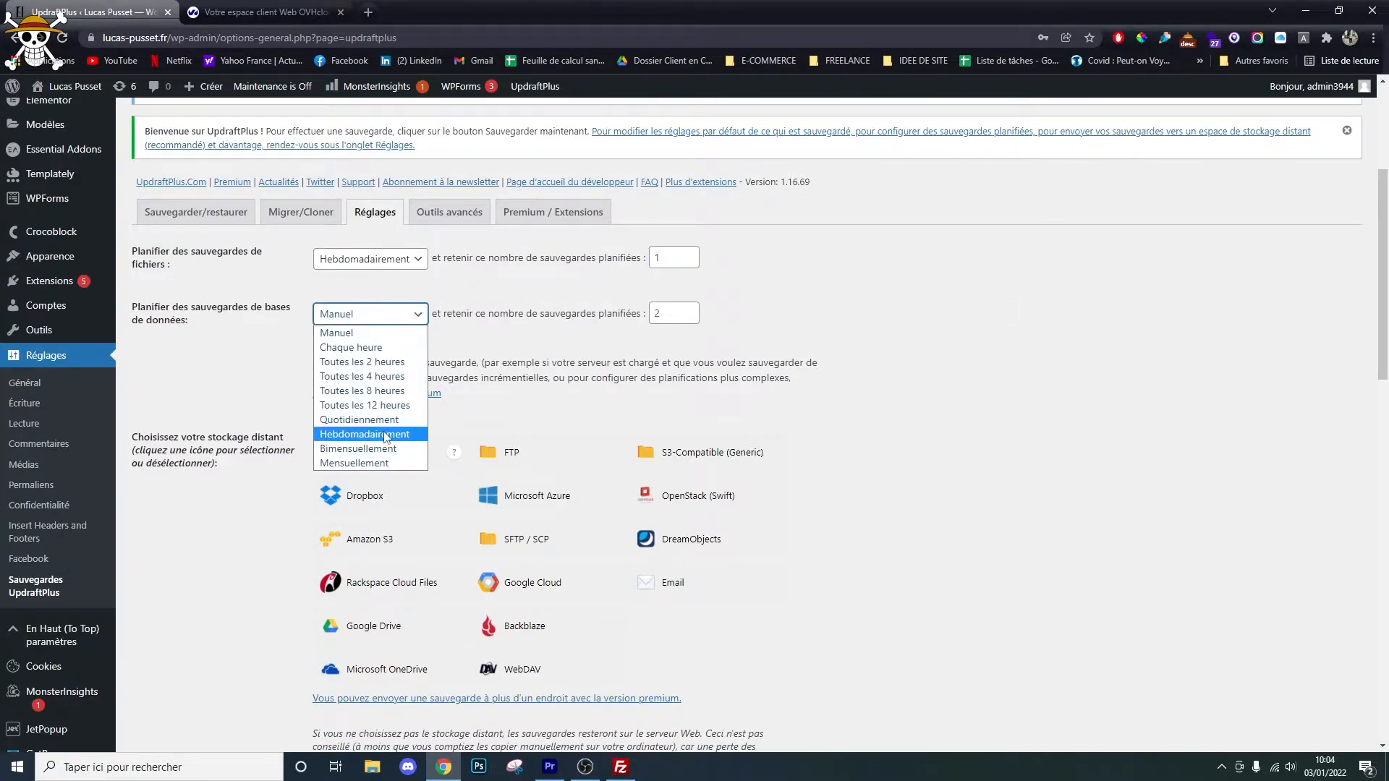
click(361, 422)
click(689, 316)
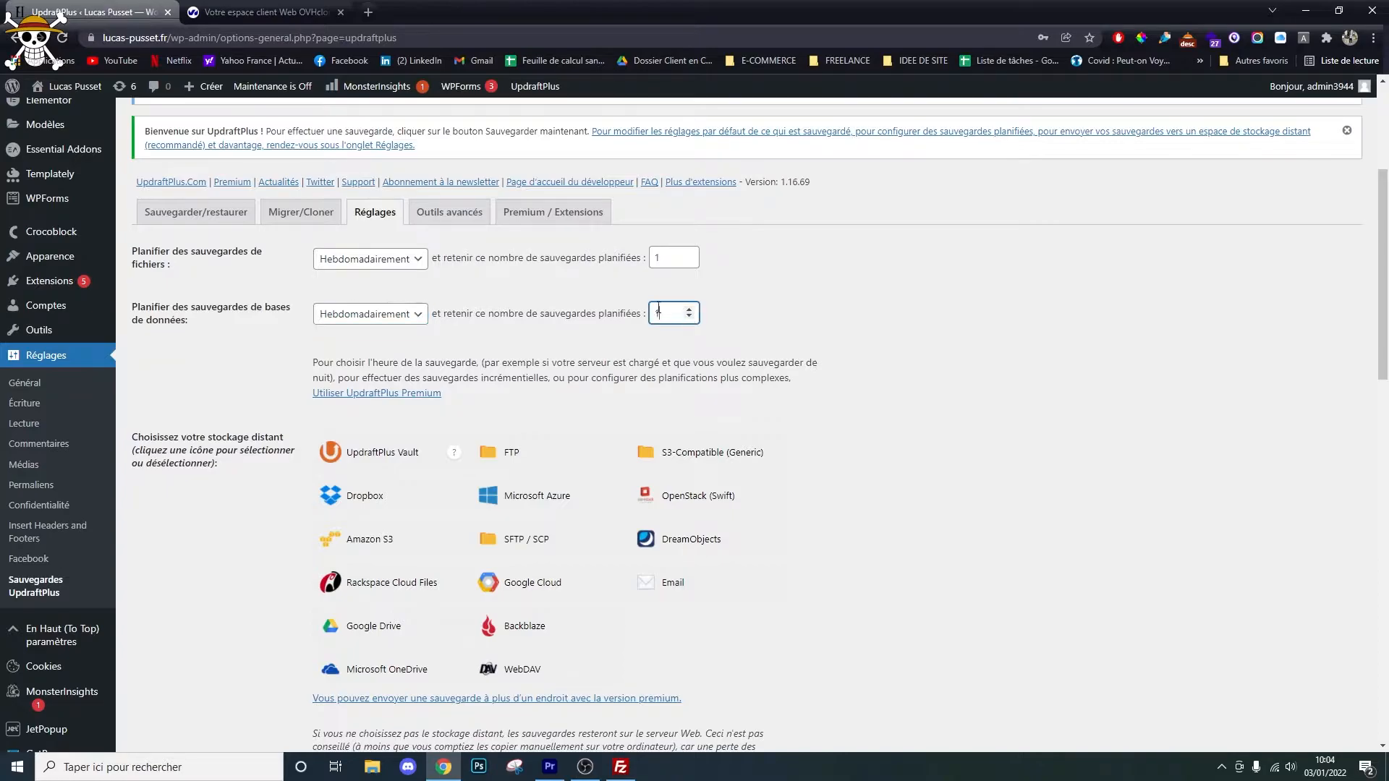
click(367, 261)
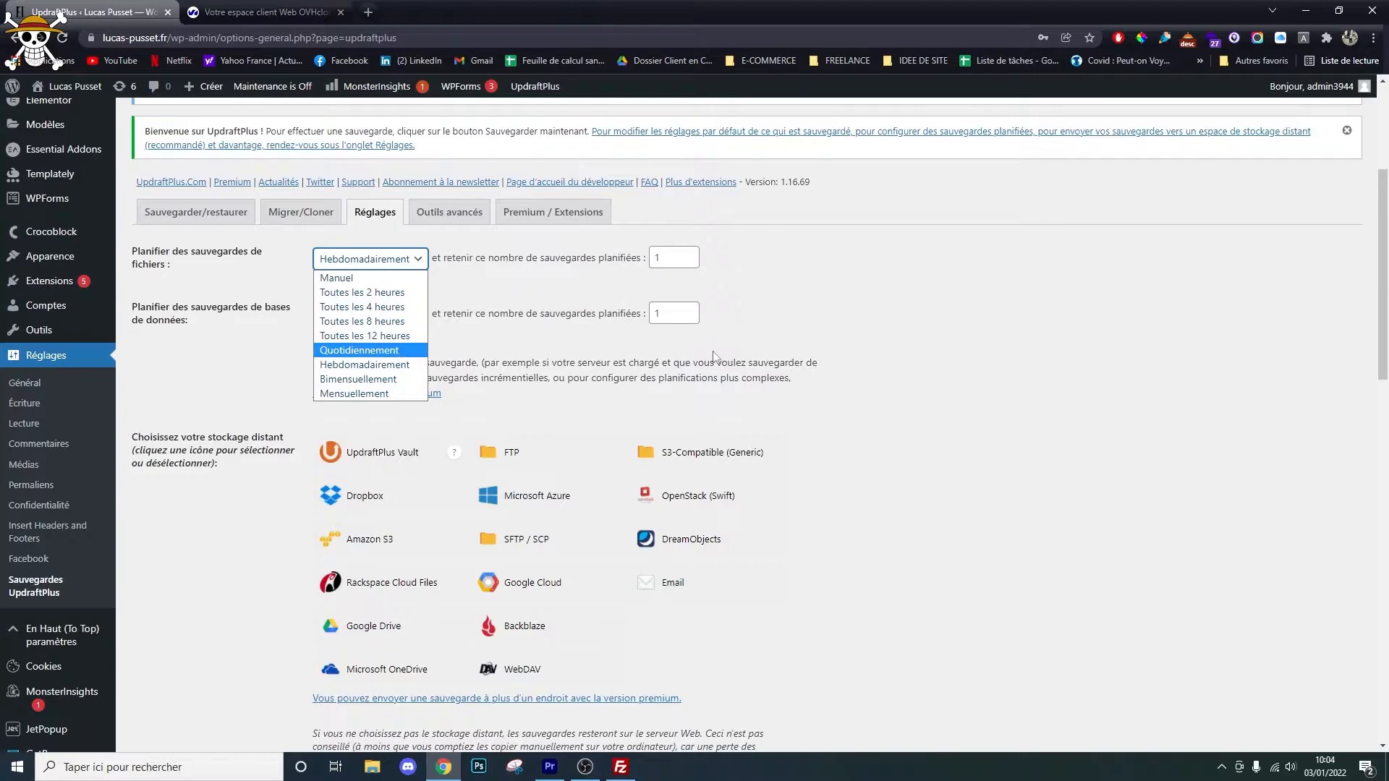
click(1036, 350)
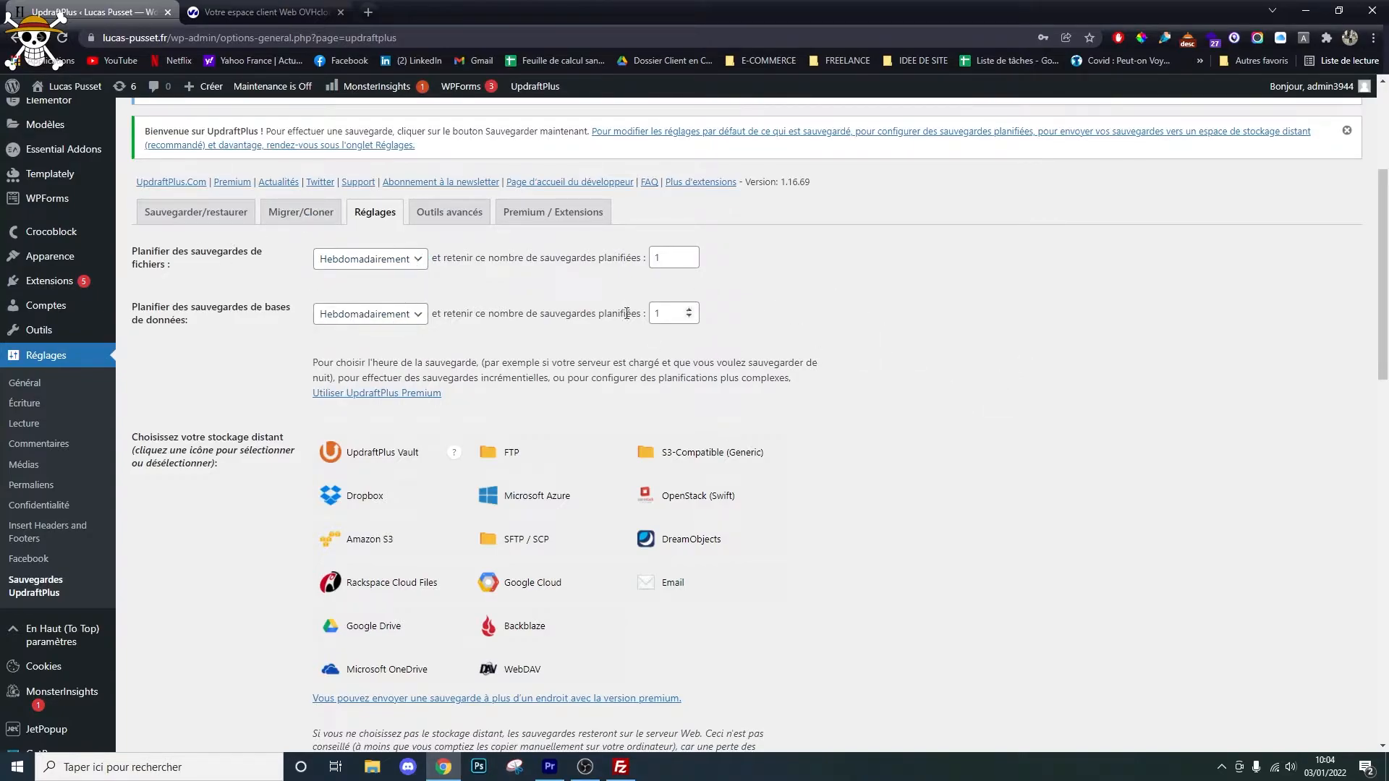
- Choose FTP as the remote storage for the backups and bring up its connection fields
scroll(410, 432, down, 2)
click(511, 319)
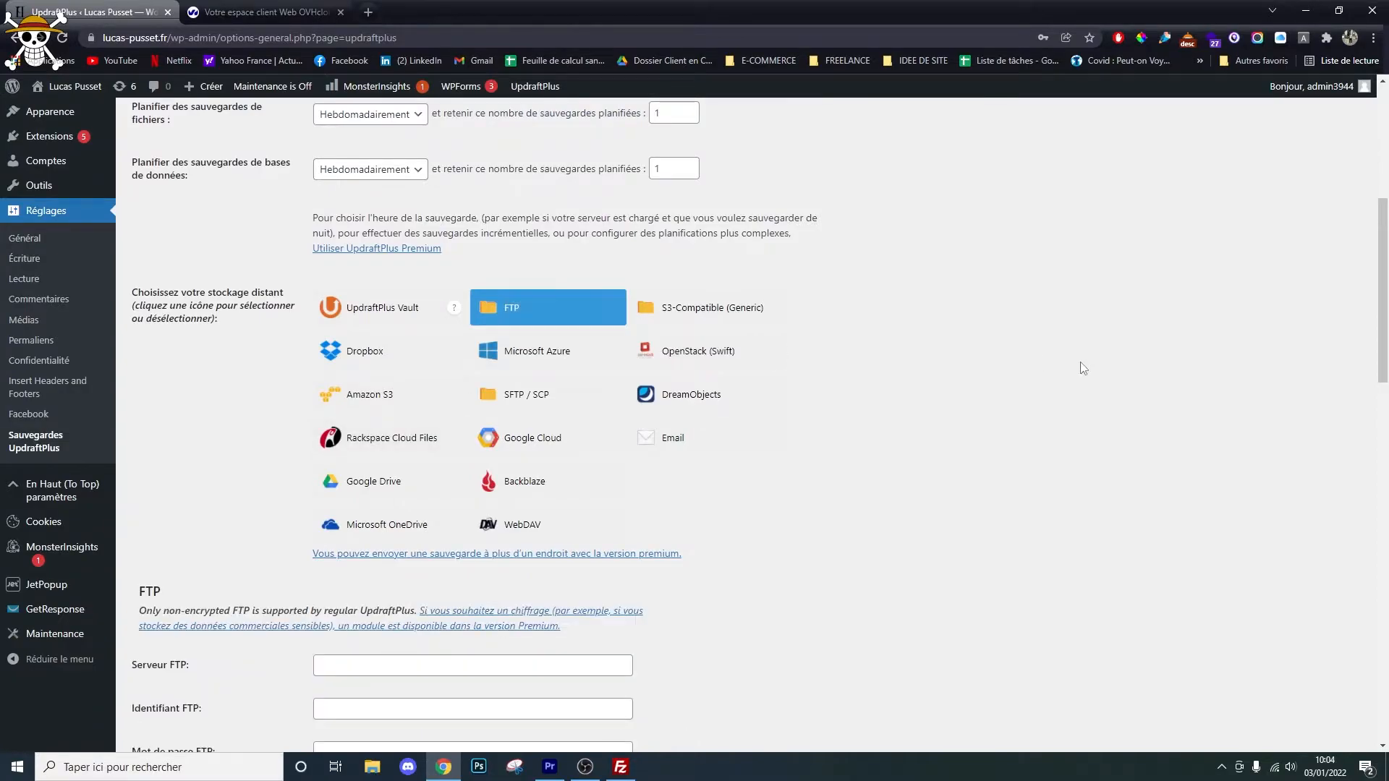
scroll(1082, 368, down, 1)
scroll(1081, 367, down, 2)
scroll(1081, 367, up, 2)
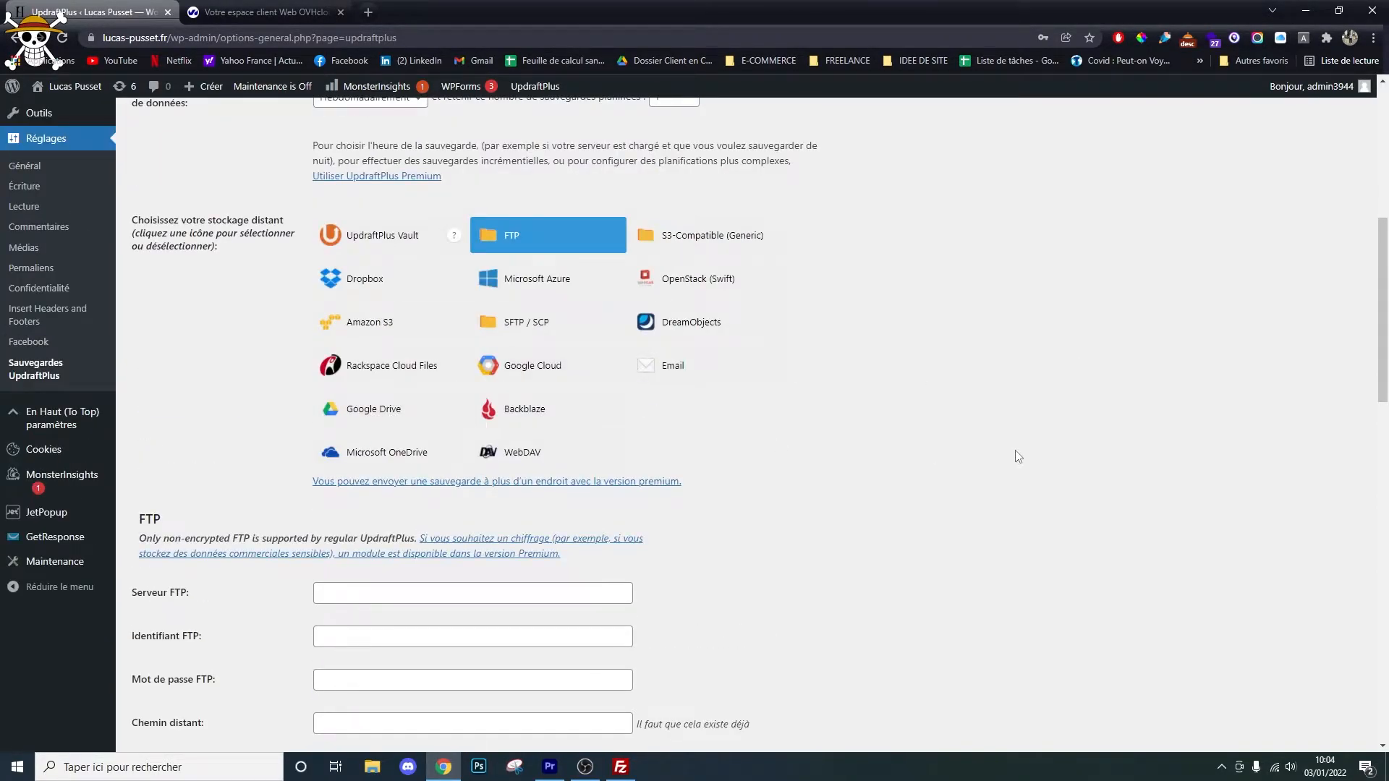
scroll(1017, 456, down, 2)
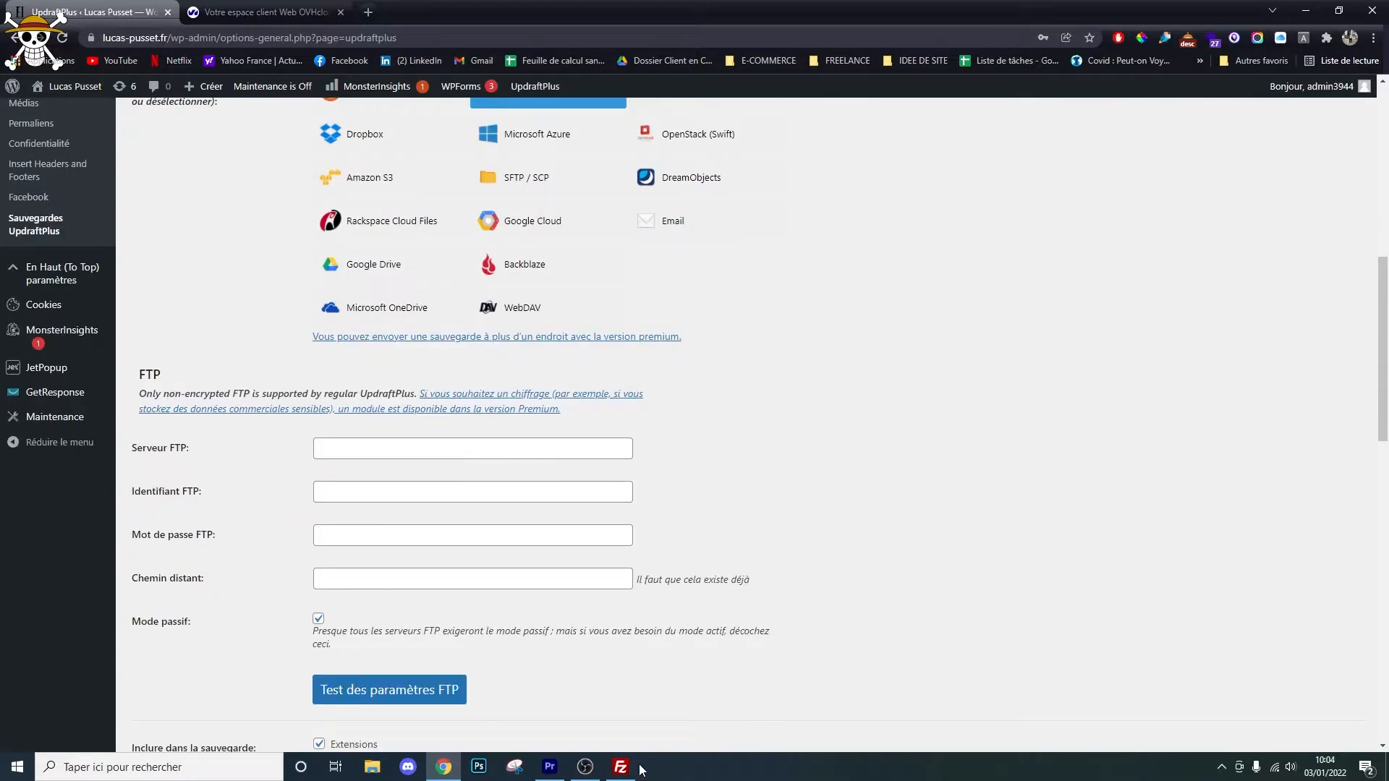
scroll(929, 538, up, 2)
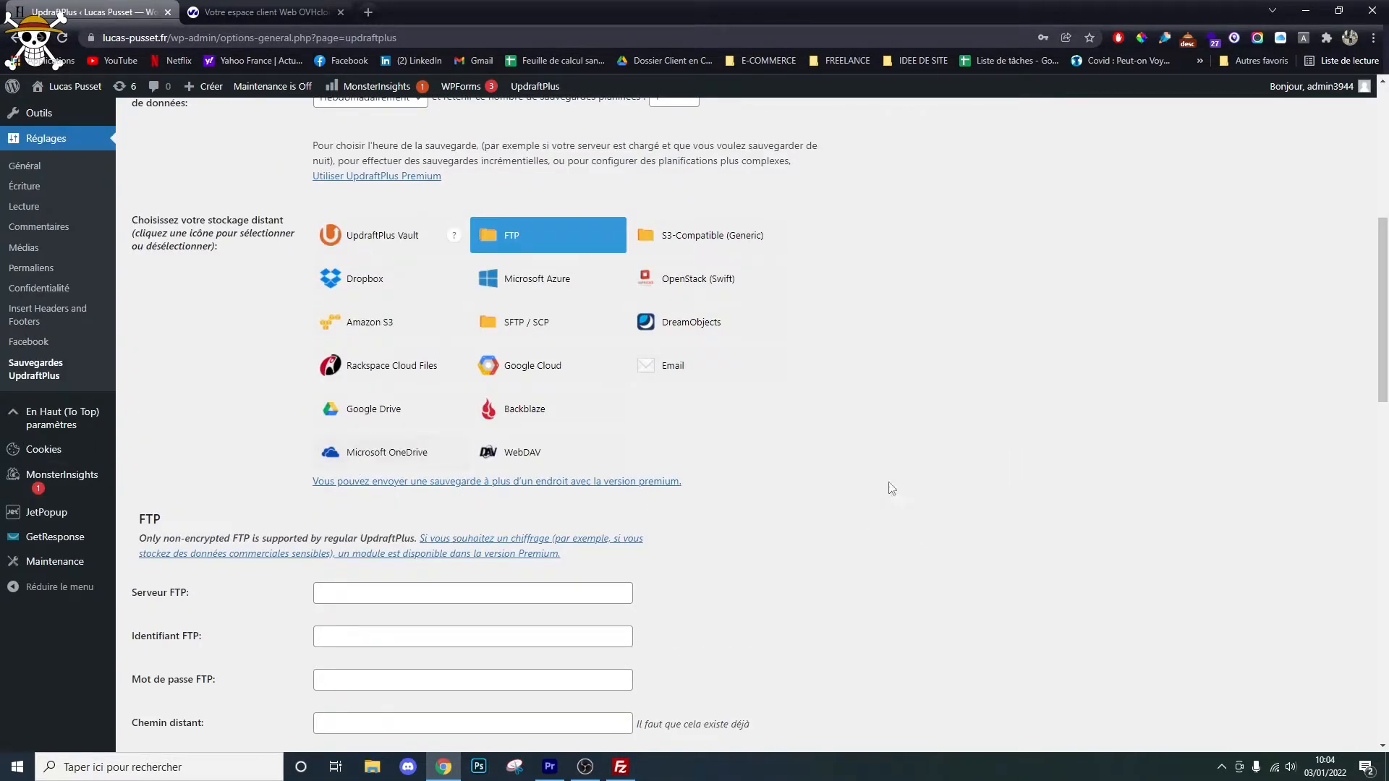
scroll(962, 546, down, 2)
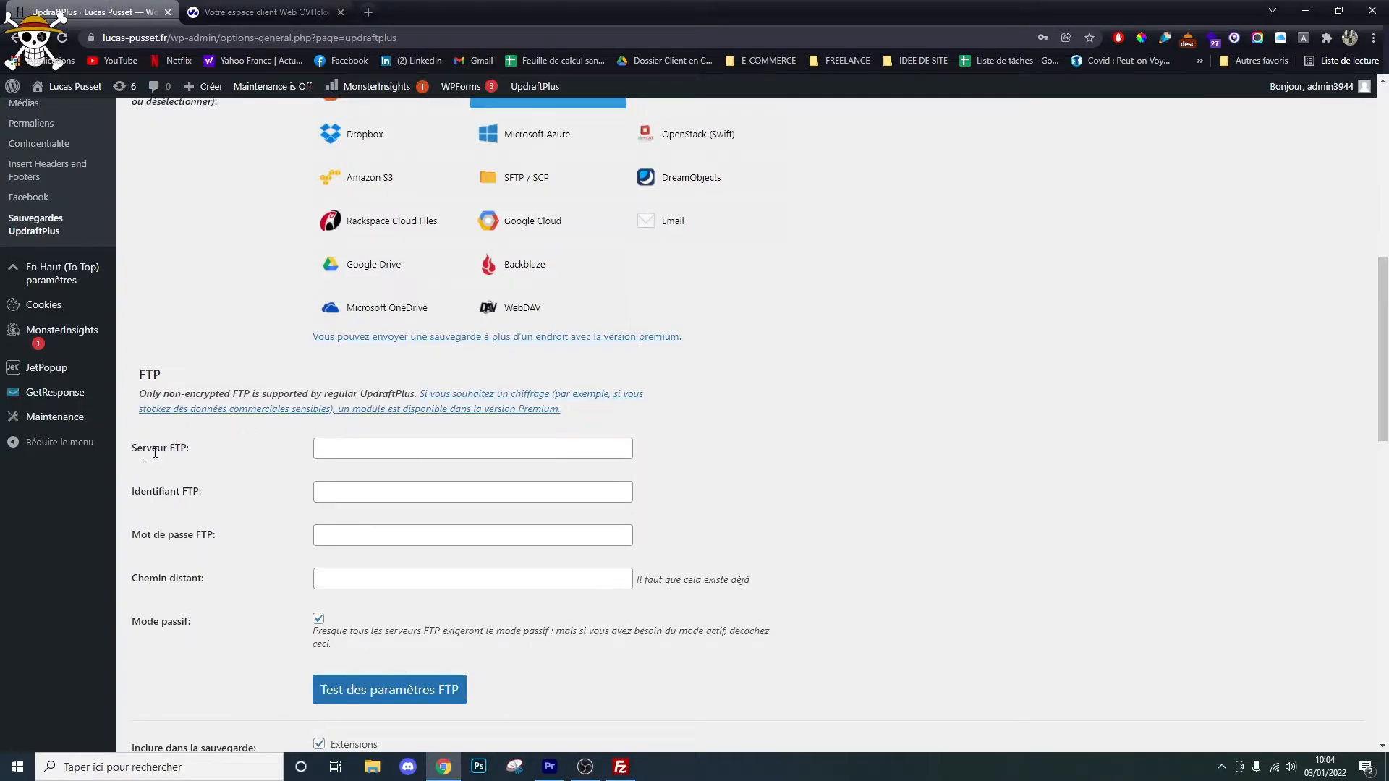
- Copy the FTP server address ftp.cluster028.hosting.ovh.net from OVHcloud into the UpdraftPlus FTP server field
click(260, 12)
click(546, 368)
click(109, 12)
click(357, 454)
text(cx)
key(ctrl+v)
- Copy the main FTP login from the OVHcloud login table into the UpdraftPlus FTP login field
click(261, 12)
double_click(290, 619)
click(135, 10)
click(355, 498)
key(ctrl+v)
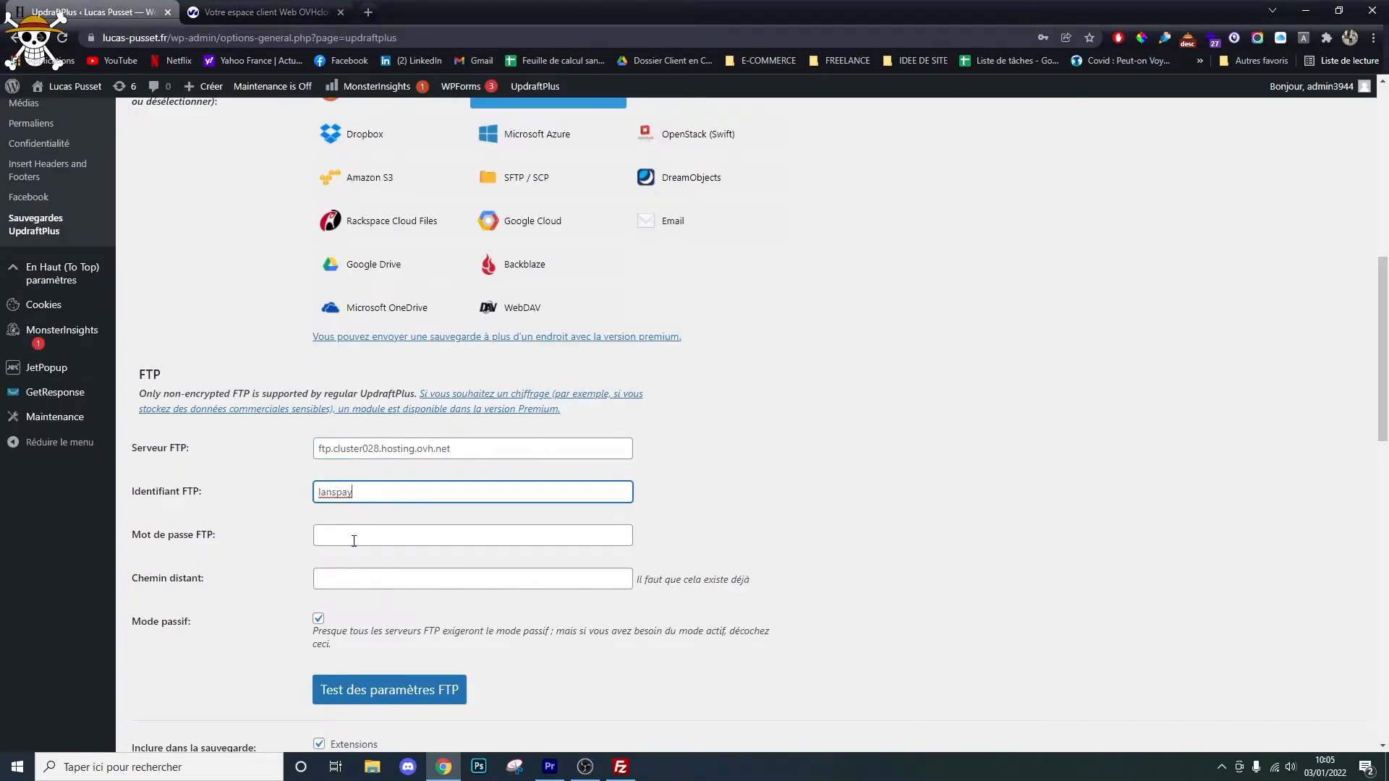
- Enter the FTP password in UpdraftPlus, test the FTP settings and dismiss the test result
click(355, 535)
text(•)
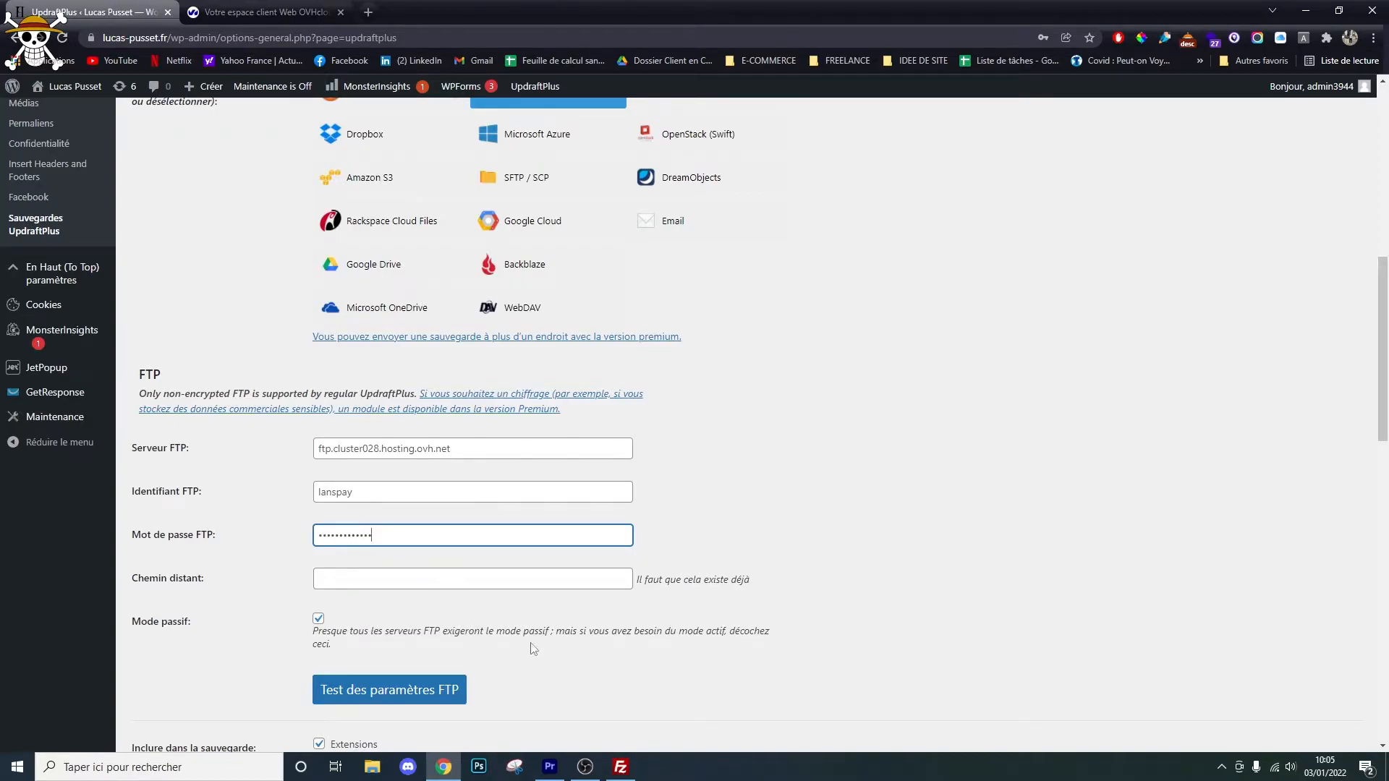
click(452, 691)
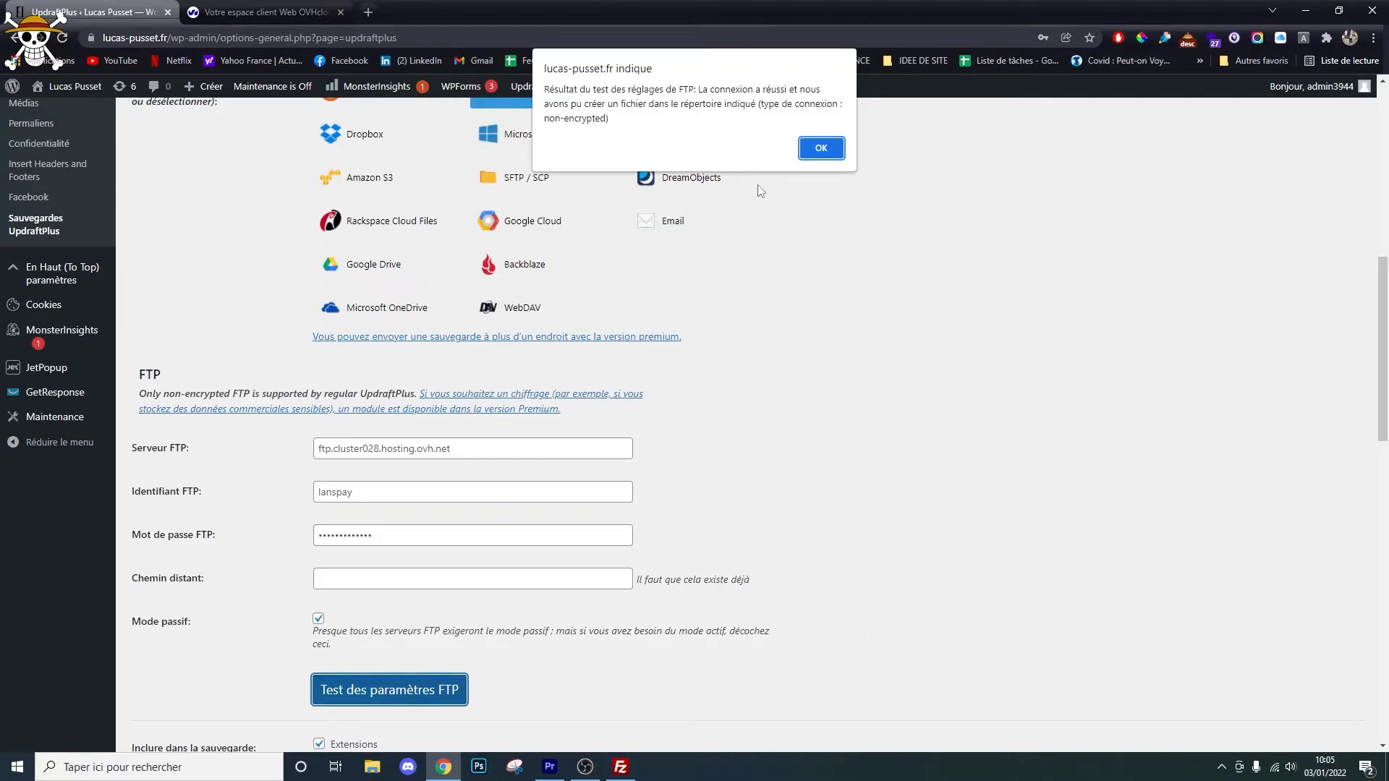
drag(548, 96, 840, 117)
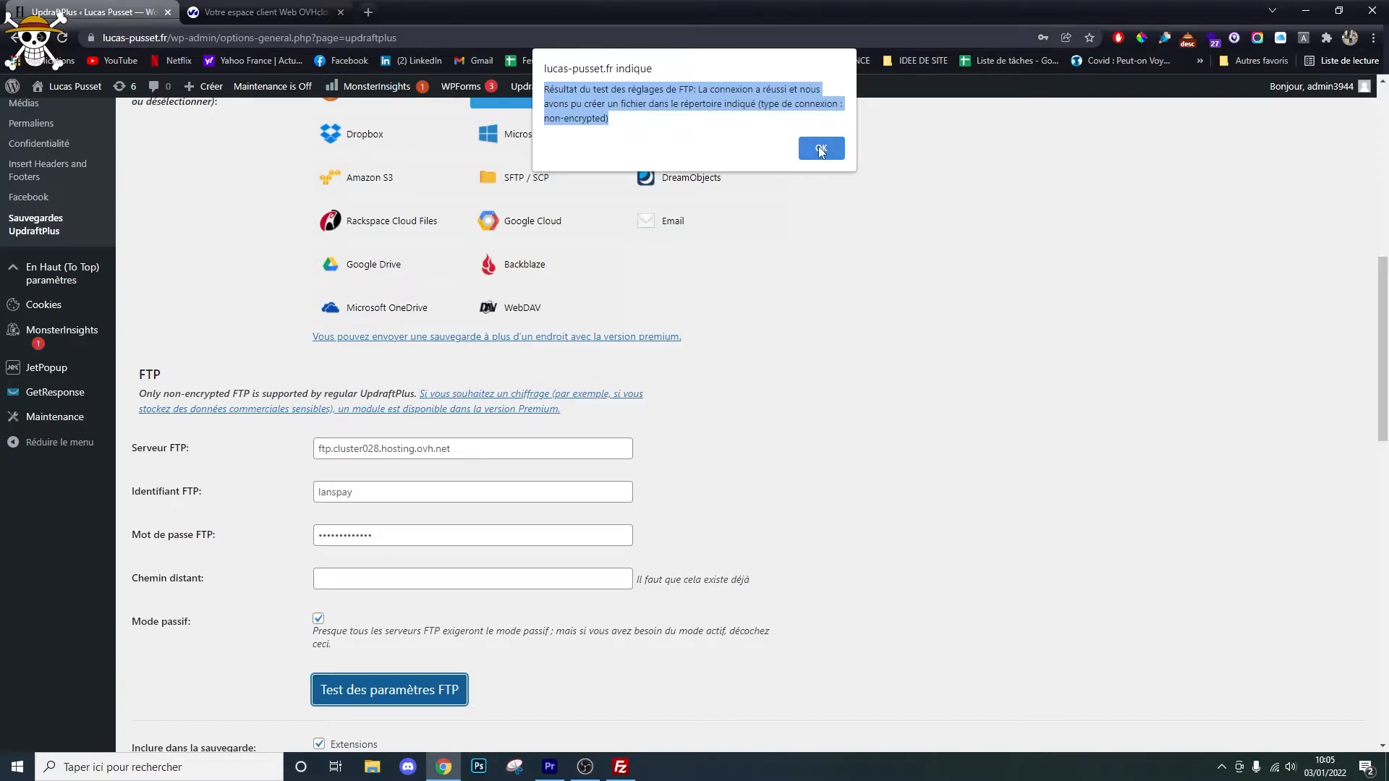
click(821, 148)
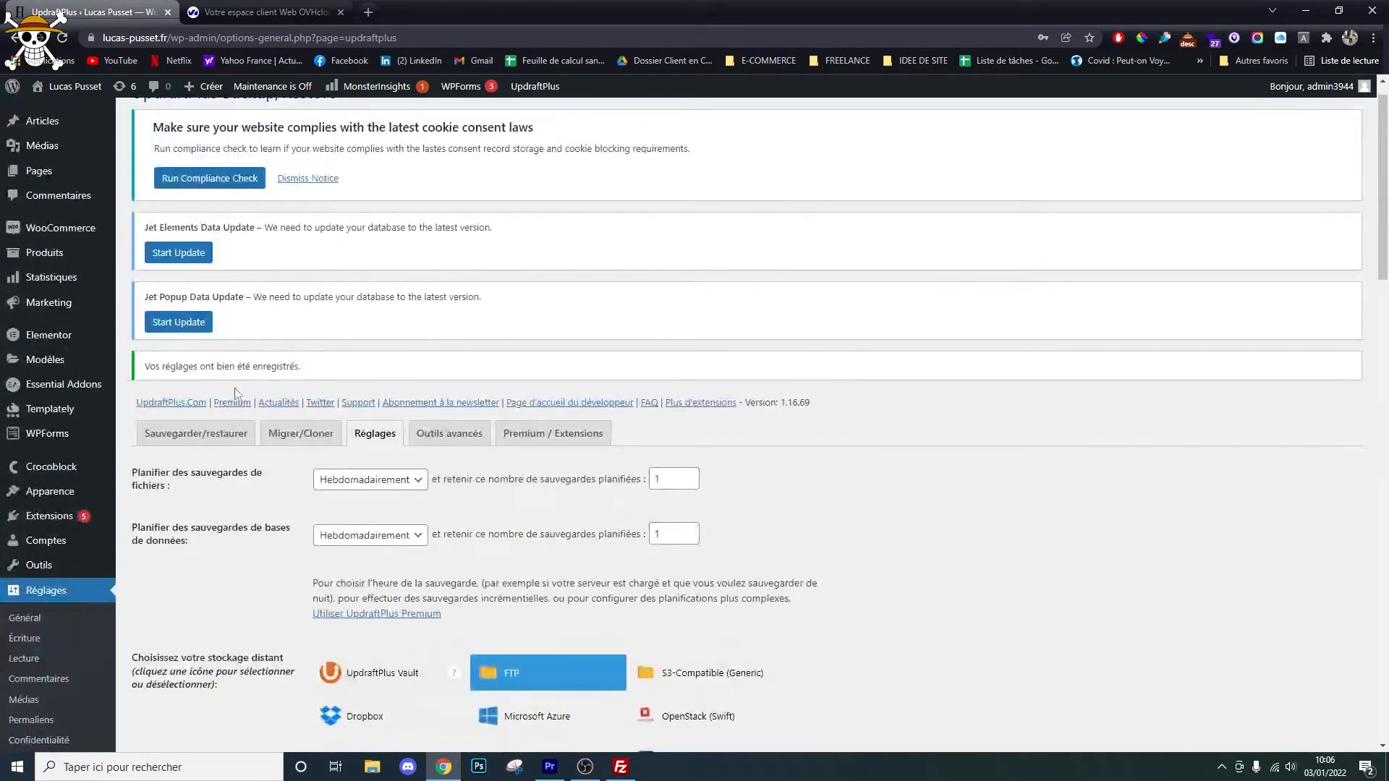
- Start a manual backup that includes the database and files and is sent to remote storage, declining the browser's password update
click(193, 432)
scroll(1089, 465, down, 4)
scroll(1090, 465, up, 4)
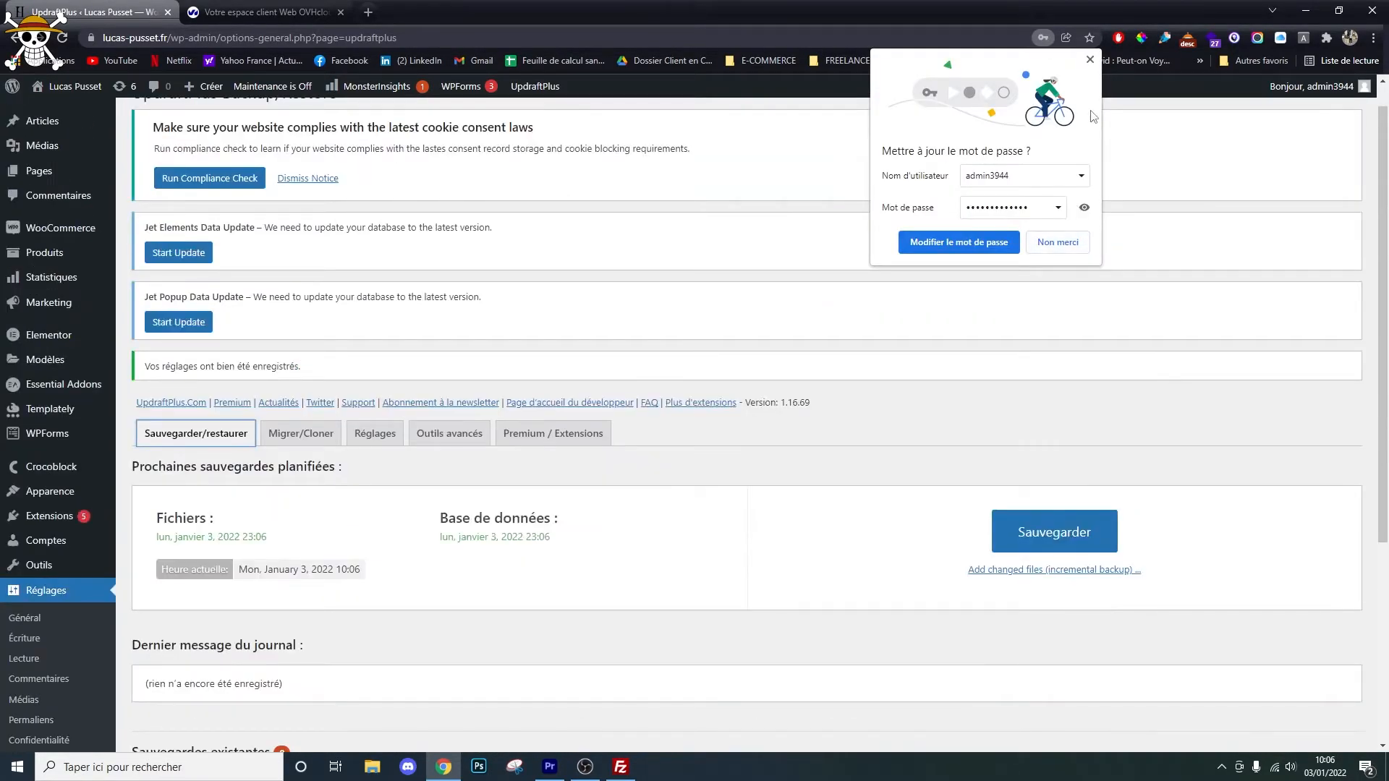
click(1090, 60)
click(1045, 531)
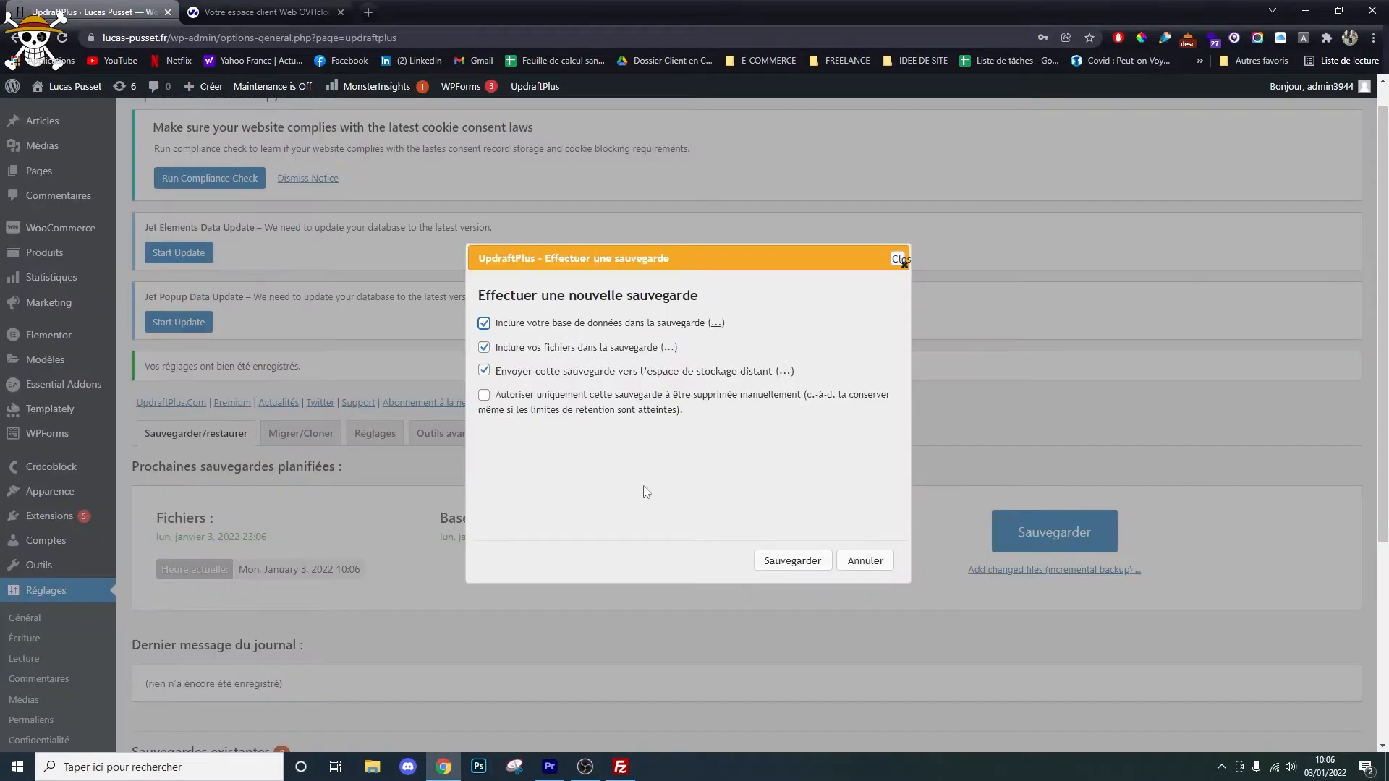
click(787, 567)
scroll(830, 525, down, 3)
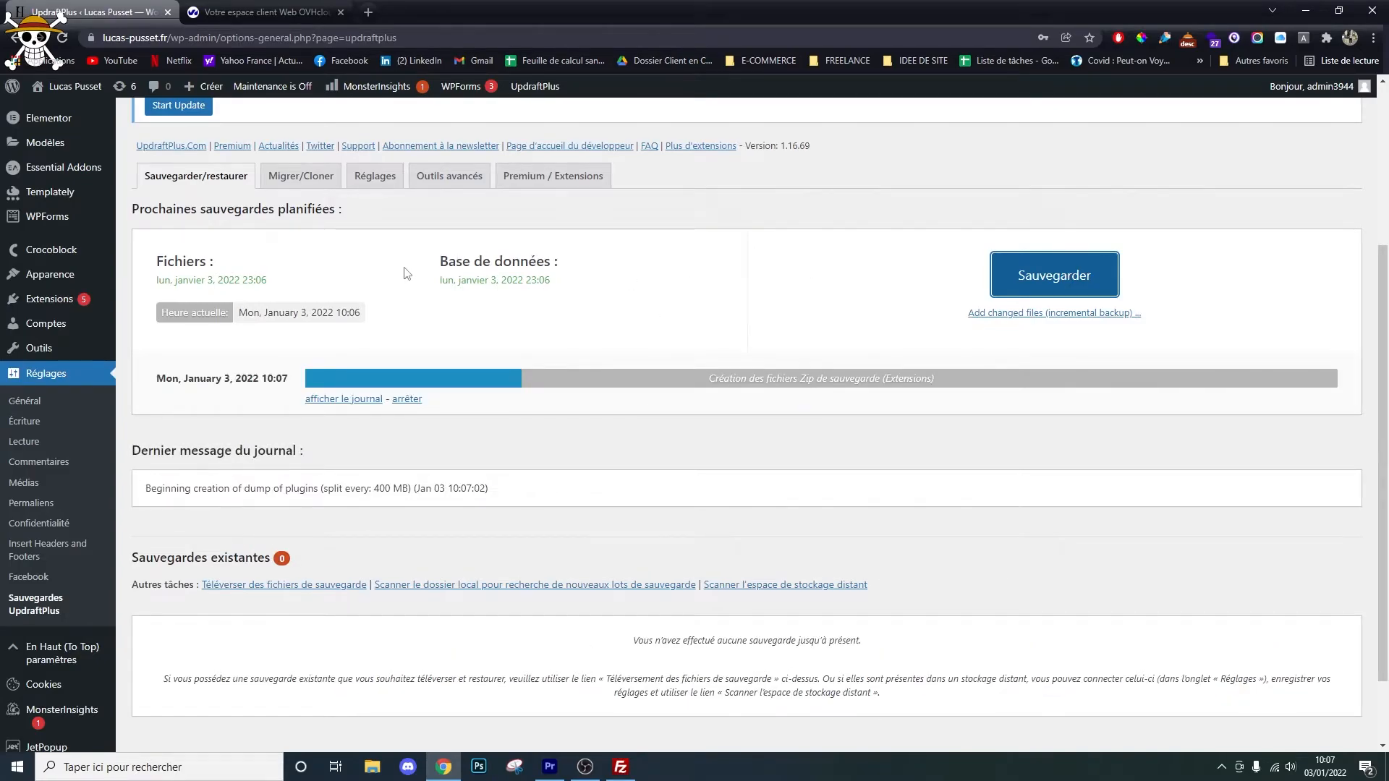
drag(403, 273, 675, 285)
click(366, 279)
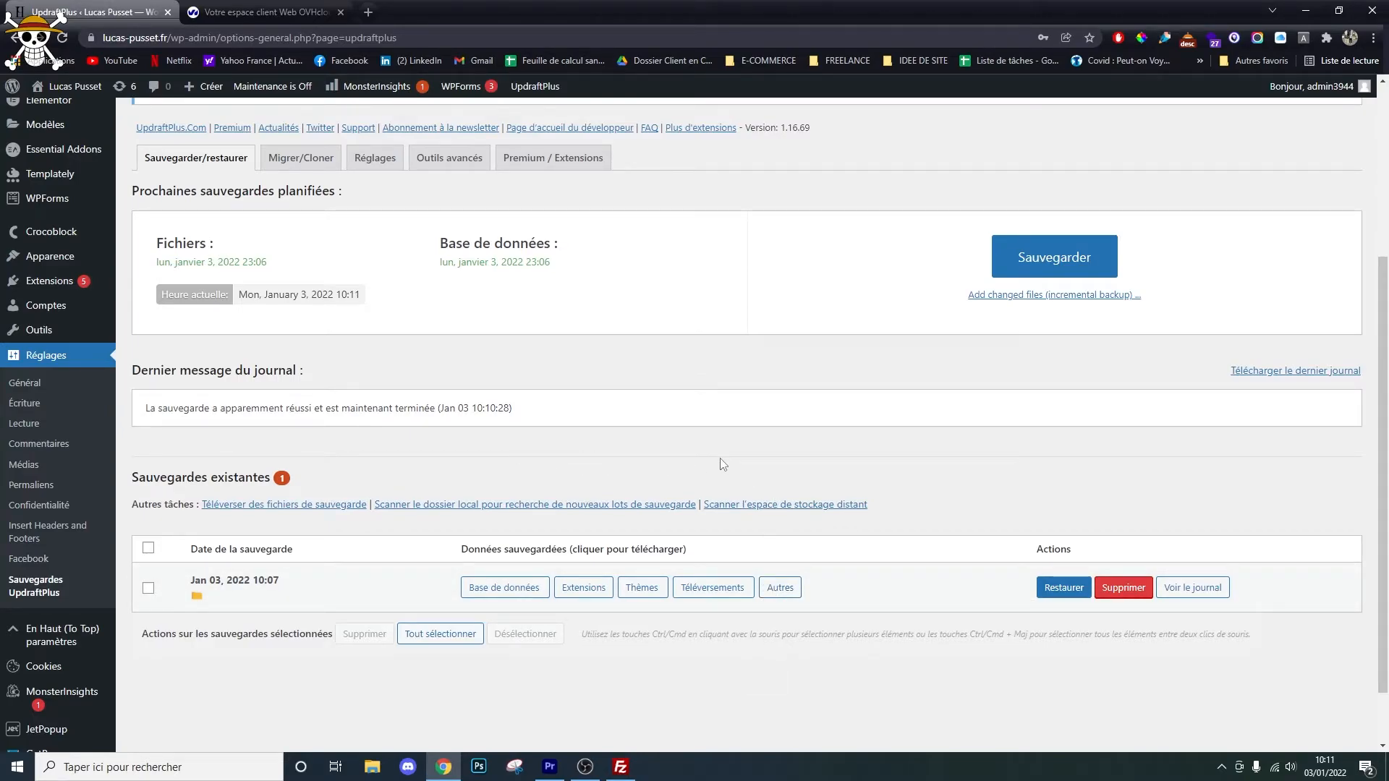
- Inspect the backup history details of the Jan 03, 2022 10:07 backup, then close them
scroll(1068, 487, down, 1)
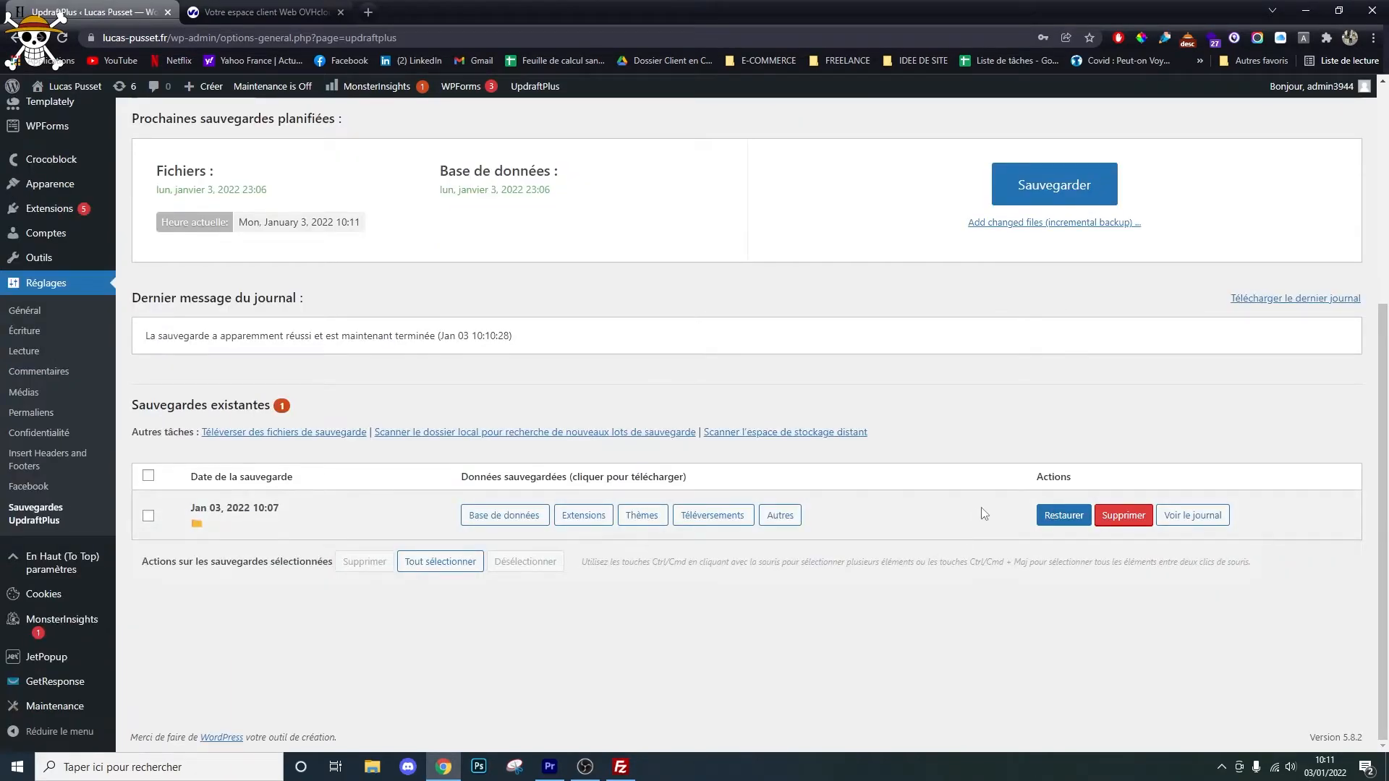
drag(207, 504, 318, 509)
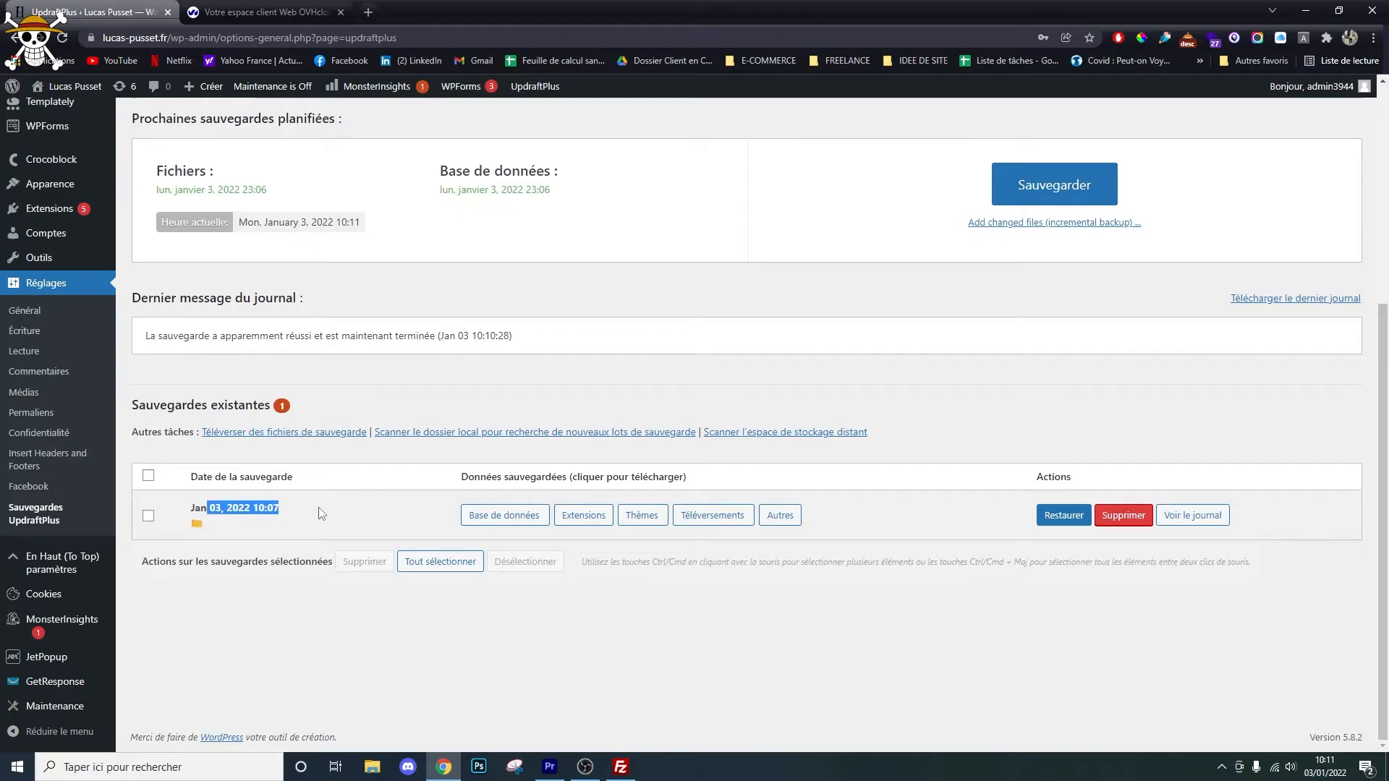
click(240, 520)
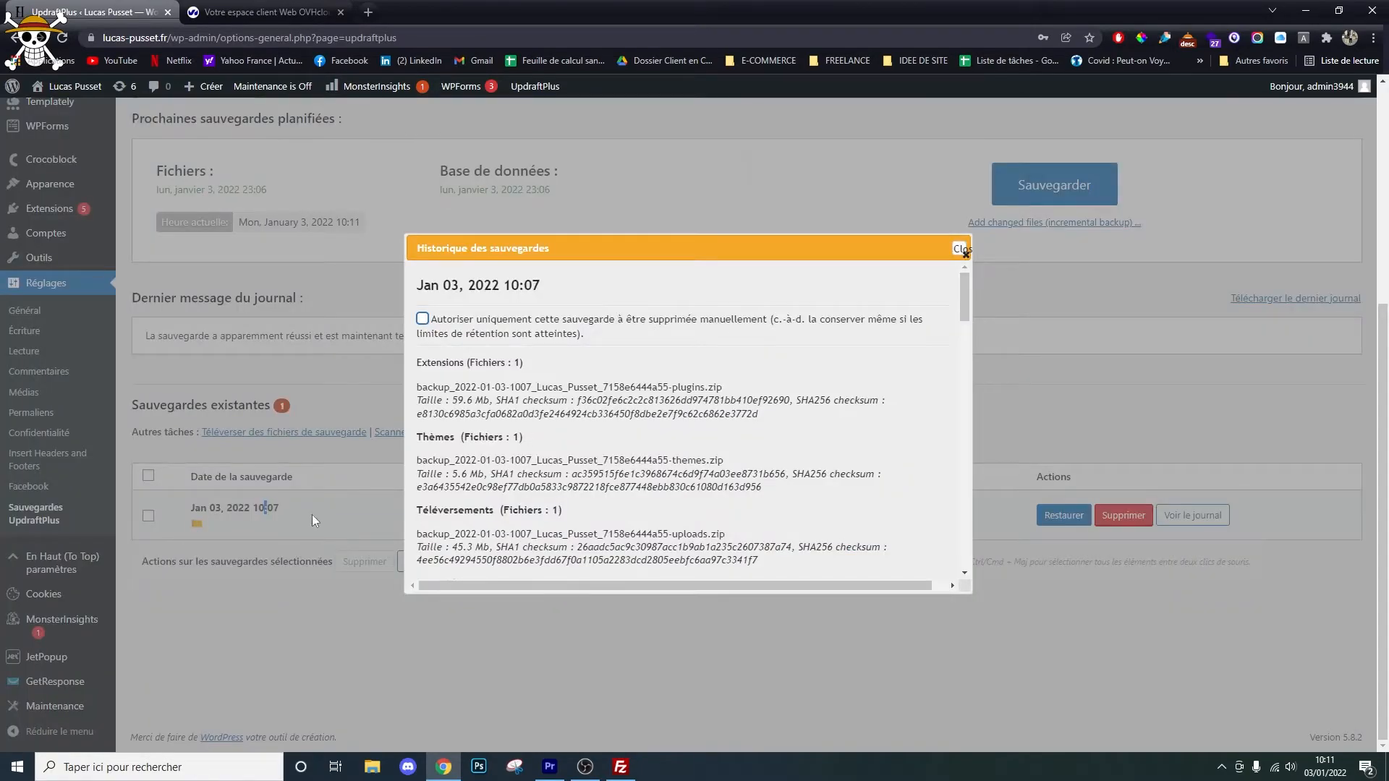
click(962, 253)
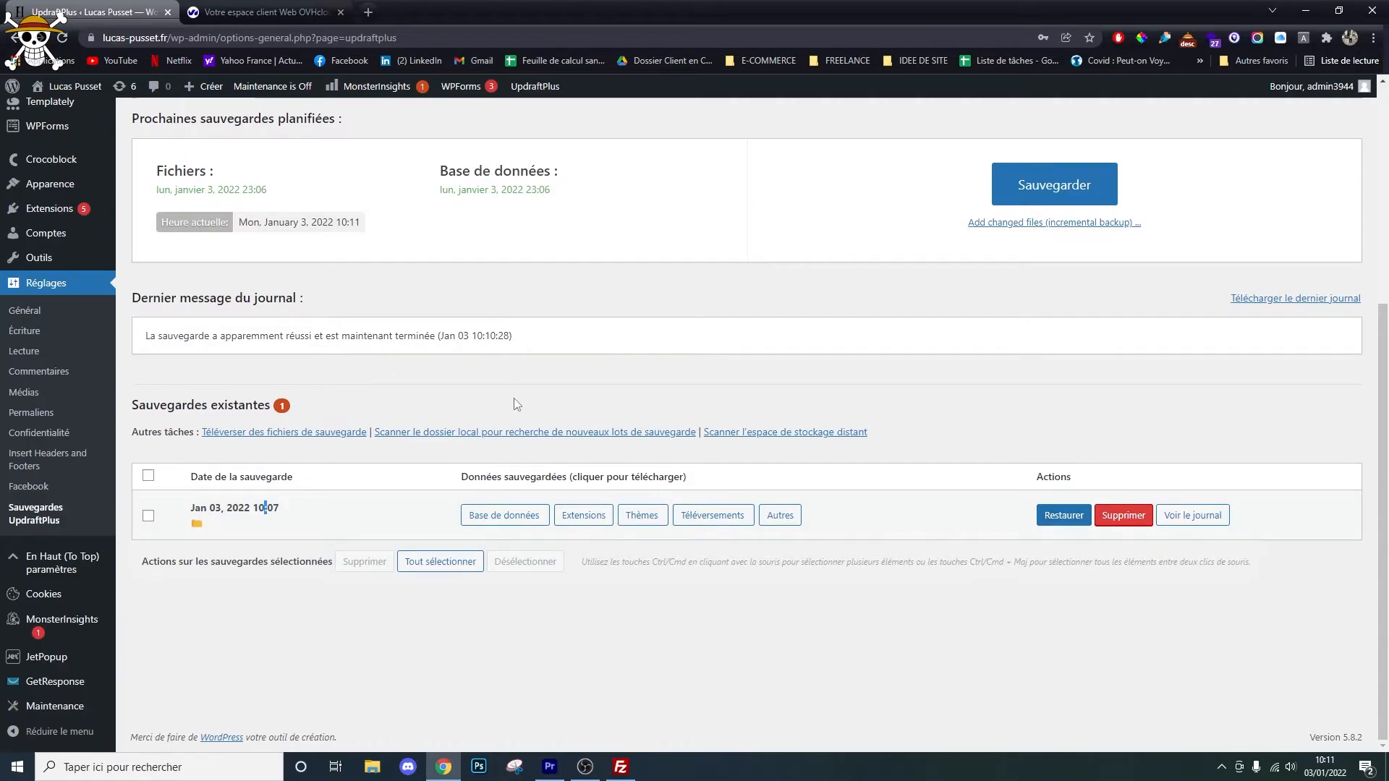
- Switch to FileZilla and open the updraft folder inside /www7/wp-content on the remote site to examine its files
scroll(518, 404, up, 2)
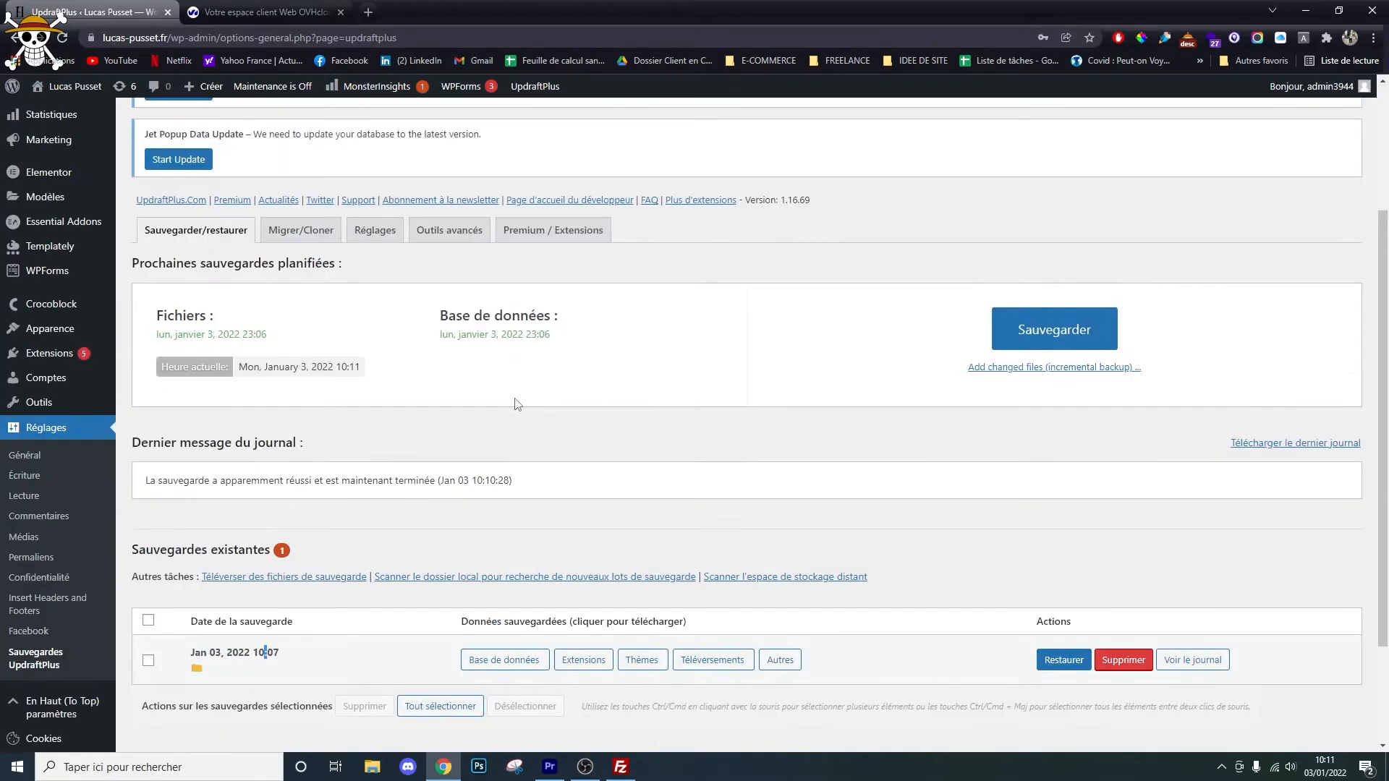
click(622, 767)
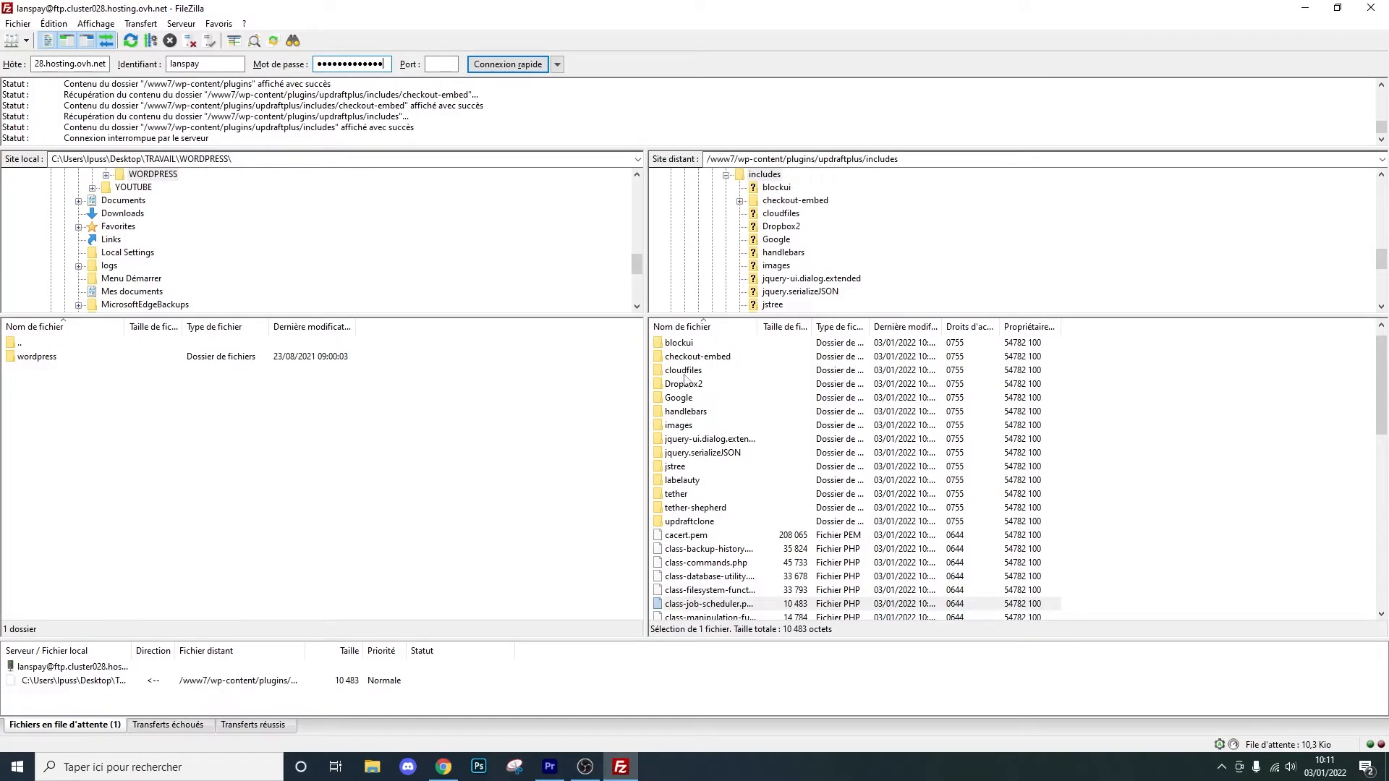
double_click(684, 343)
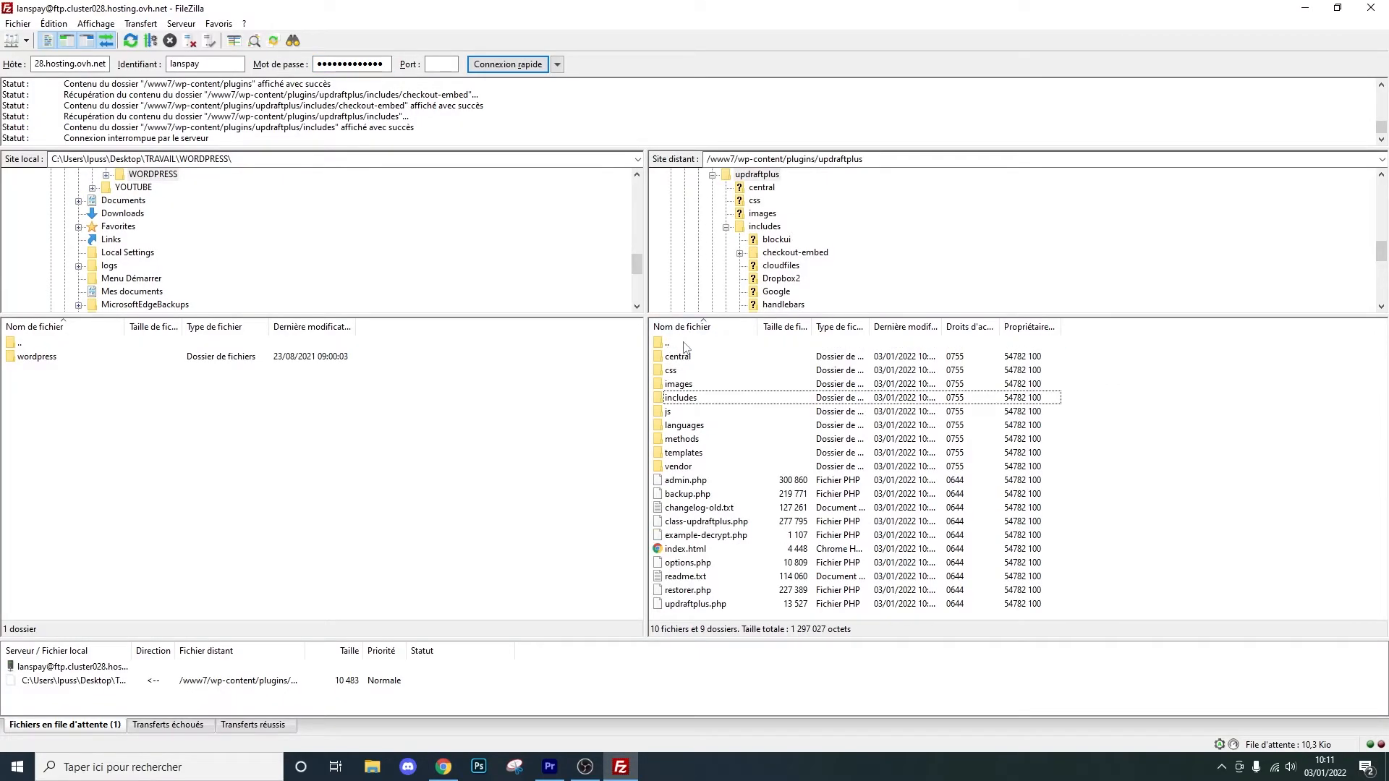
click(687, 396)
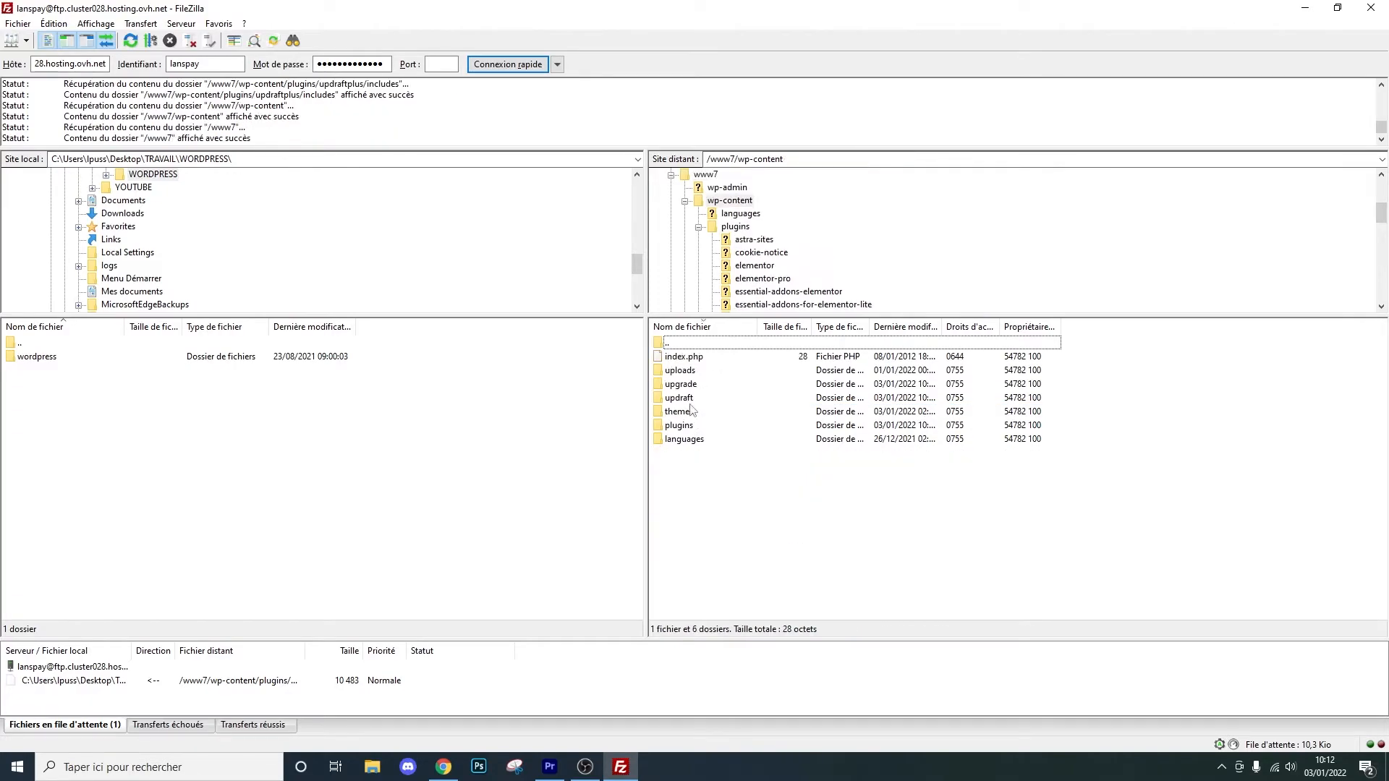
click(691, 400)
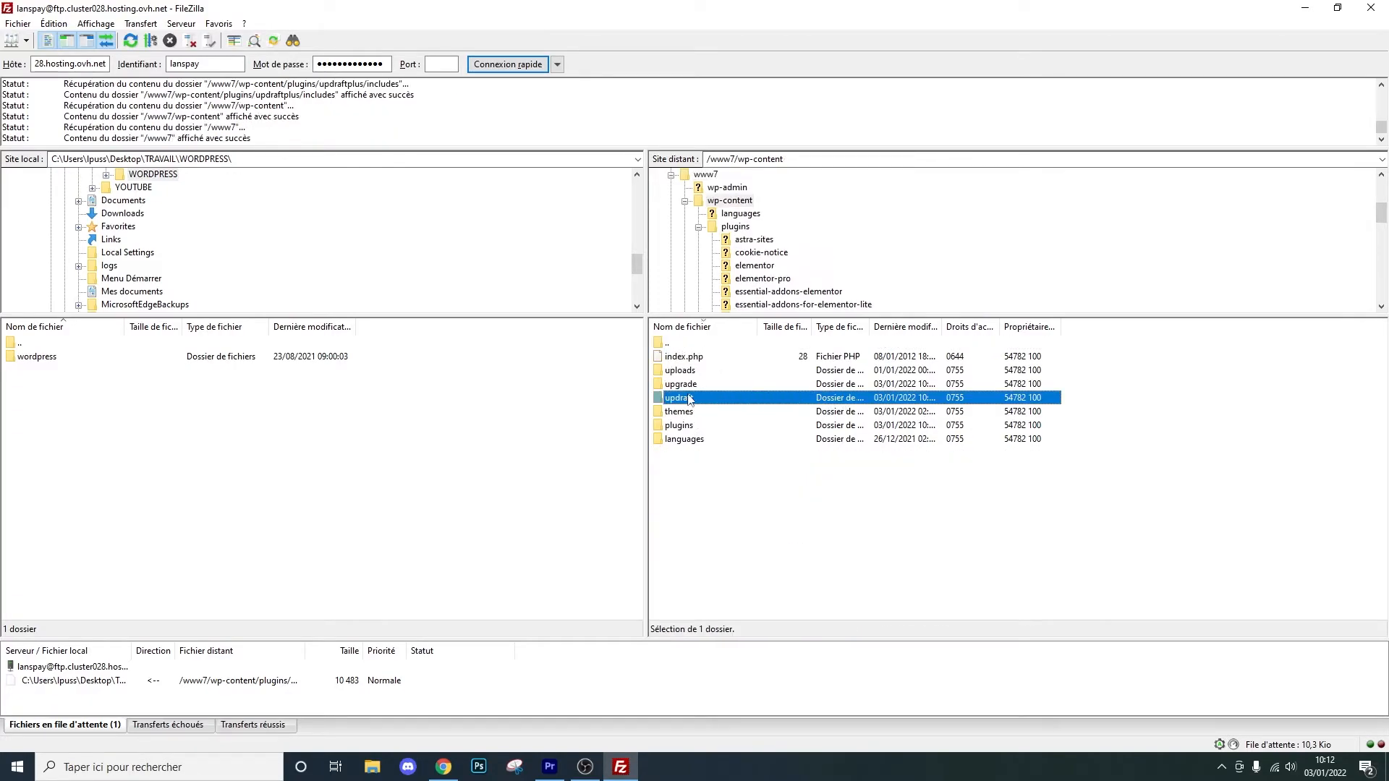
double_click(706, 399)
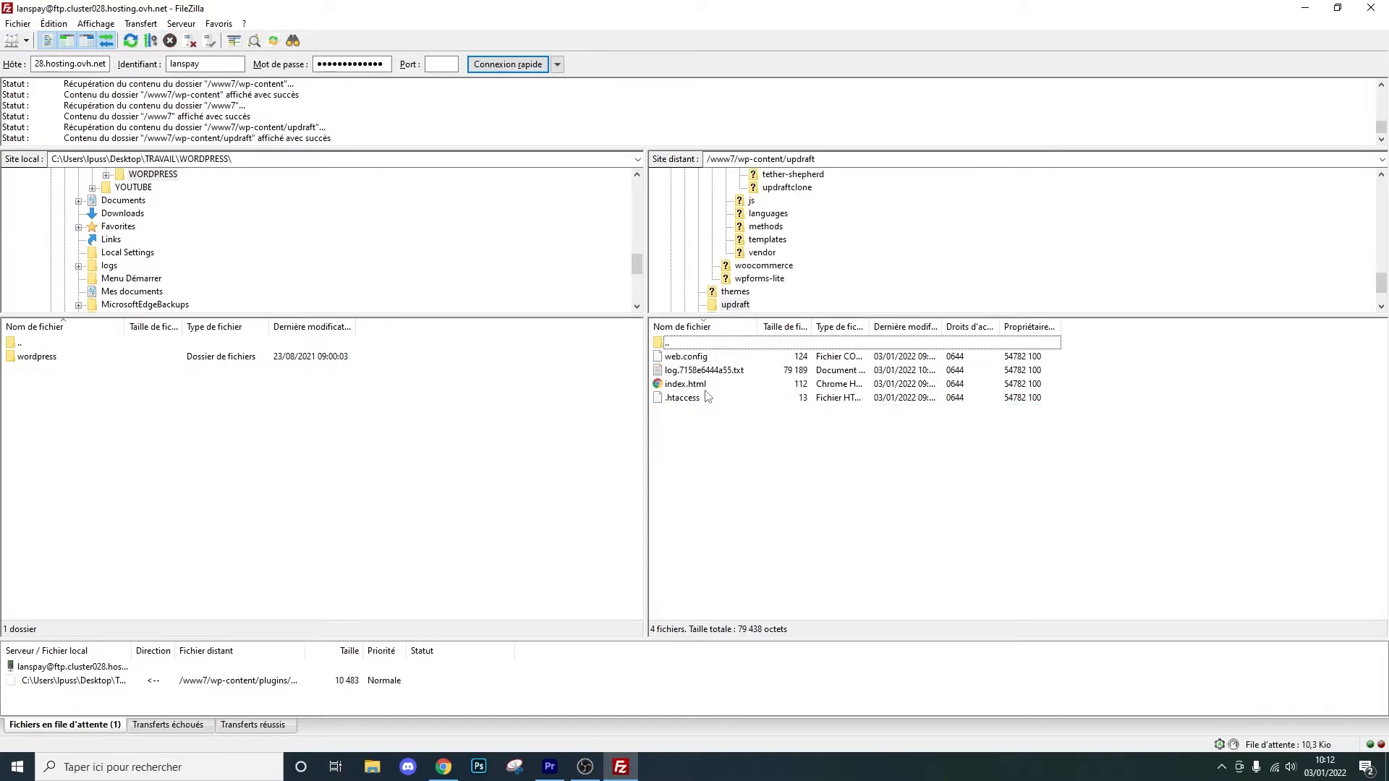
- Go back up to /www7, reopen its wp-content folder to review the subfolders, and return to the browser
double_click(692, 344)
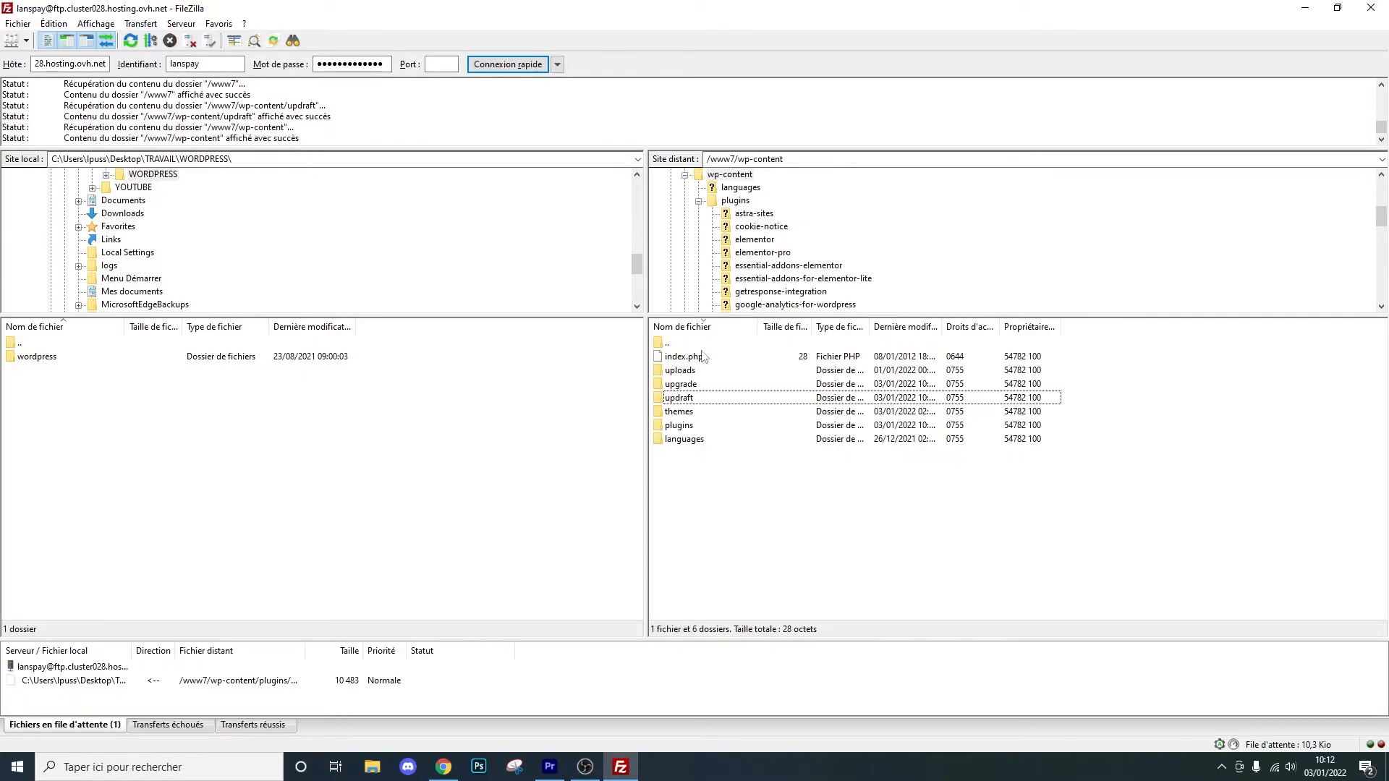
double_click(694, 345)
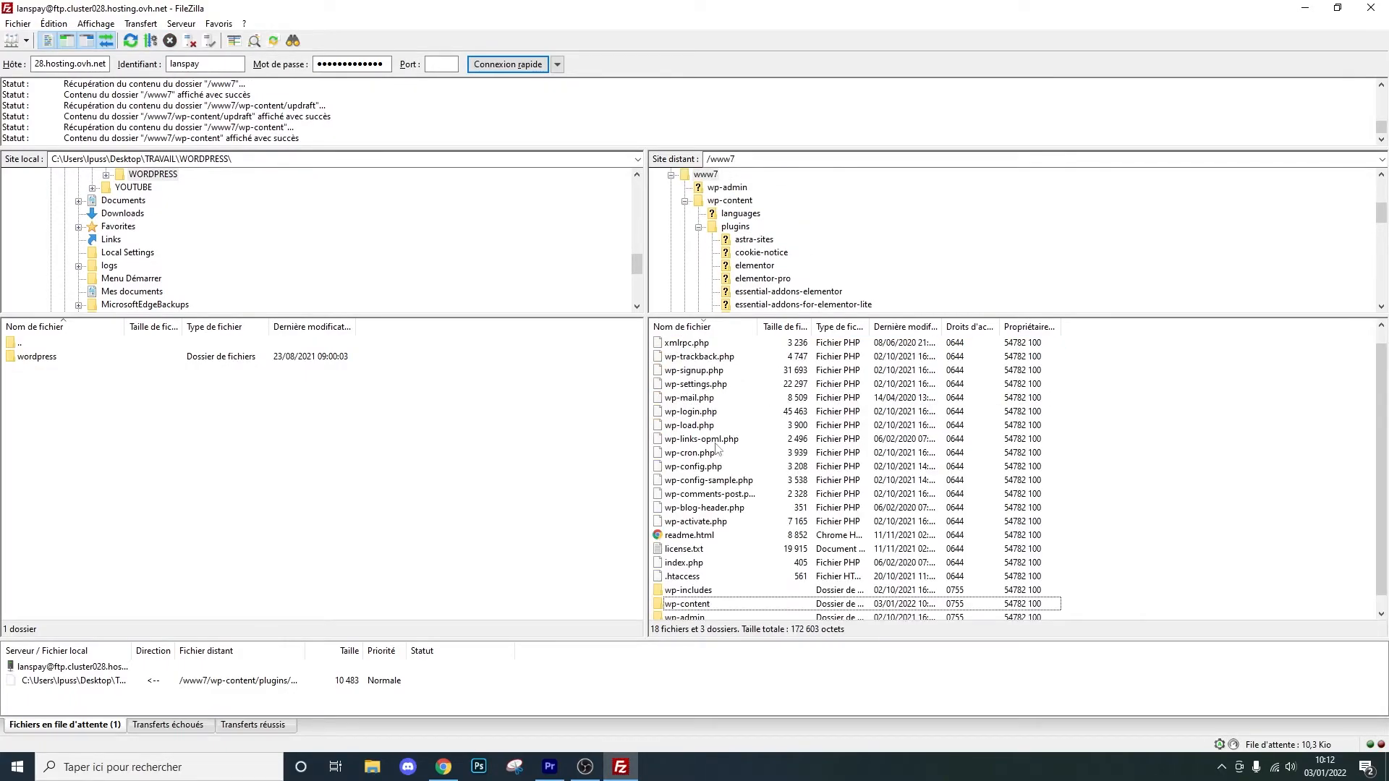
double_click(688, 604)
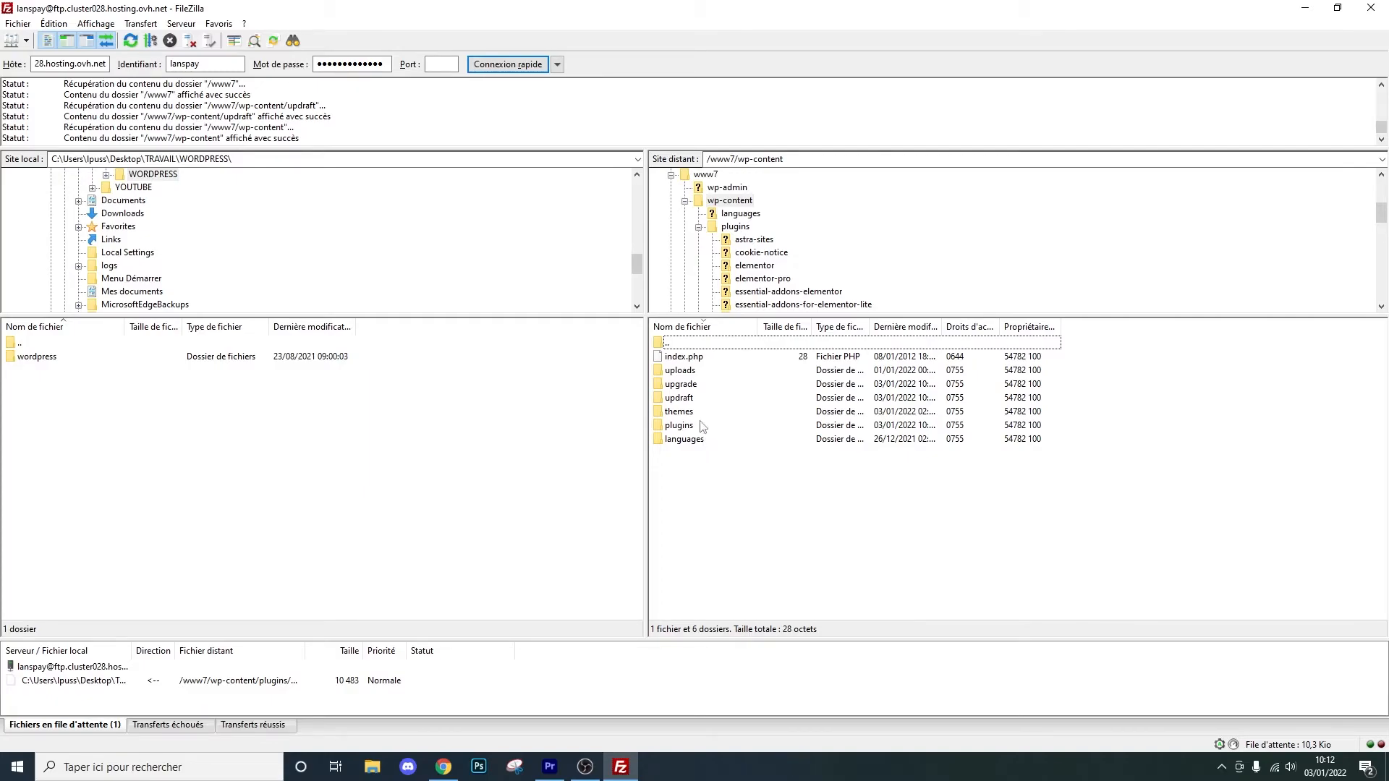
click(622, 771)
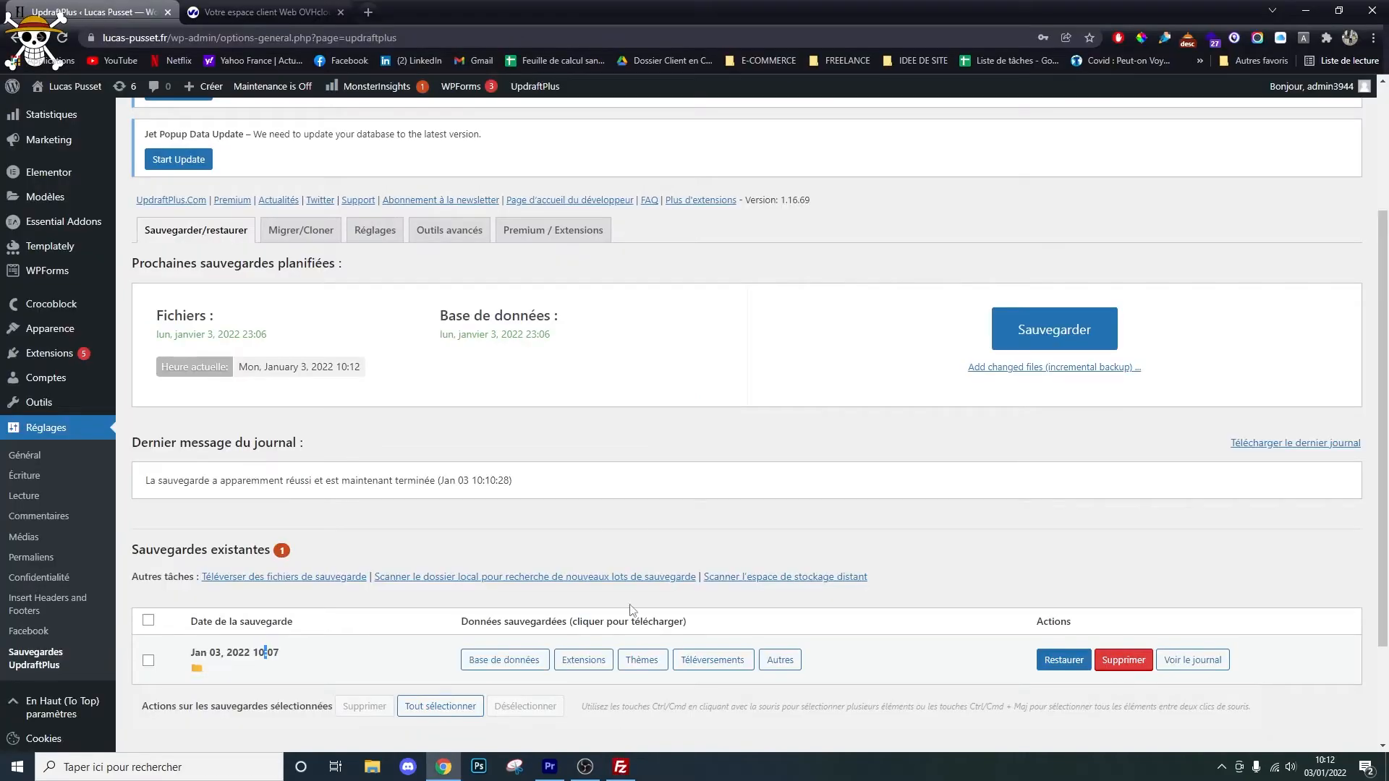
- Choose Google Drive as the UpdraftPlus remote storage and save the settings
click(374, 230)
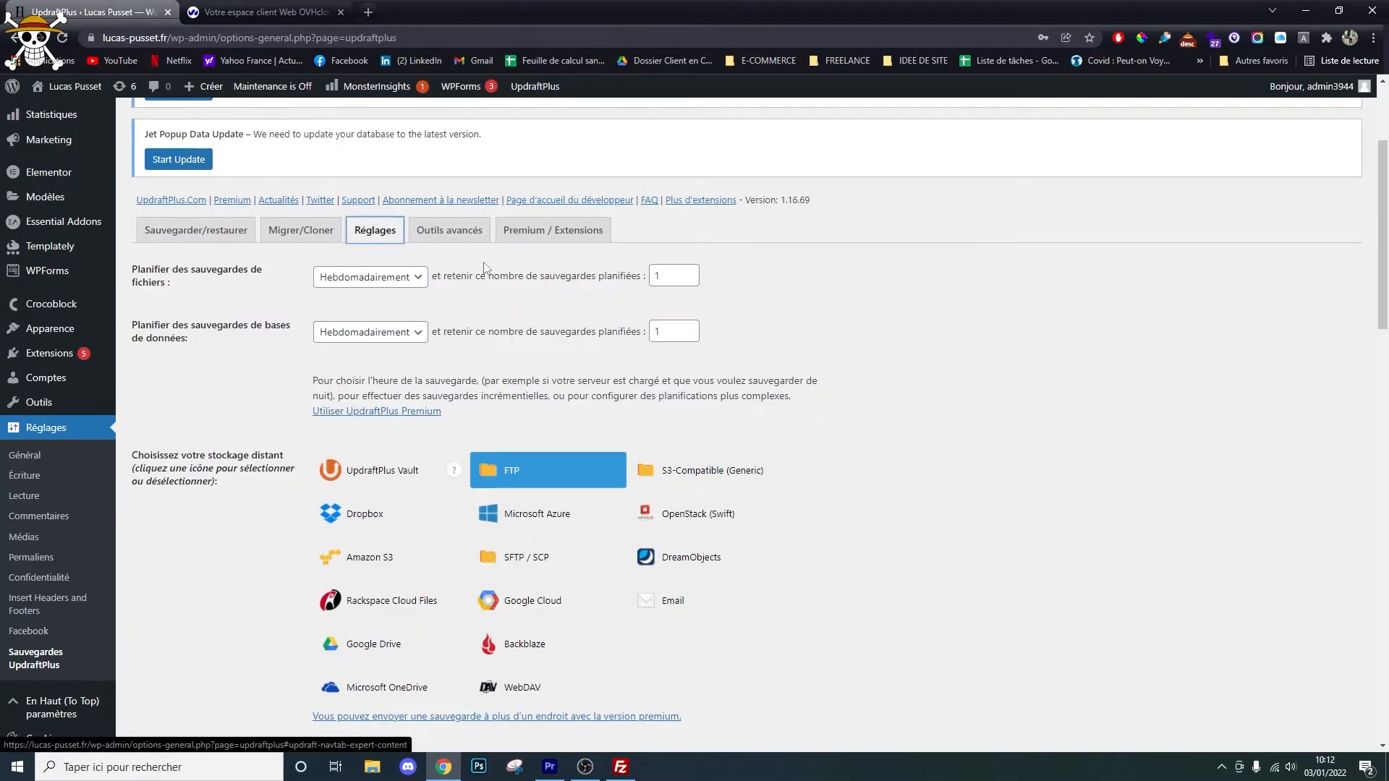
scroll(671, 379, down, 6)
scroll(671, 379, up, 3)
click(366, 431)
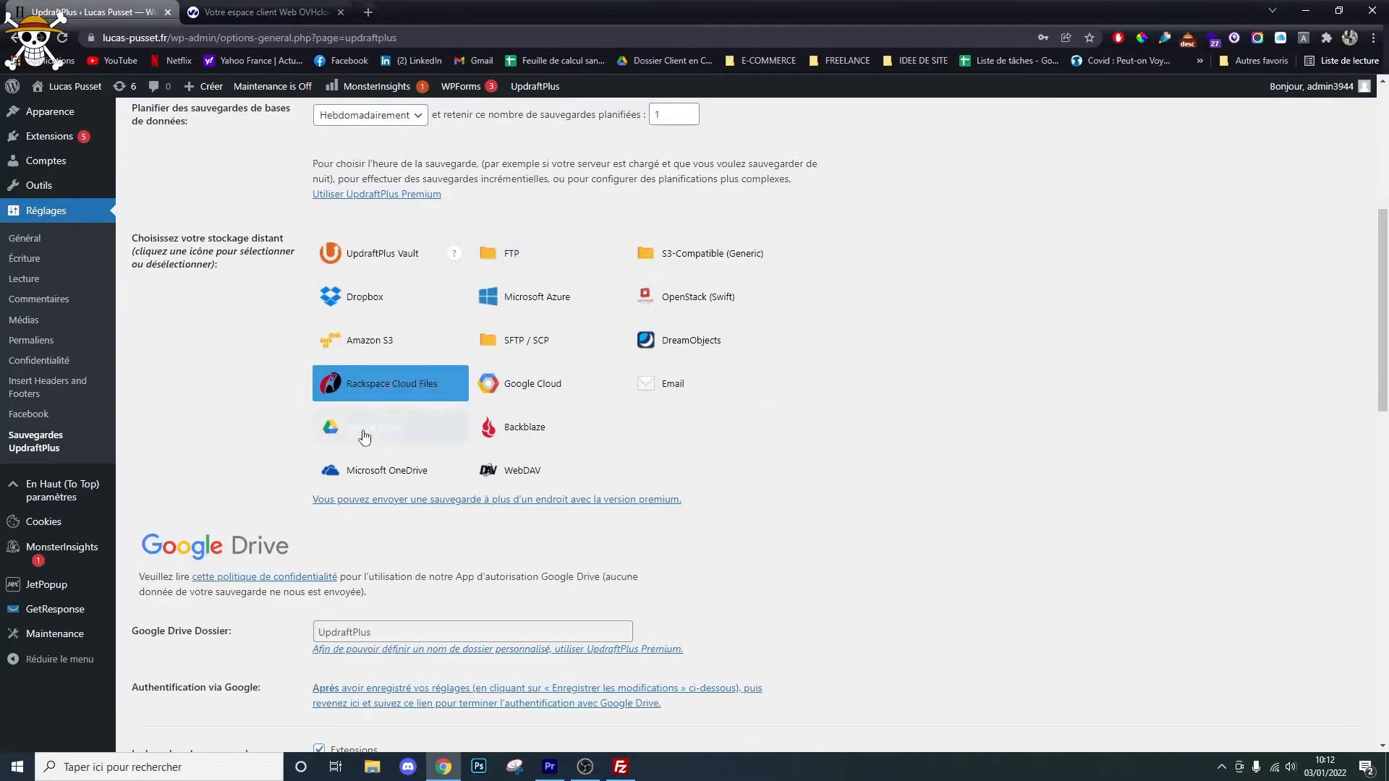
scroll(951, 492, down, 2)
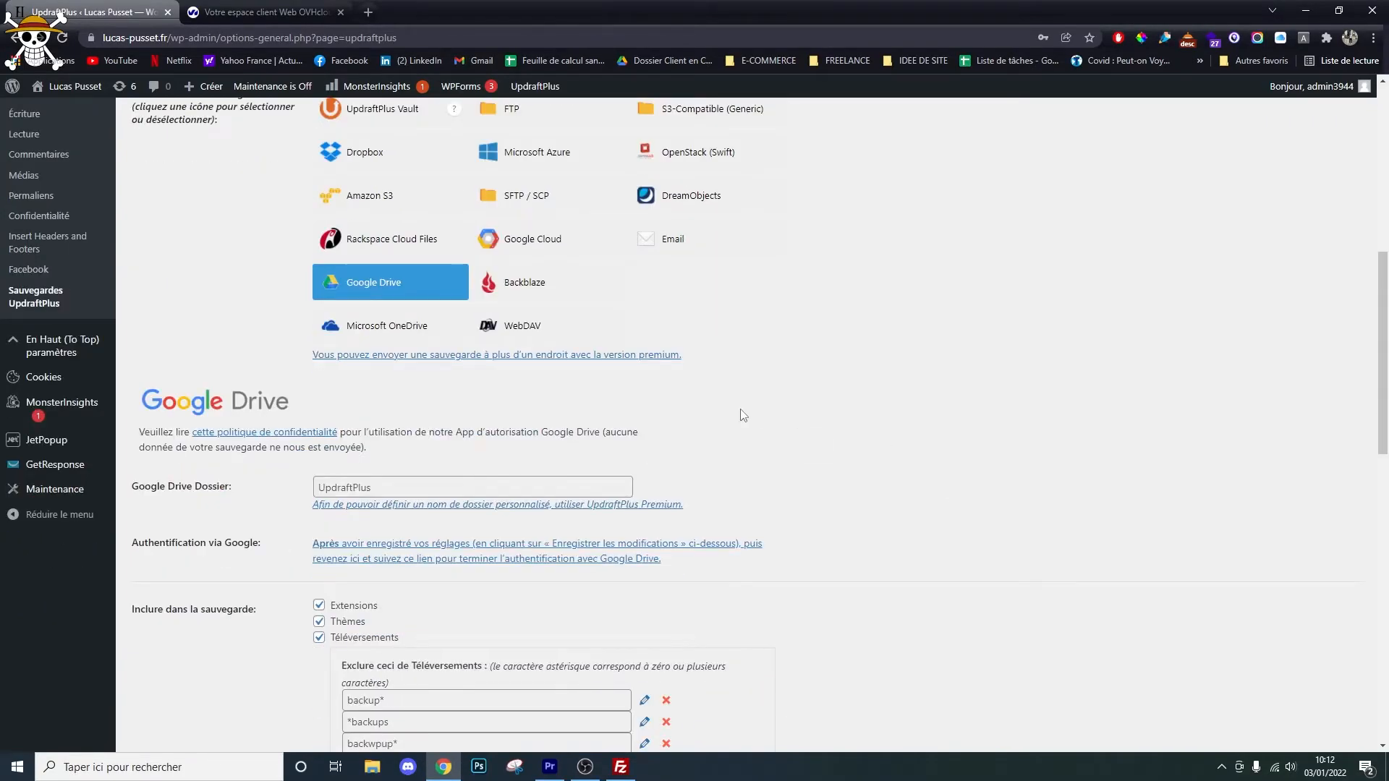
scroll(740, 414, down, 12)
click(378, 522)
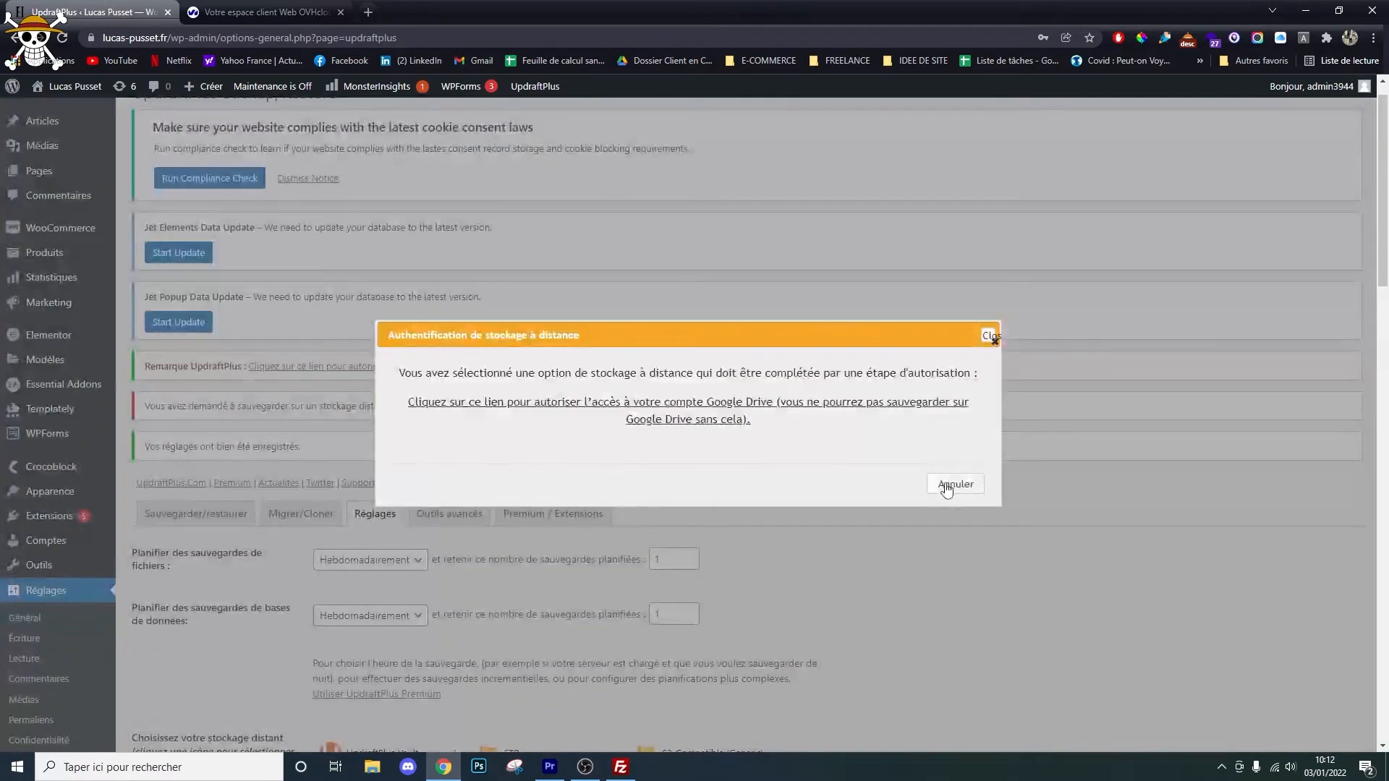
- Authorize UpdraftPlus to access the Google Drive account and complete the setup
click(682, 404)
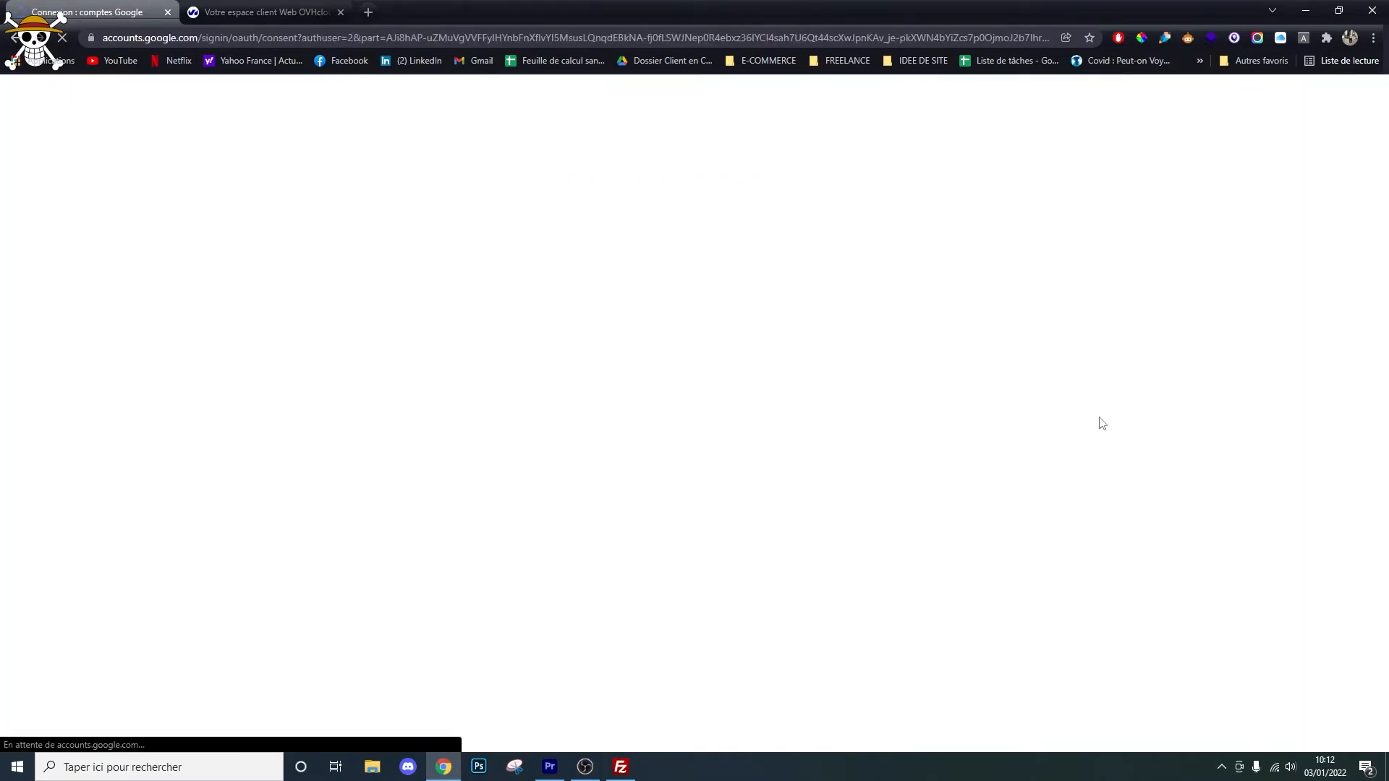
click(760, 653)
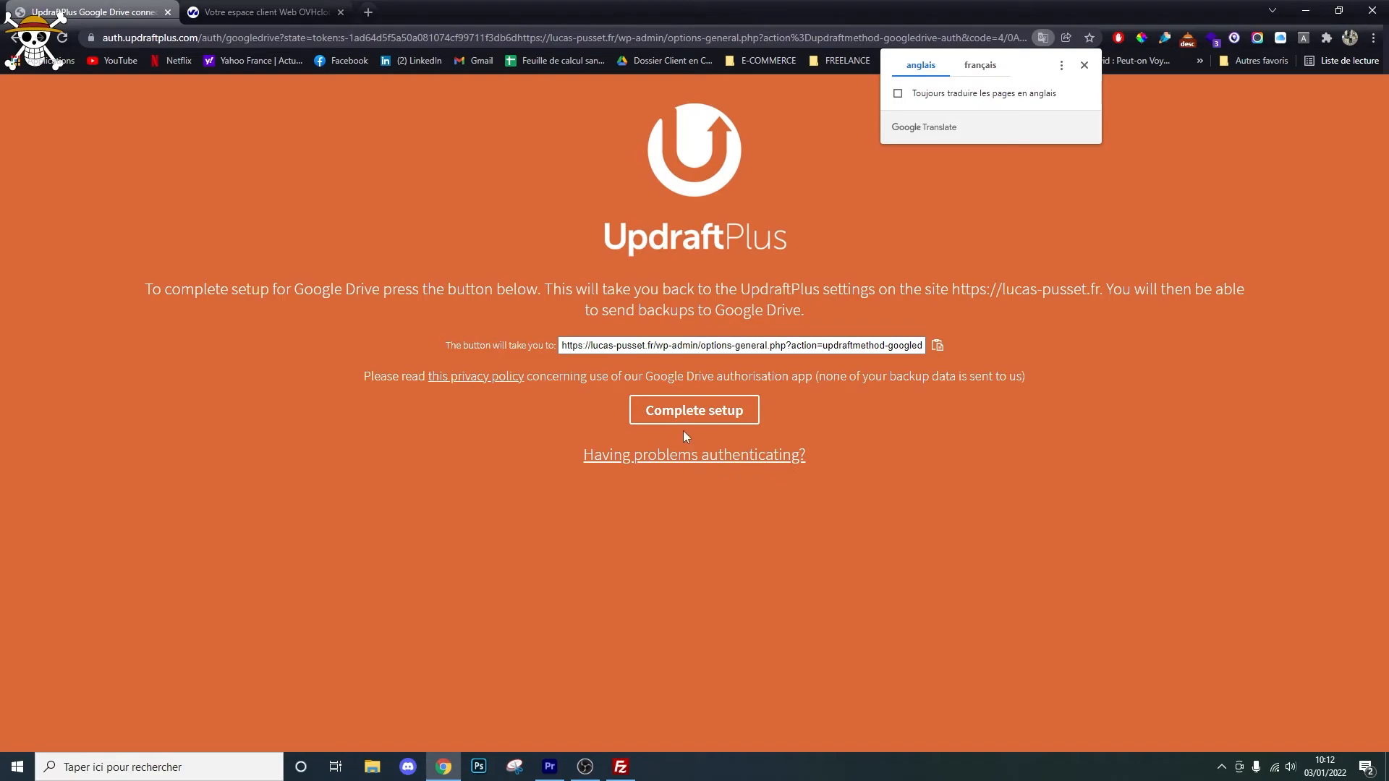
click(718, 409)
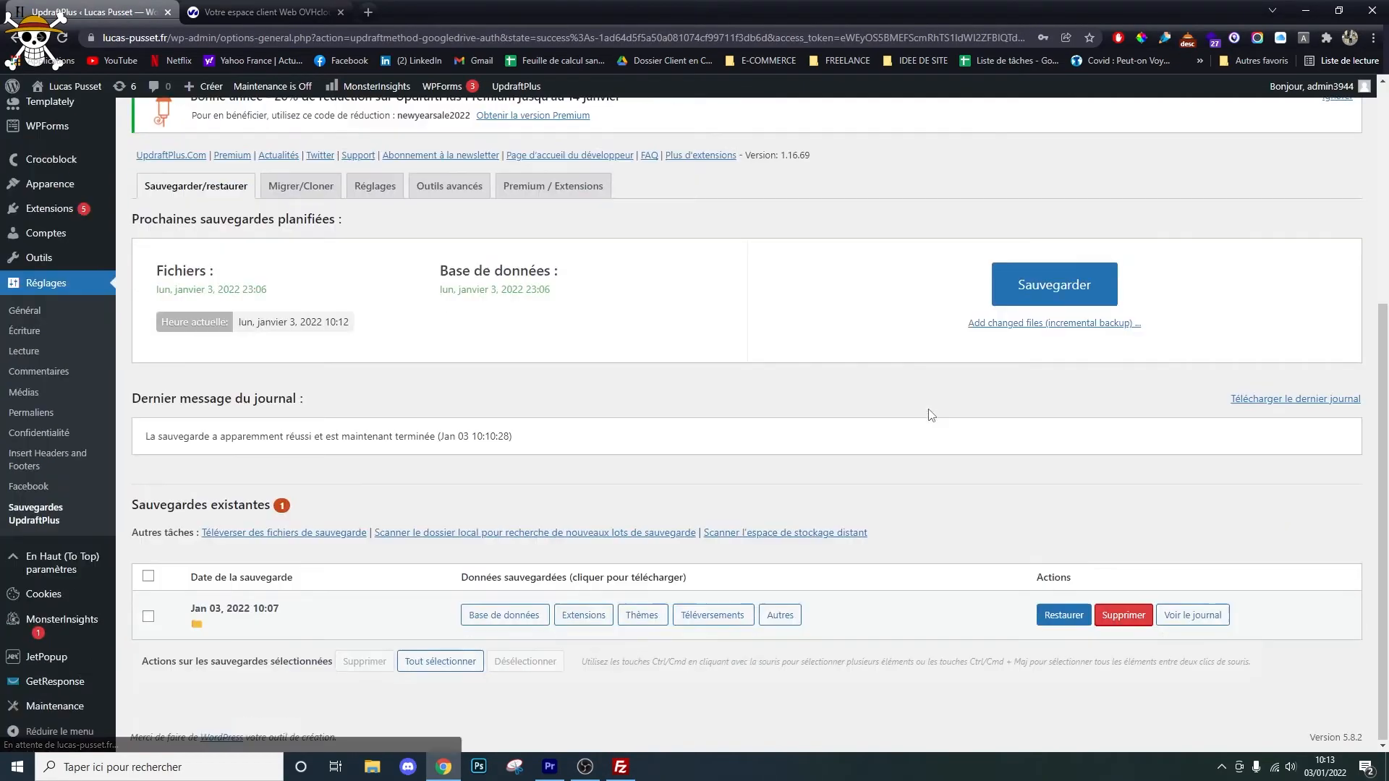
- Open Google Drive under the linked account in a new tab and examine the backup files in its UpdraftPlus folder
click(368, 12)
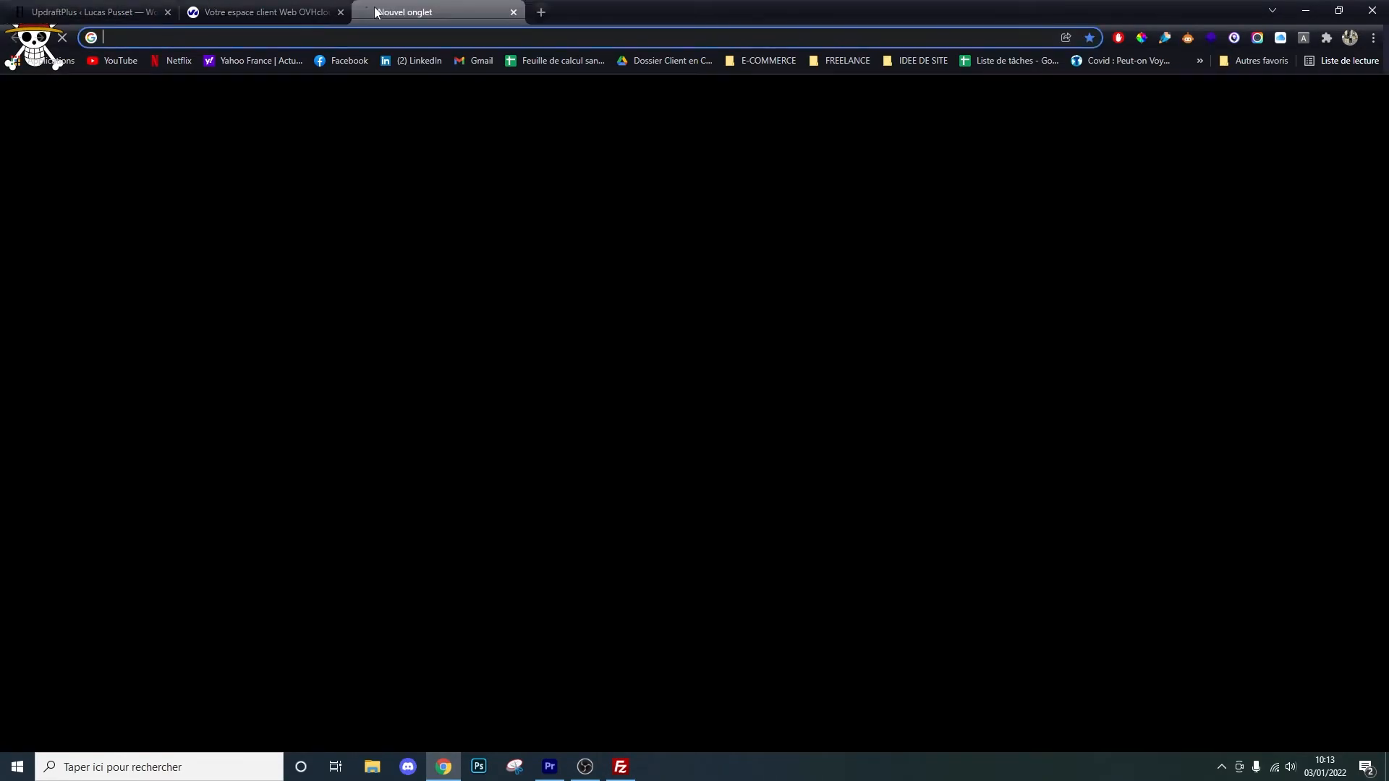
text(d)
key(Return)
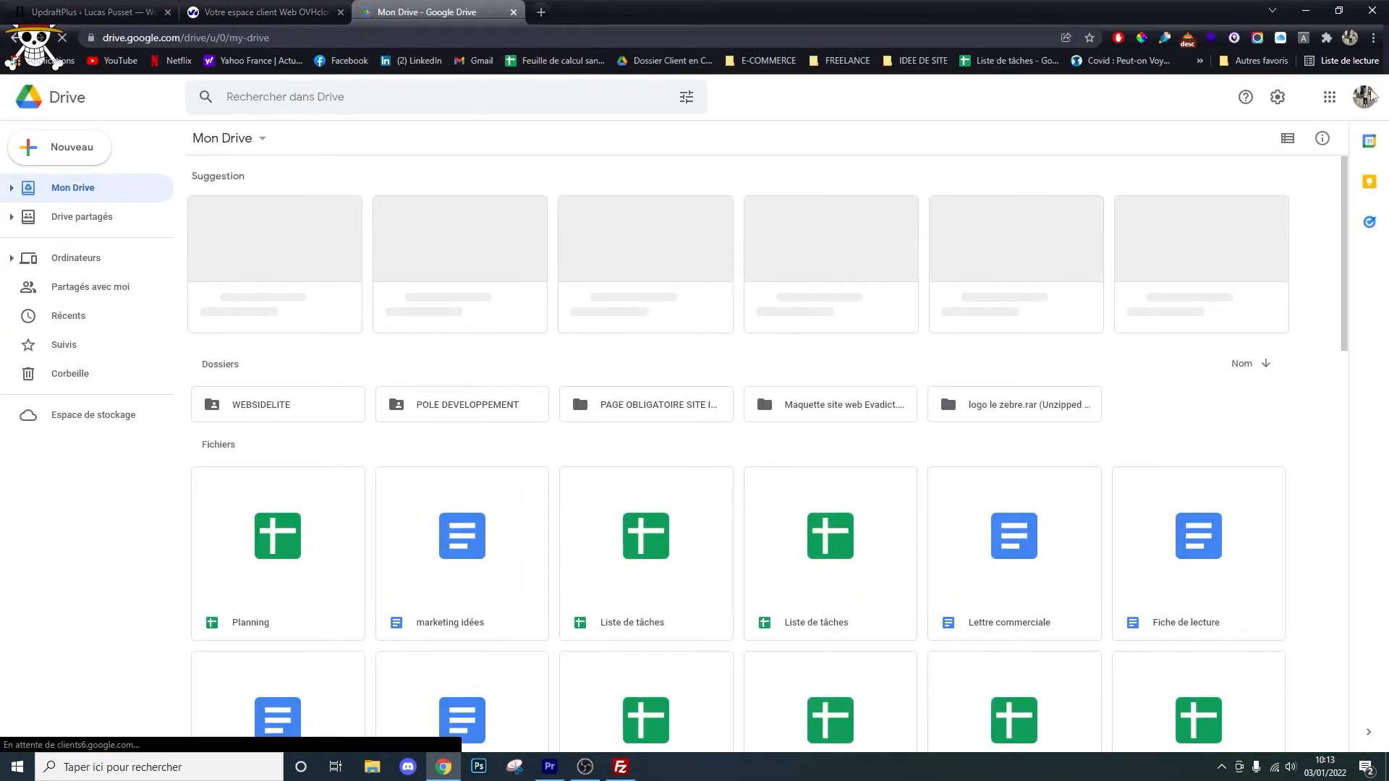
click(1366, 96)
click(1229, 352)
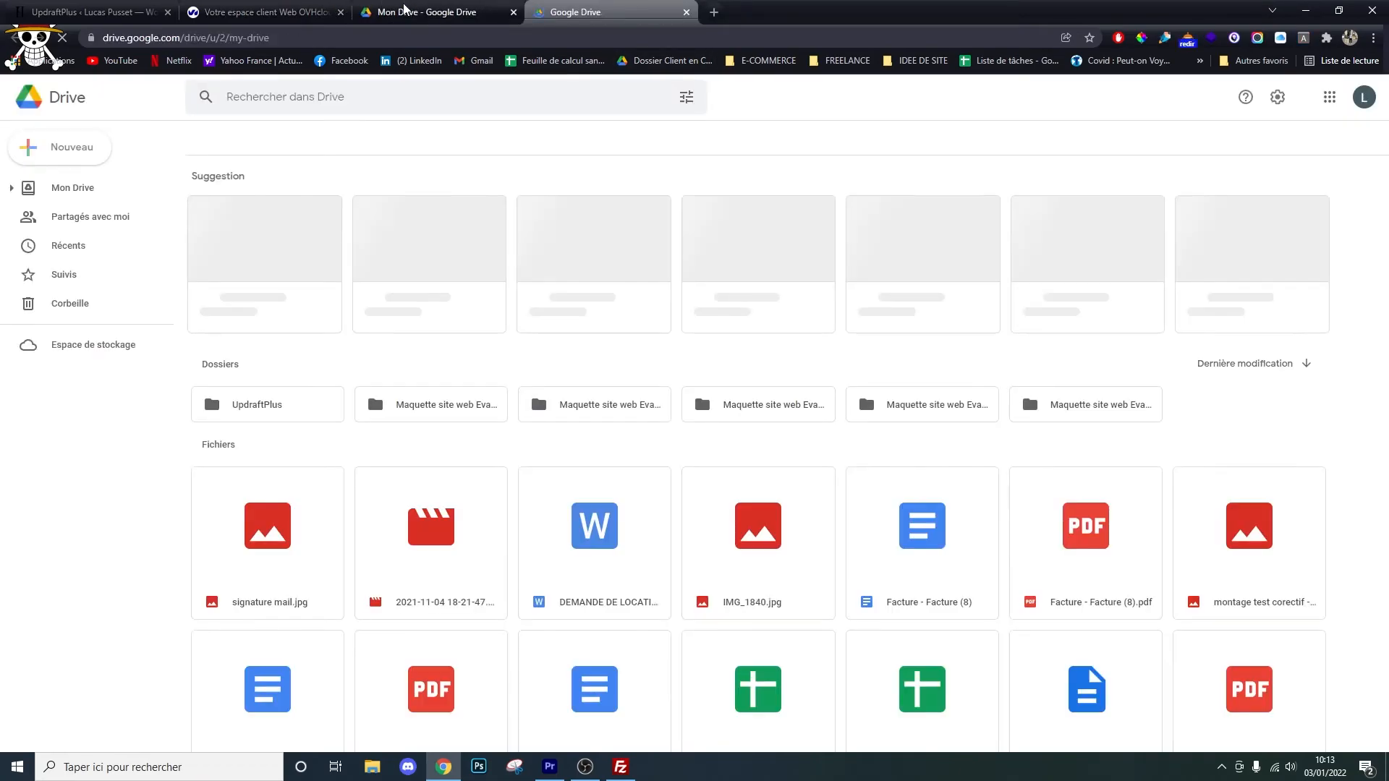
middle_click(404, 9)
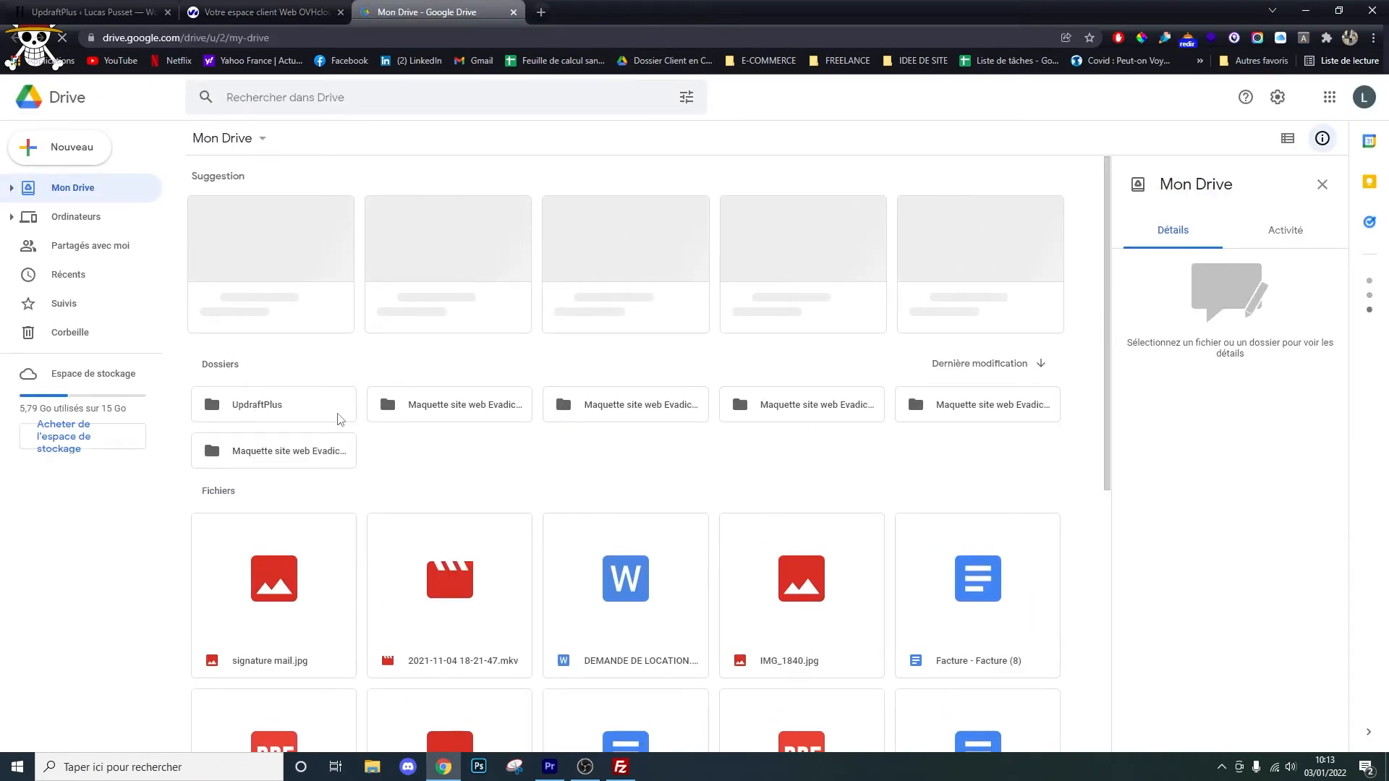
double_click(337, 417)
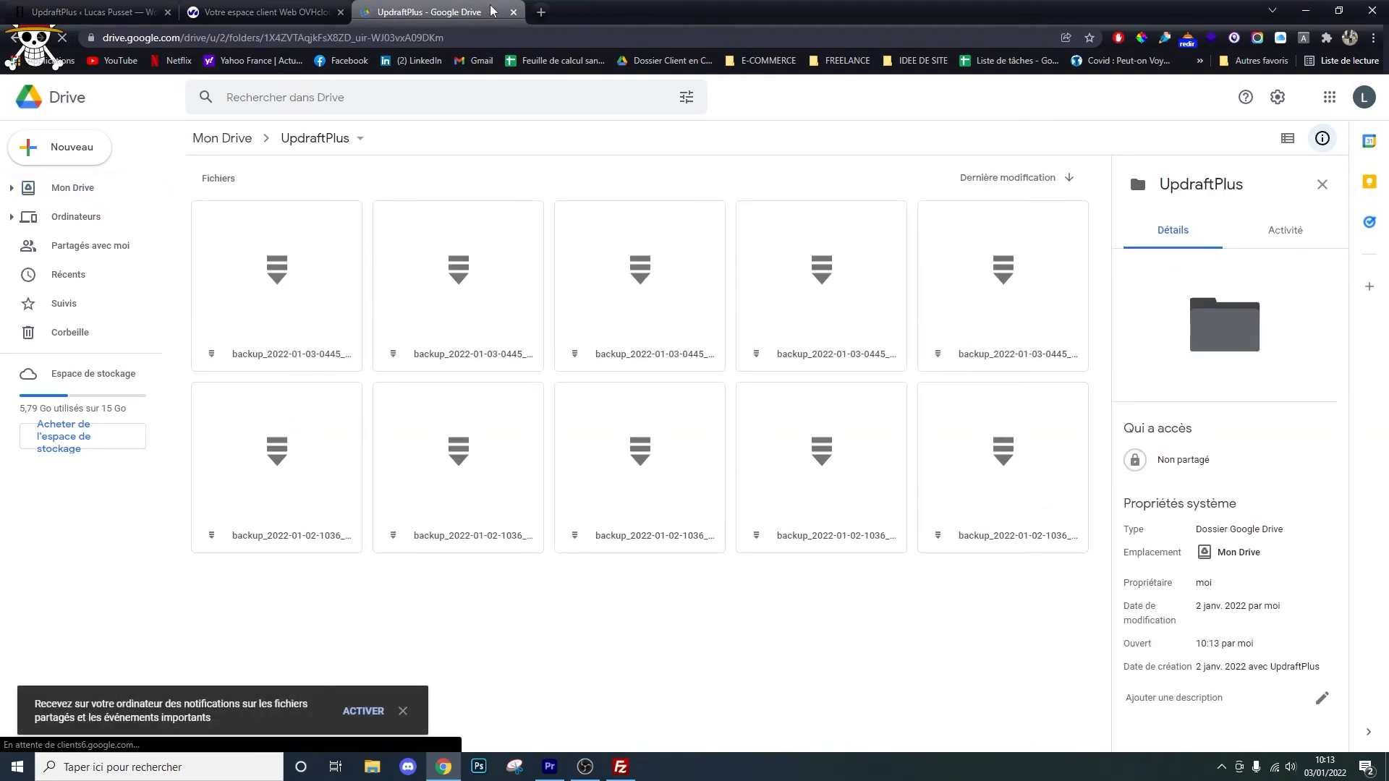
middle_click(470, 7)
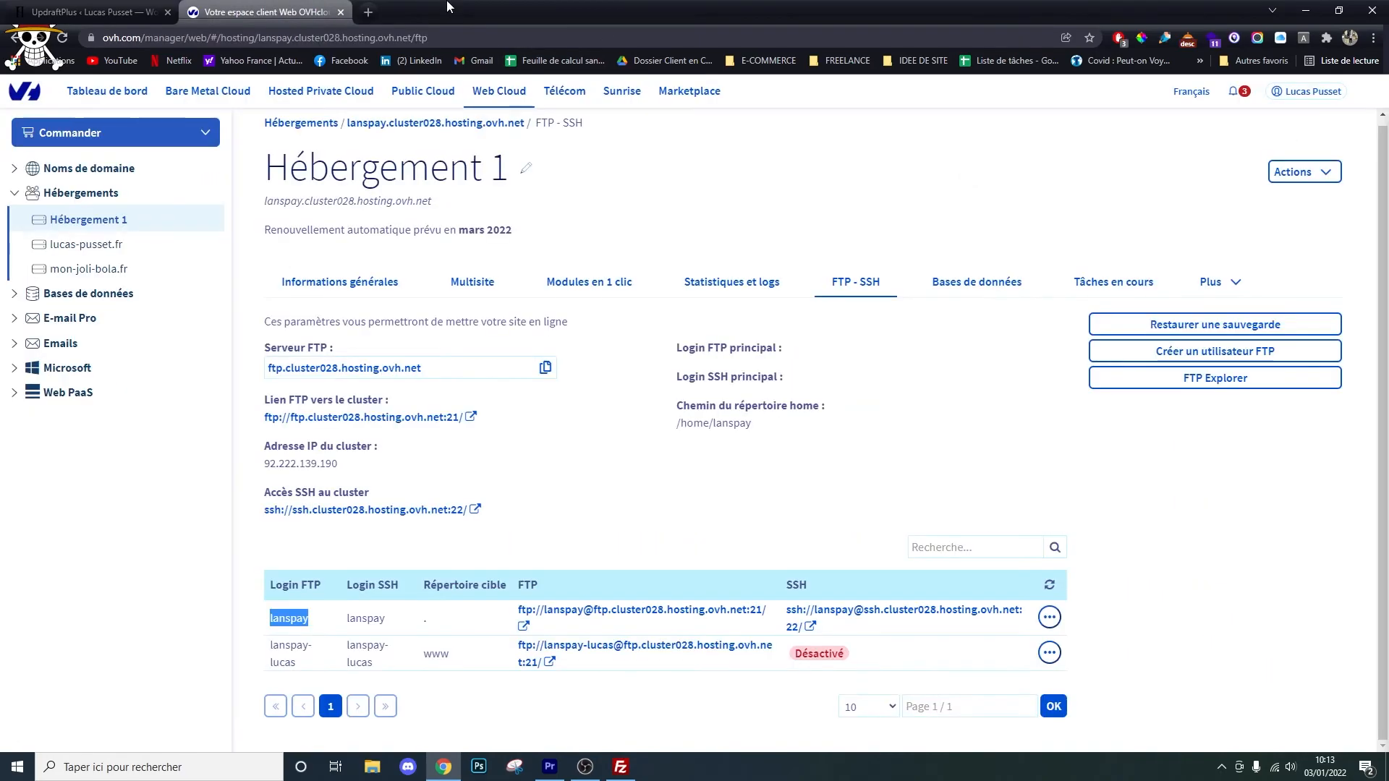
- Set the UpdraftPlus remote storage back to FTP, keeping the existing FTP details, and save the settings
click(172, 19)
scroll(397, 556, up, 5)
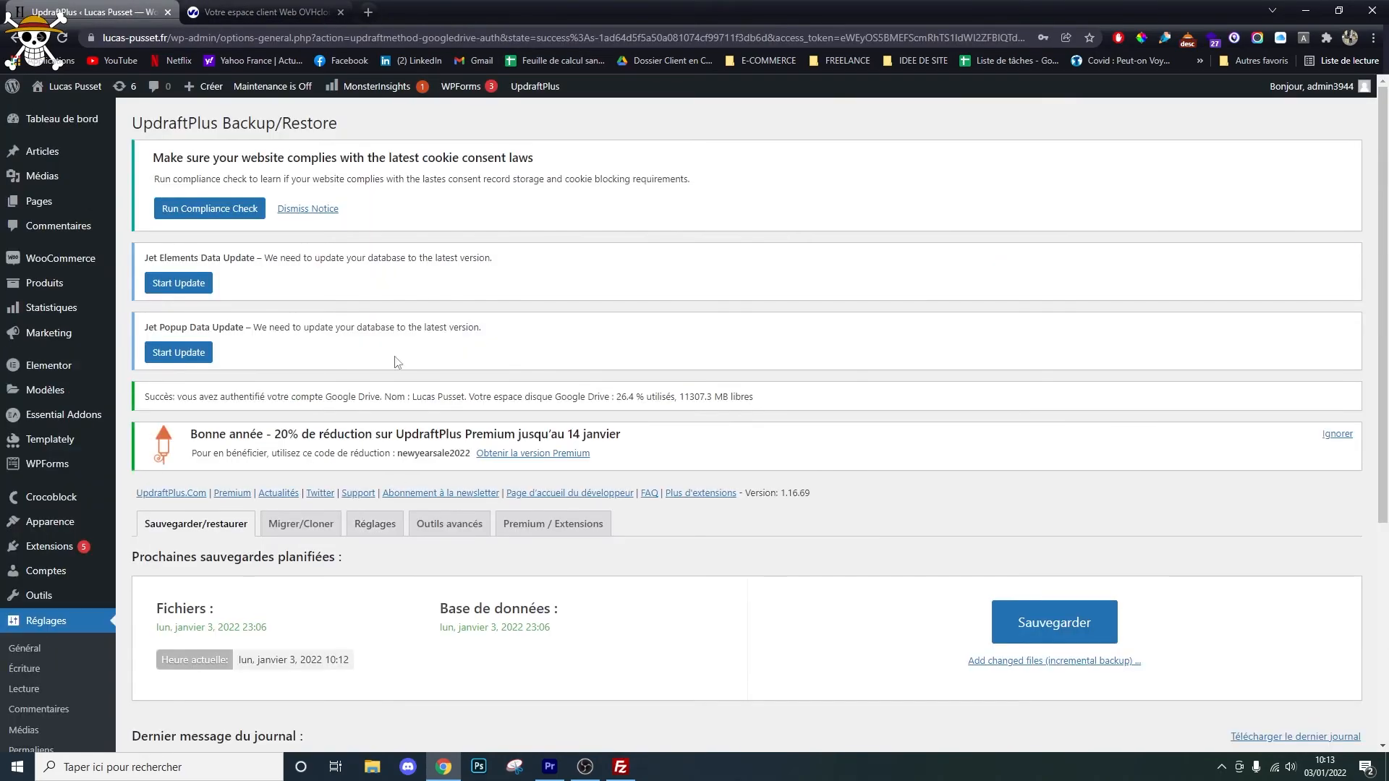
click(374, 525)
scroll(434, 528, down, 3)
click(498, 543)
scroll(935, 551, down, 8)
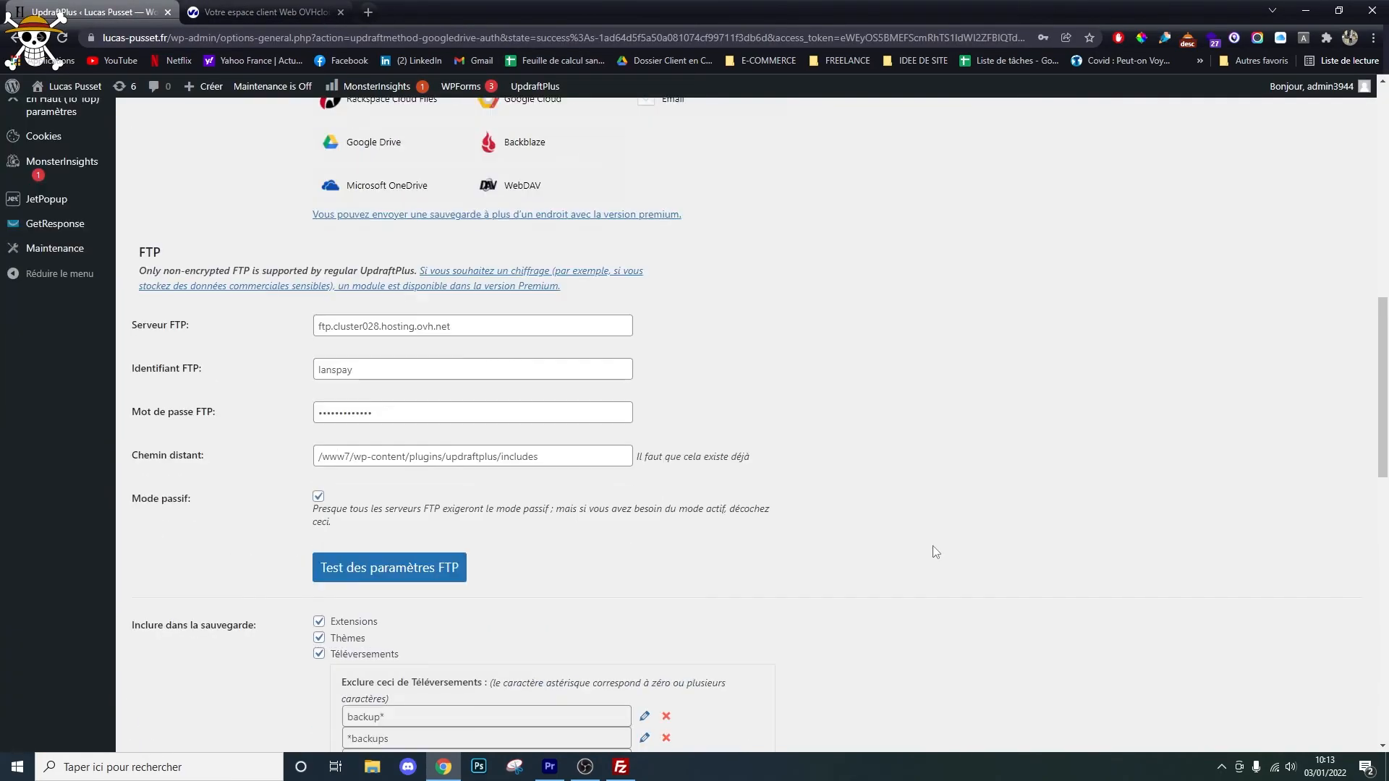
scroll(421, 539, down, 15)
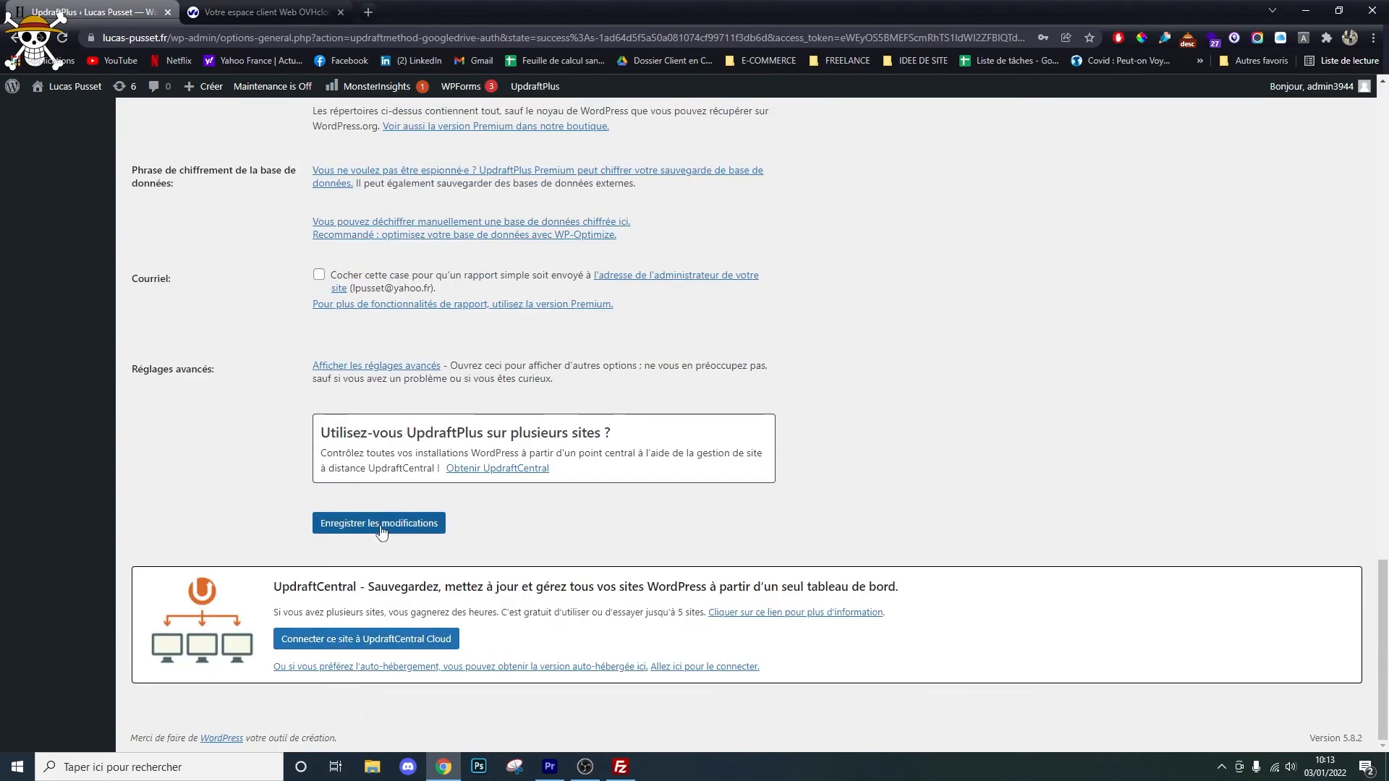
click(380, 524)
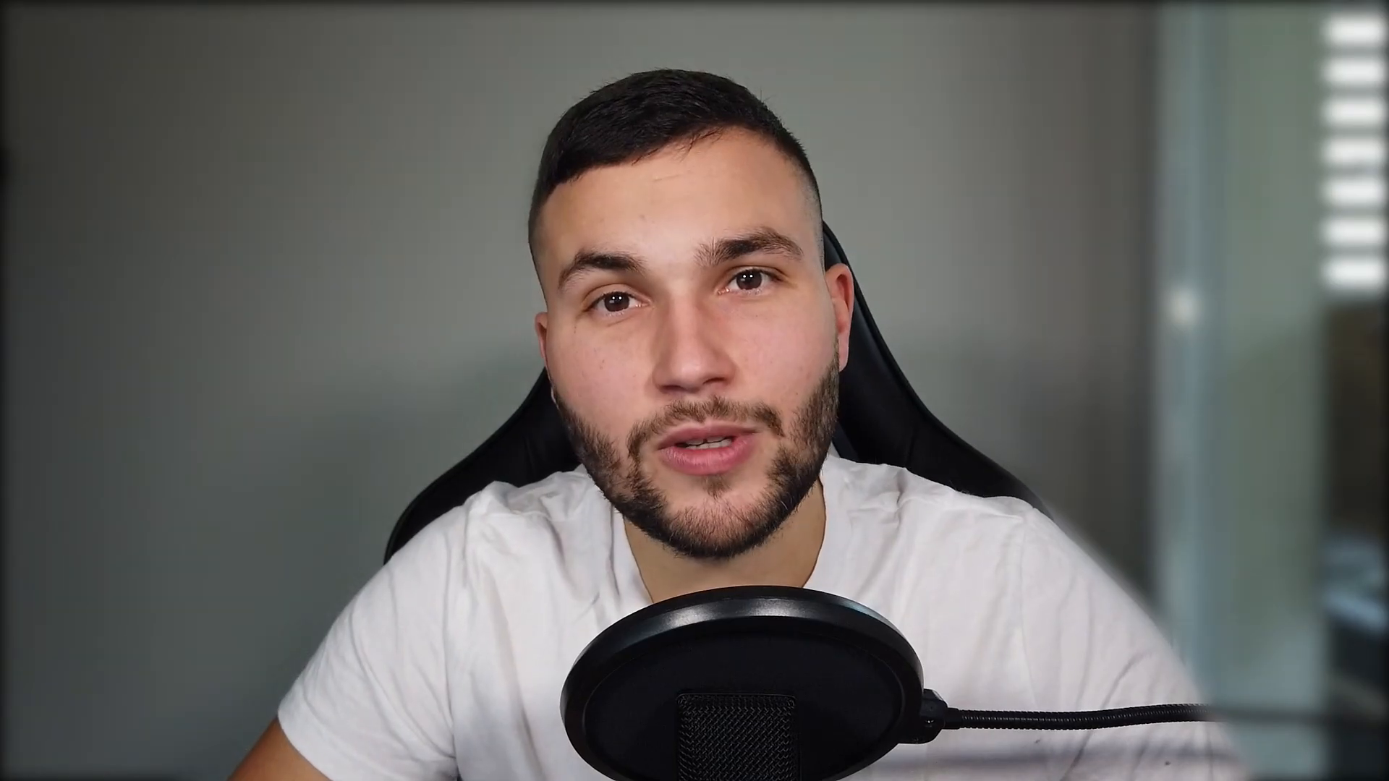